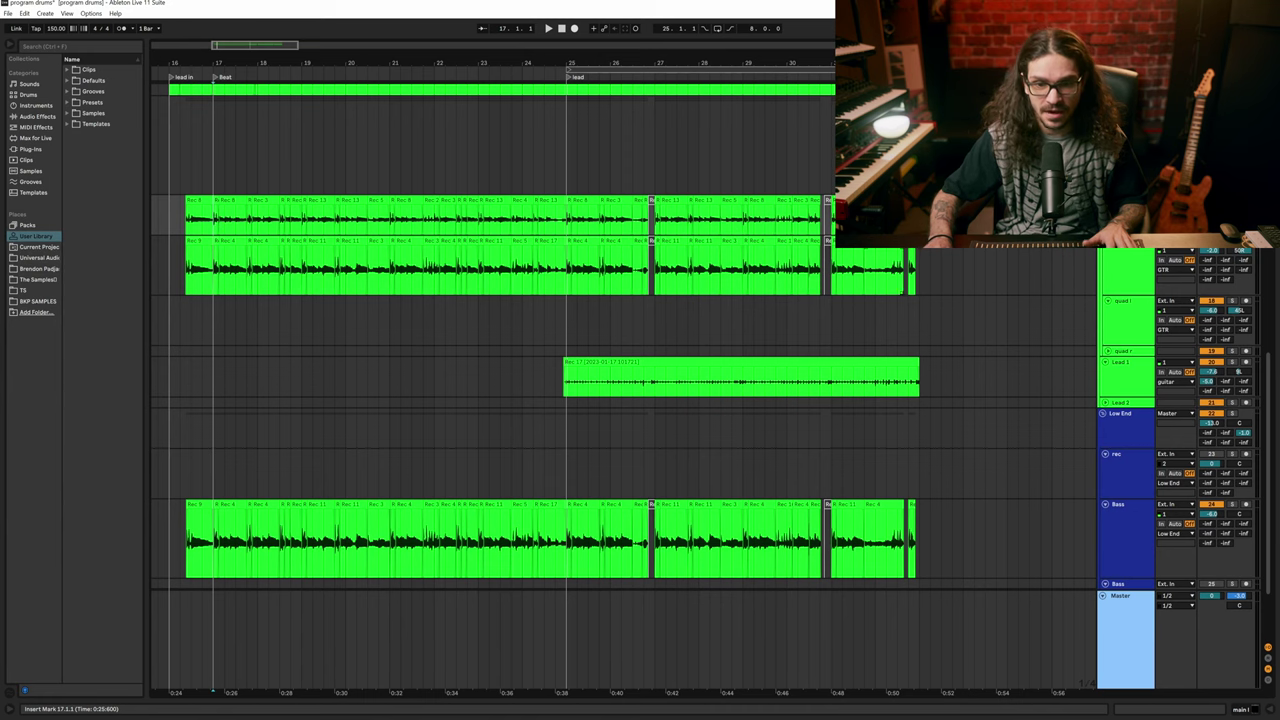
Step: Select every clip on the Bass track and set their warp mode to Complex
left_click(172, 330)
key("shift+Tab")
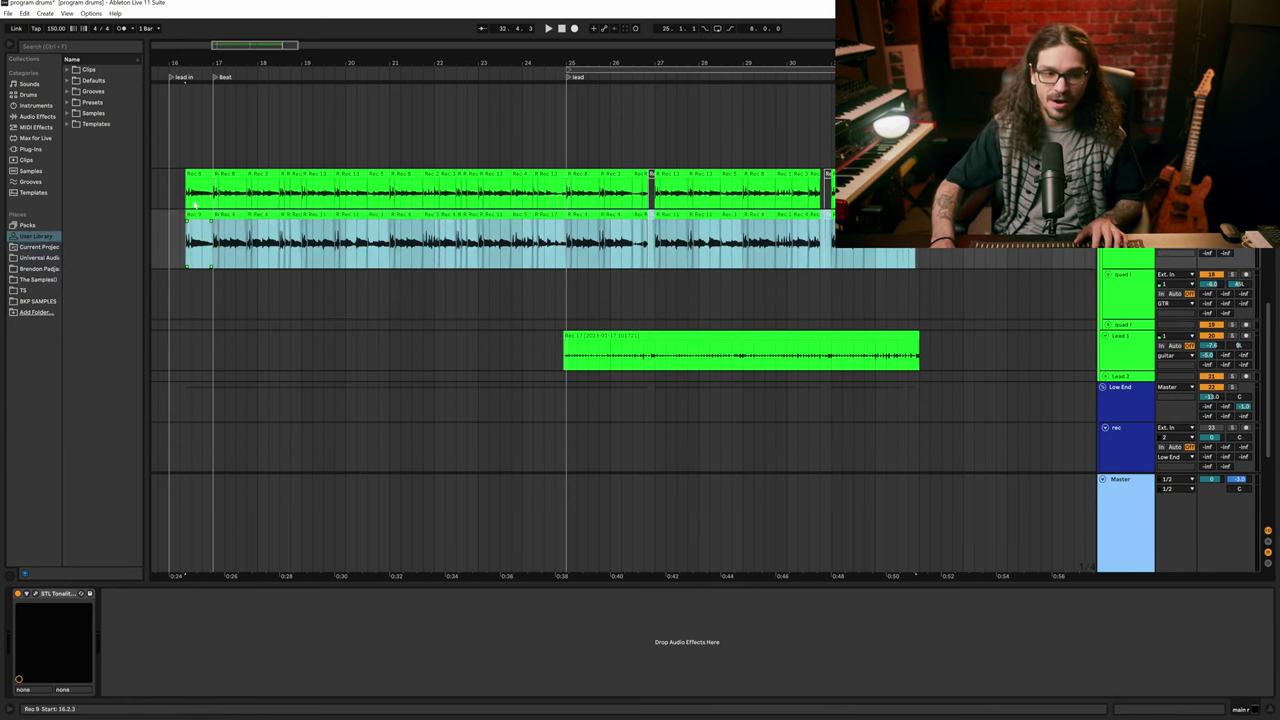
scroll(251, 251, "down", 5)
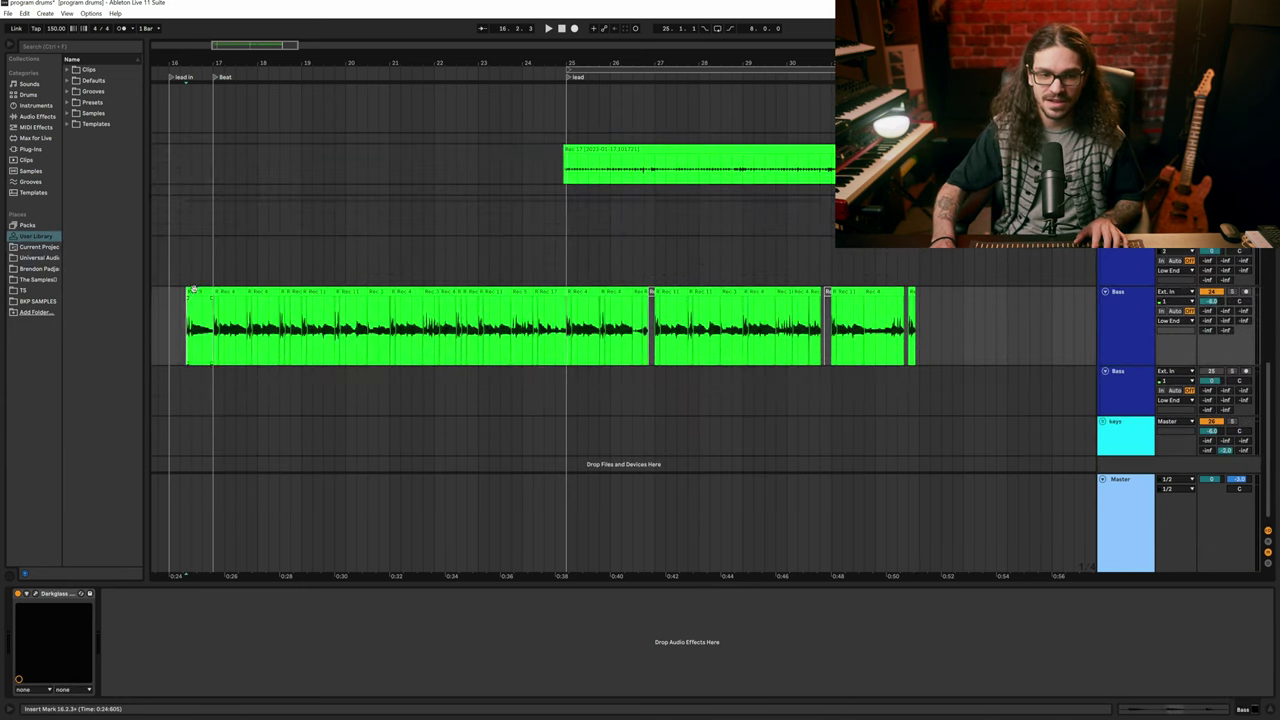
left_click(203, 291)
left_click(912, 291, "shift")
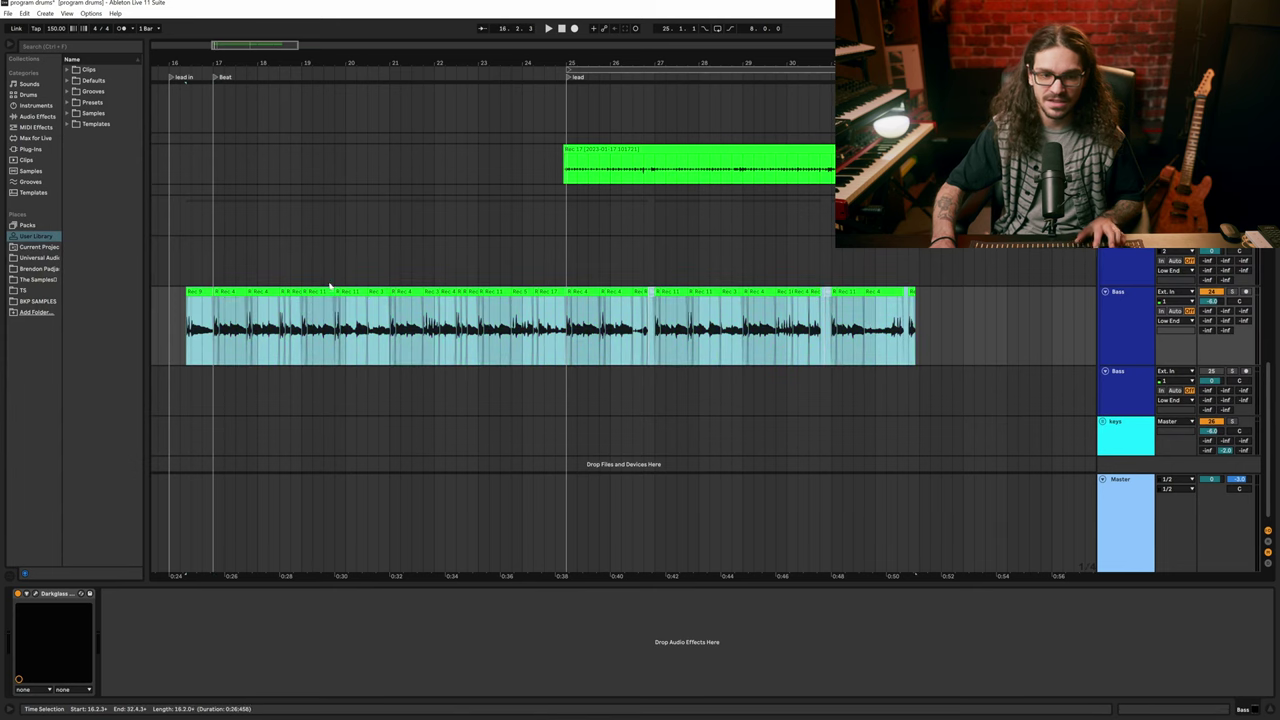
double_click(201, 290)
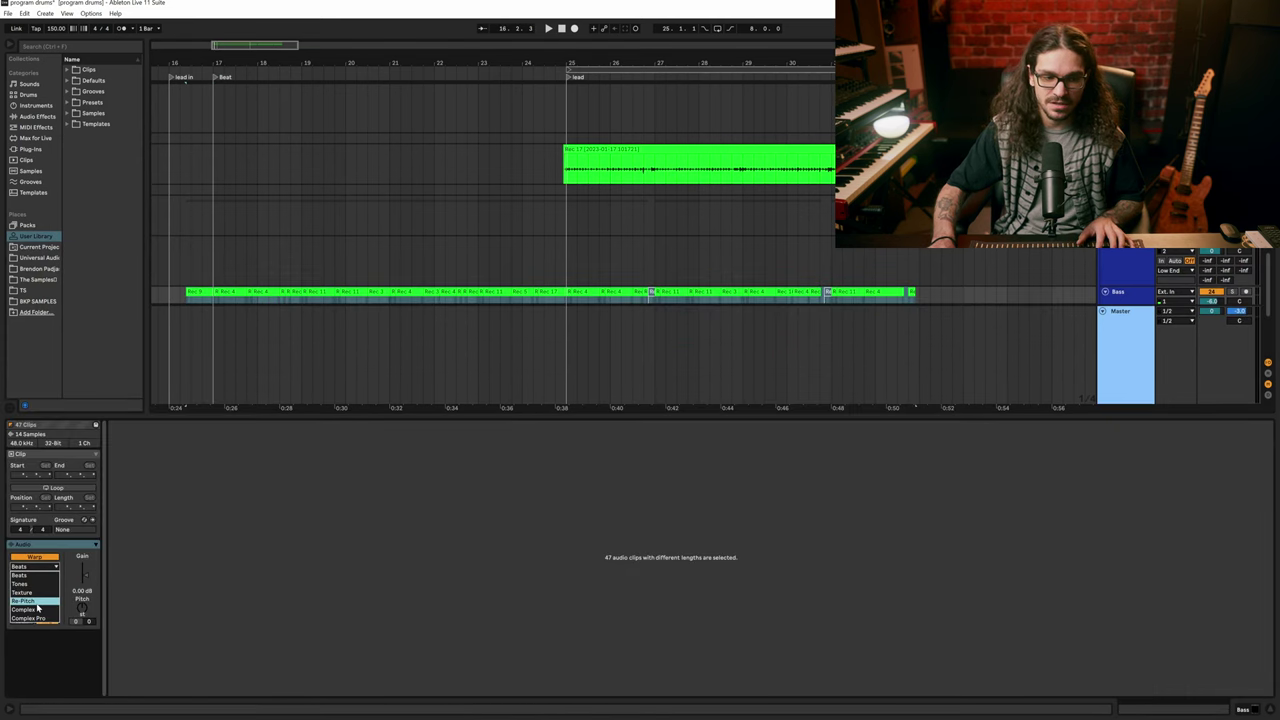
left_click(30, 609)
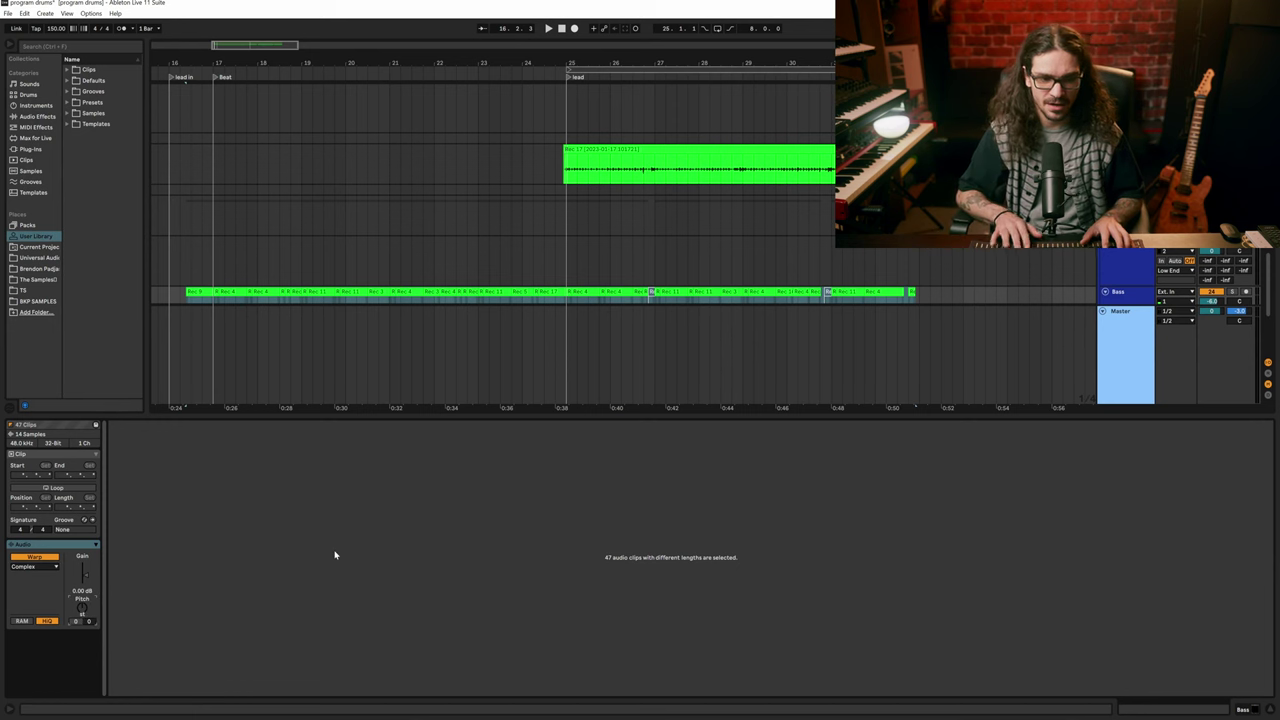
Step: Enlarge the Bass track, deselect the clips and play back from the clip start
key("alt+plus")
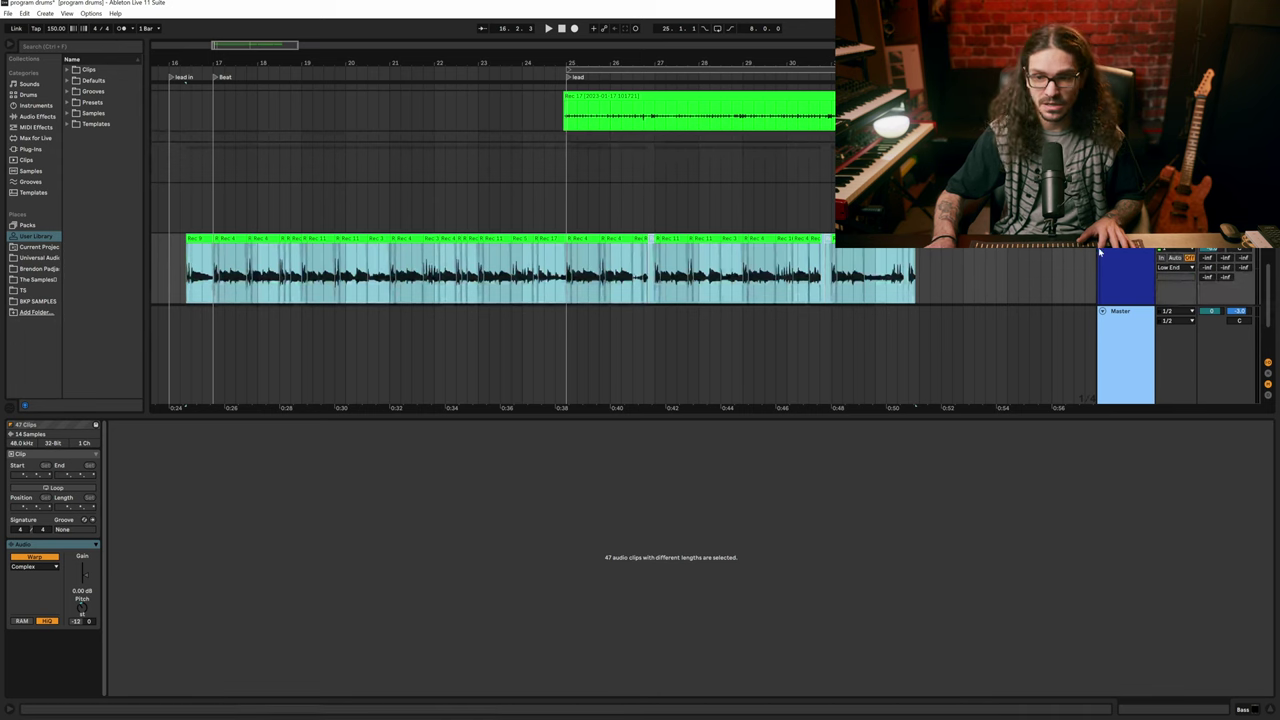
left_click(1090, 257)
left_click(1128, 261)
key("space")
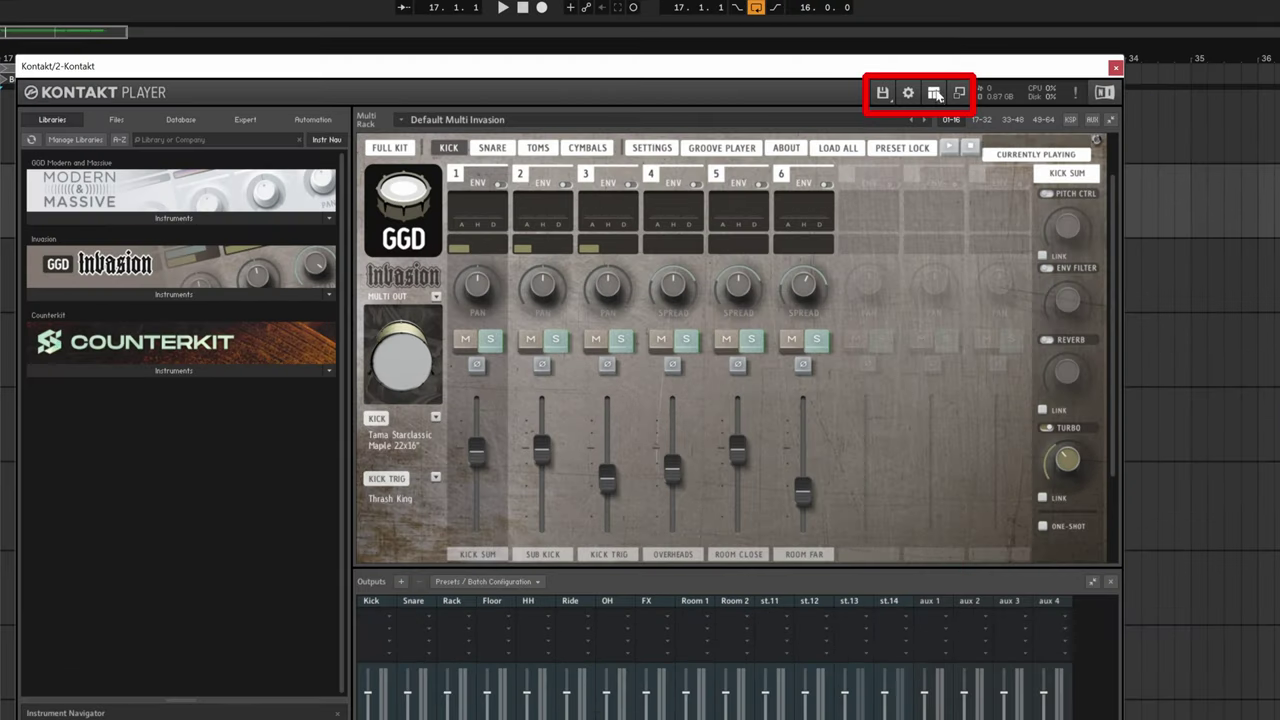
Step: Show the Invasion kit's instrument header in Kontakt and confirm its output channel configuration
left_click(934, 93)
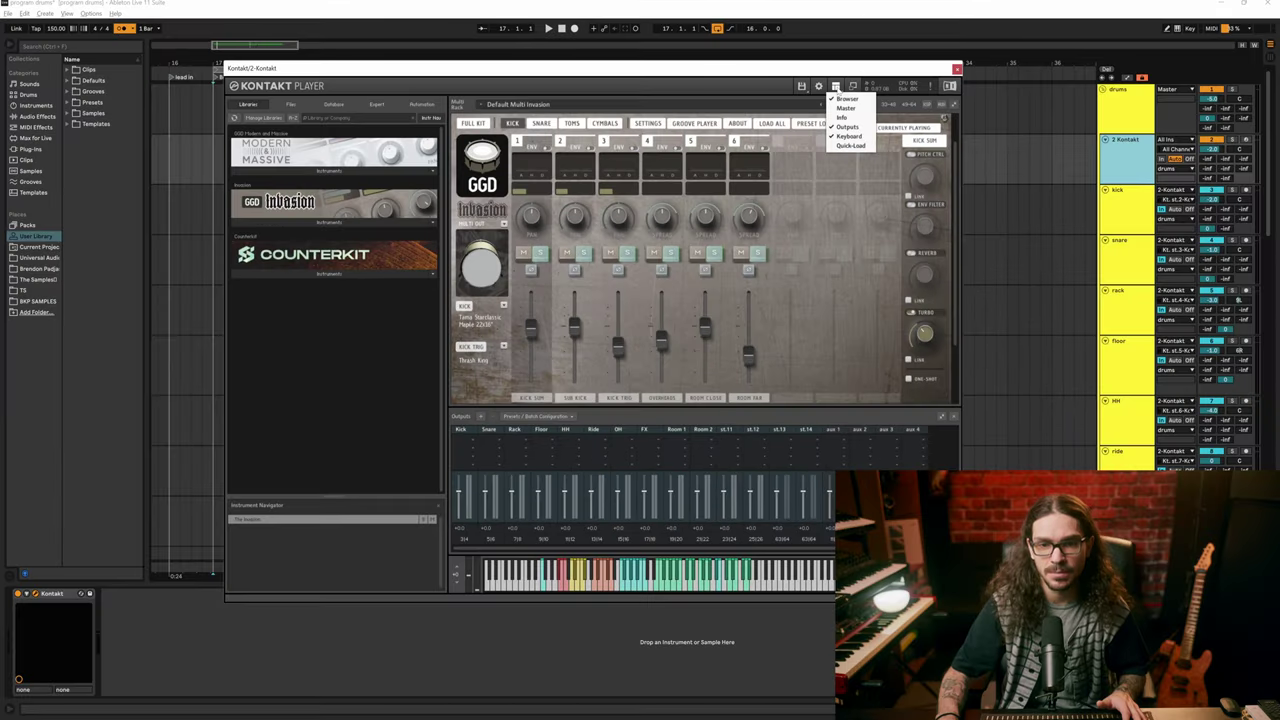
left_click(843, 107)
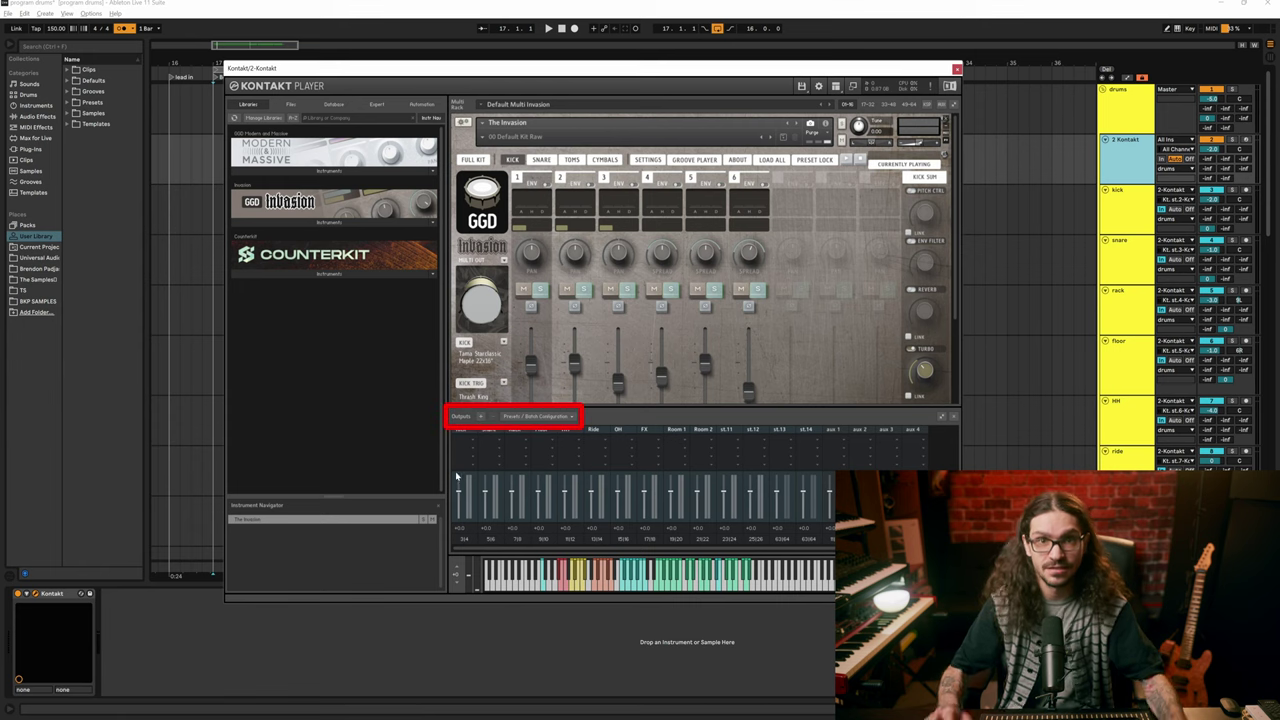
left_click(706, 418)
left_click(700, 416)
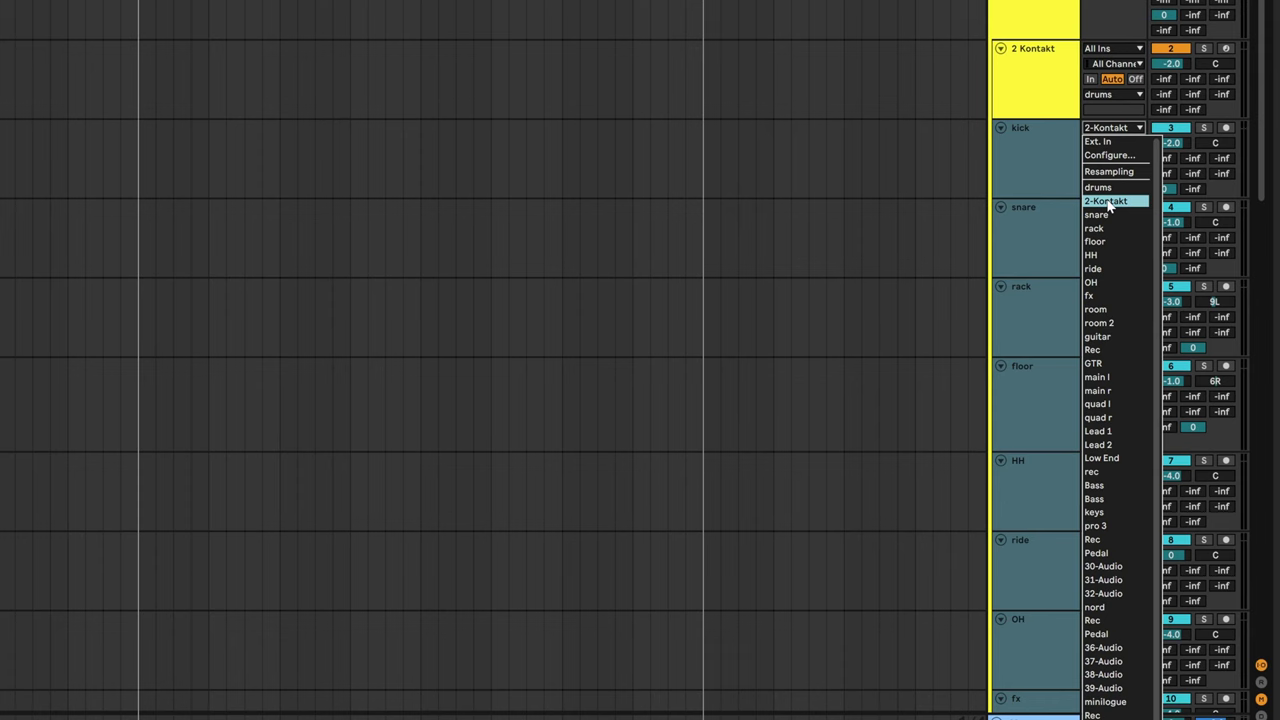
Step: Set the kick track's input to 2-Kontakt and choose its Kontakt output channel
left_click(1108, 201)
left_click(1110, 144)
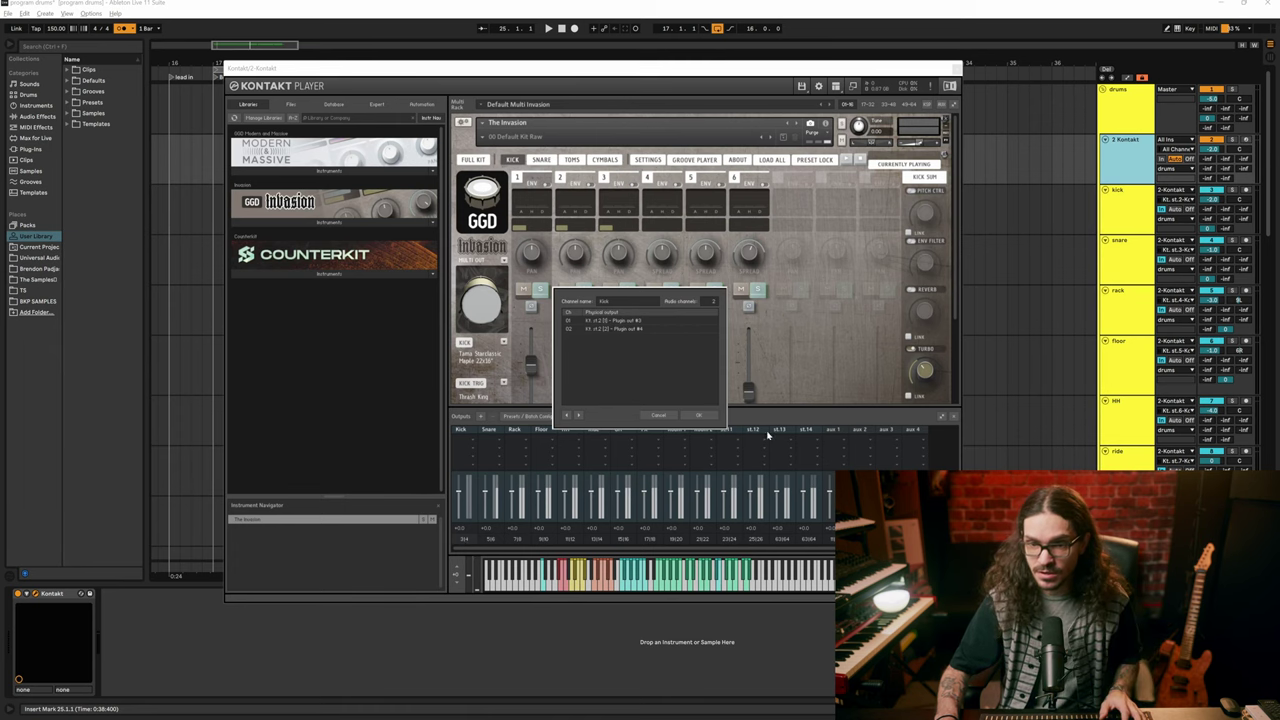
left_click(1148, 210)
left_click(1180, 199)
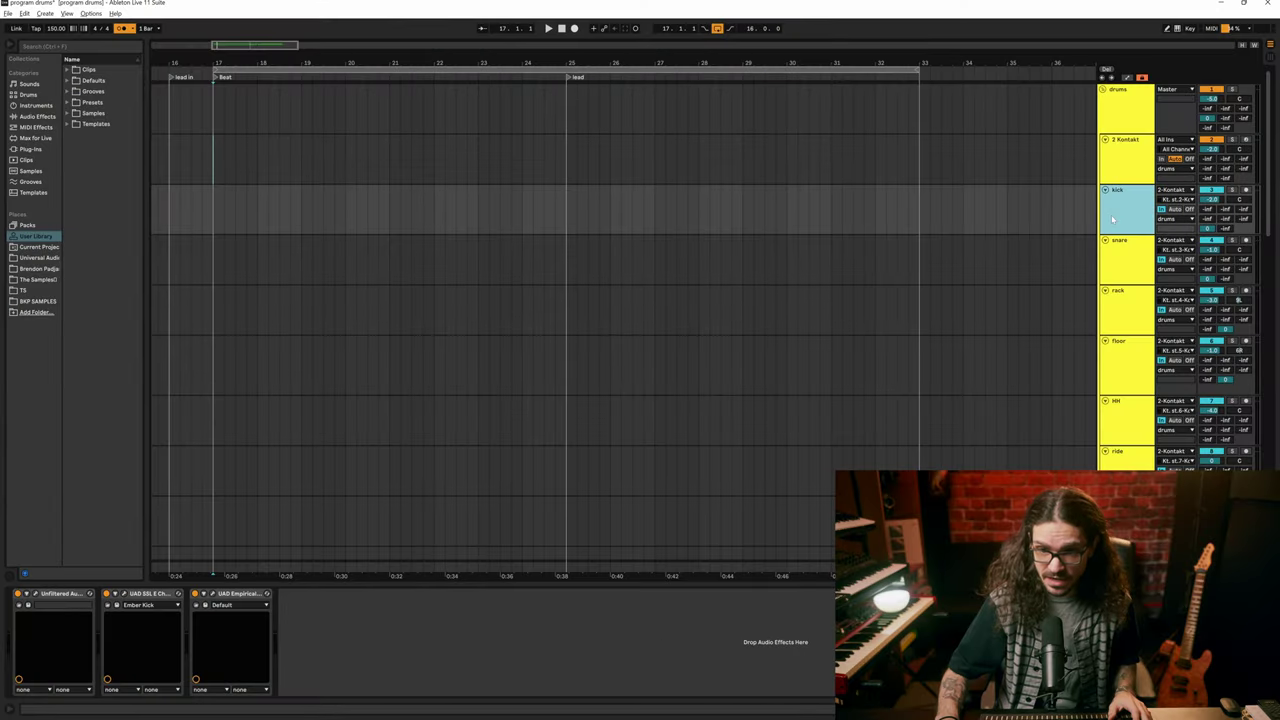
Step: Insert an empty MIDI clip over bars 16–33 on the 2 Kontakt track
left_click(1123, 320)
left_click(1123, 360)
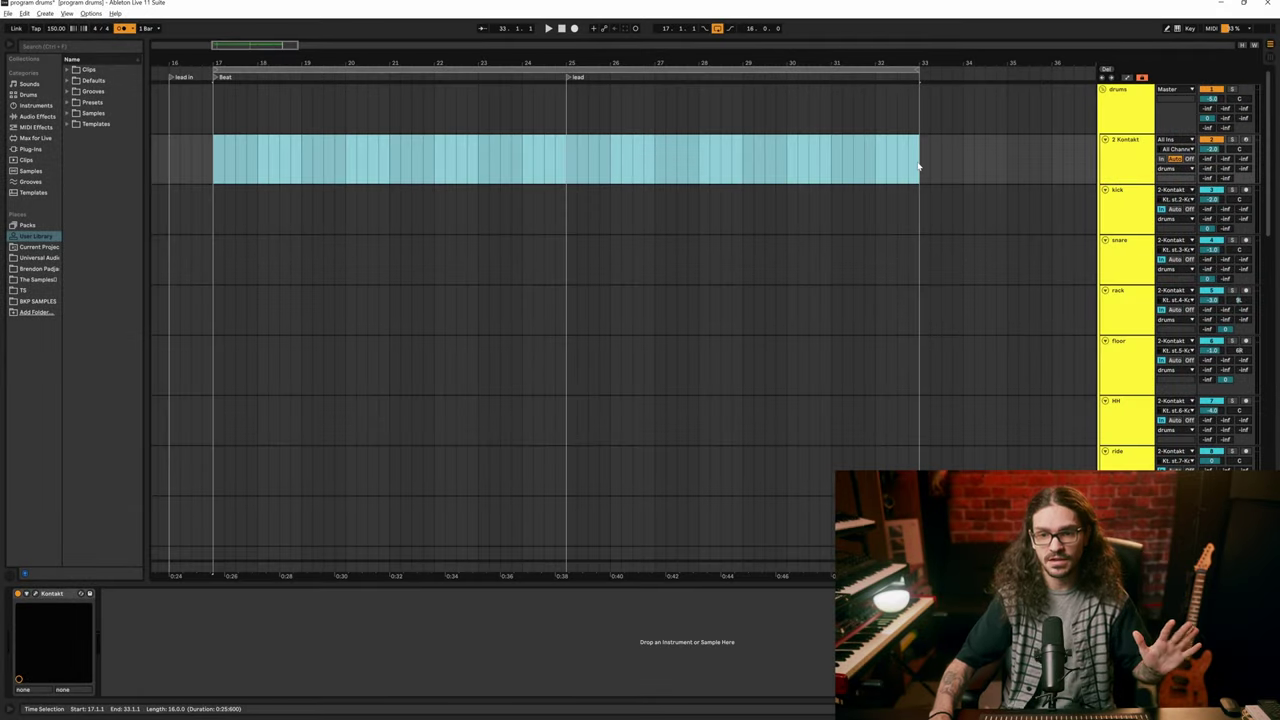
key("Right")
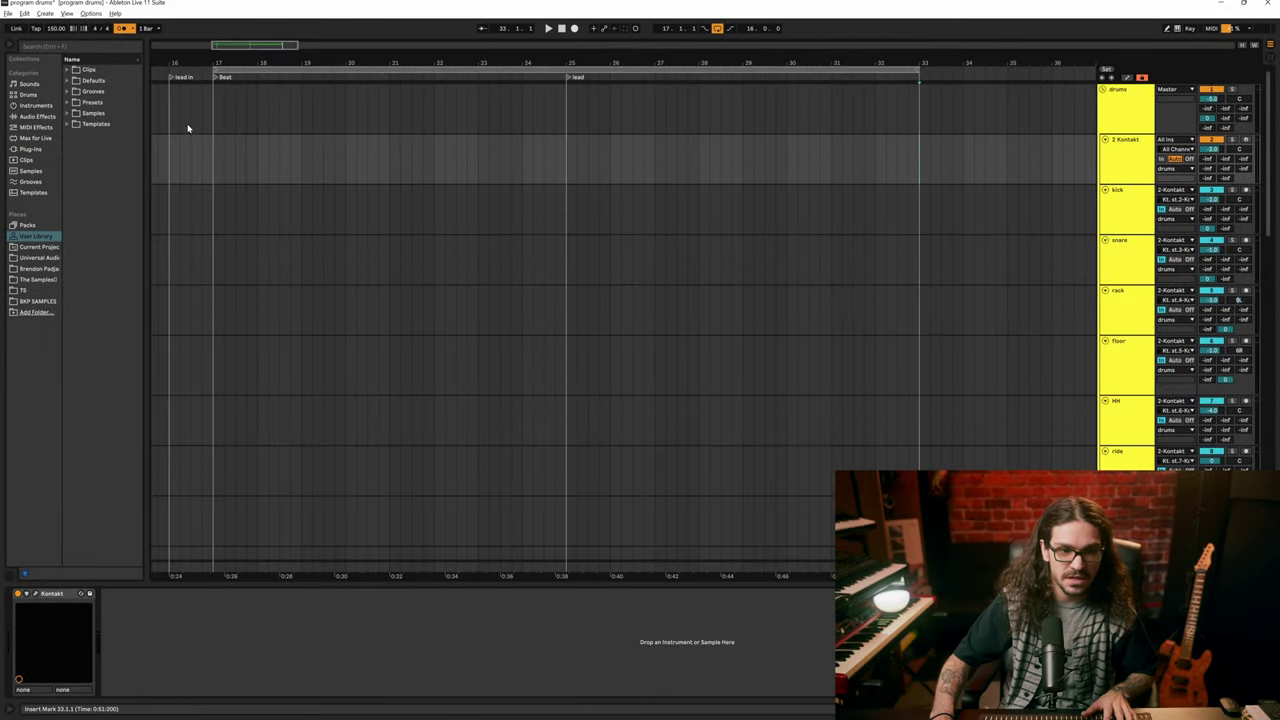
left_click(168, 153, "shift")
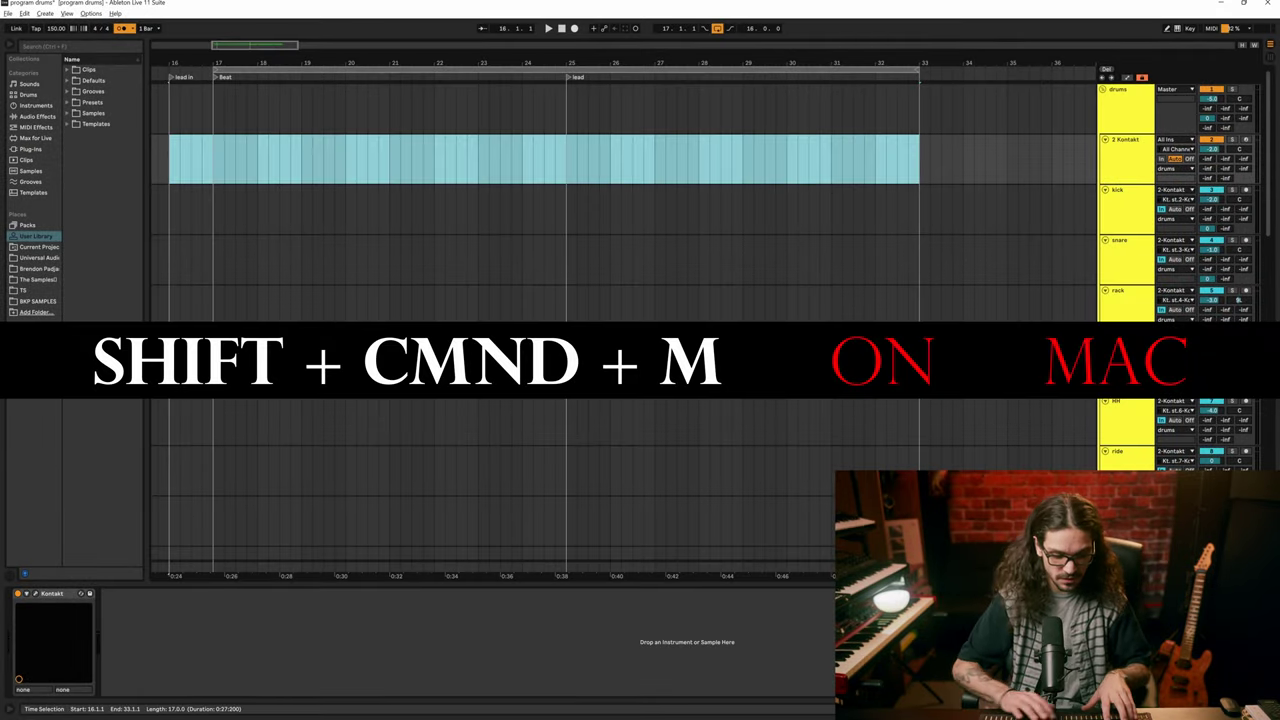
key("ctrl+shift+m")
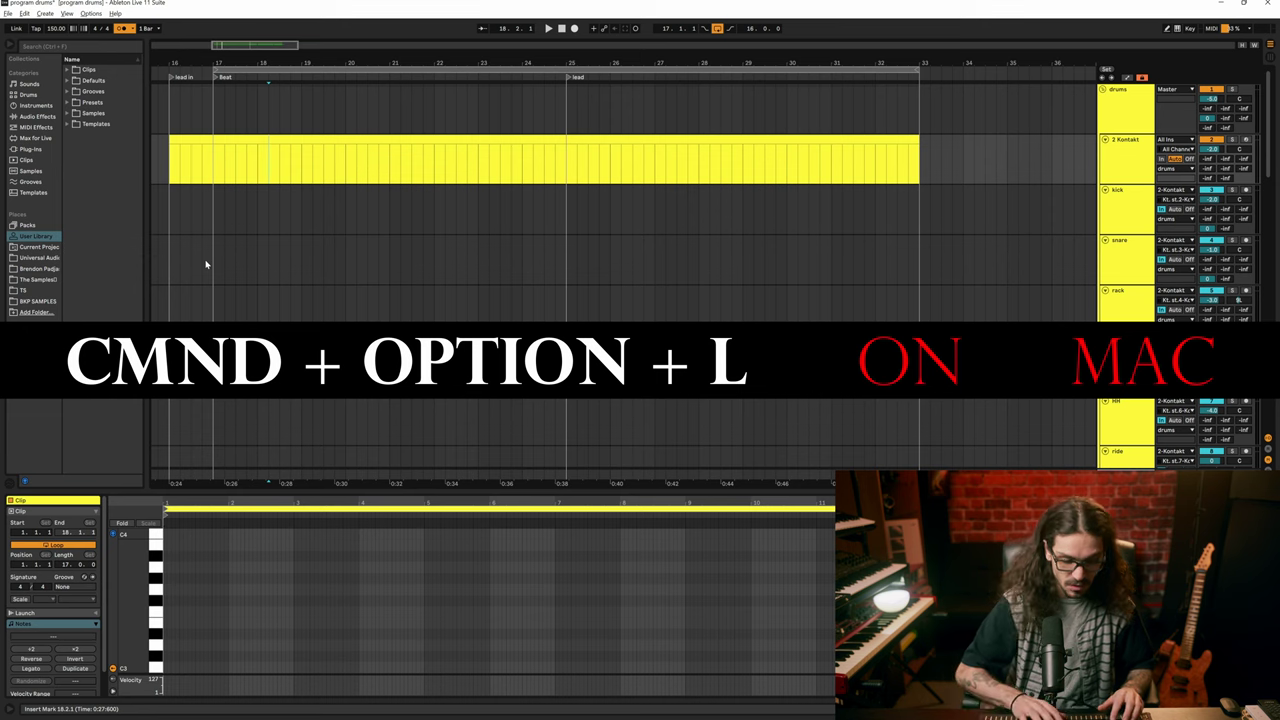
left_click(303, 137)
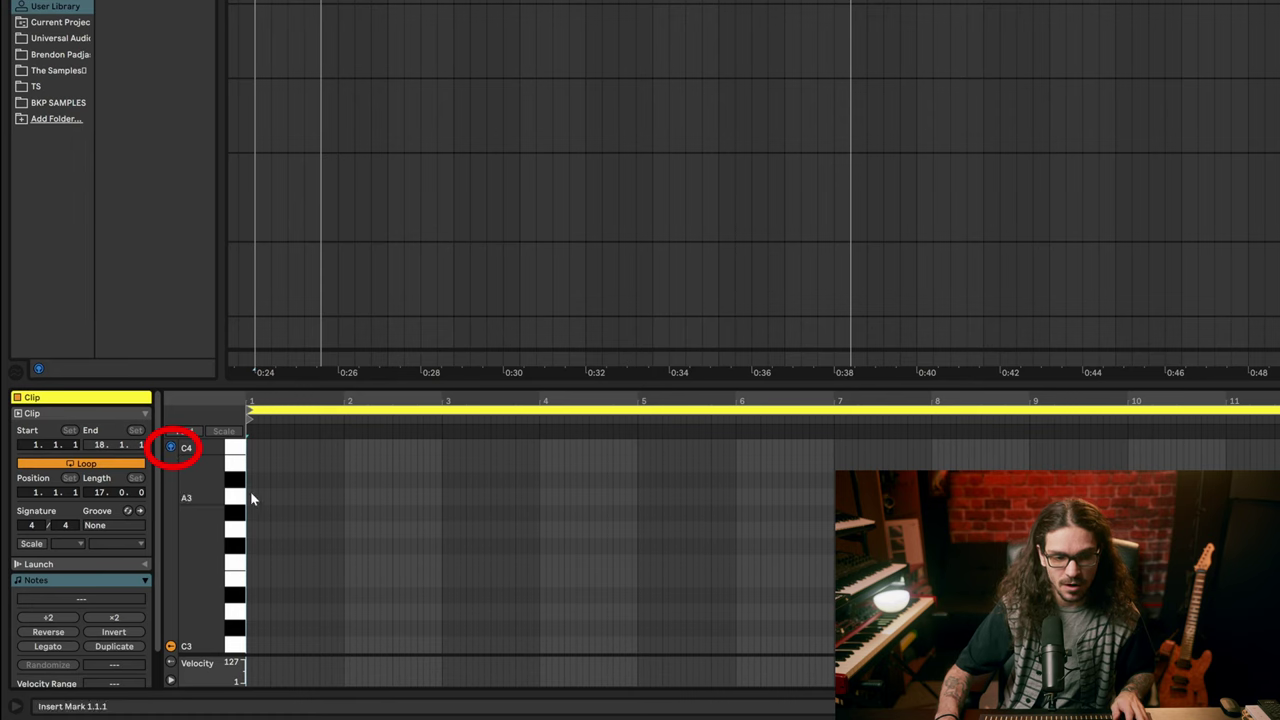
Step: Audition the kit's drum sounds on the piano roll keyboard down to A0
left_click_drag(232, 505, 239, 603)
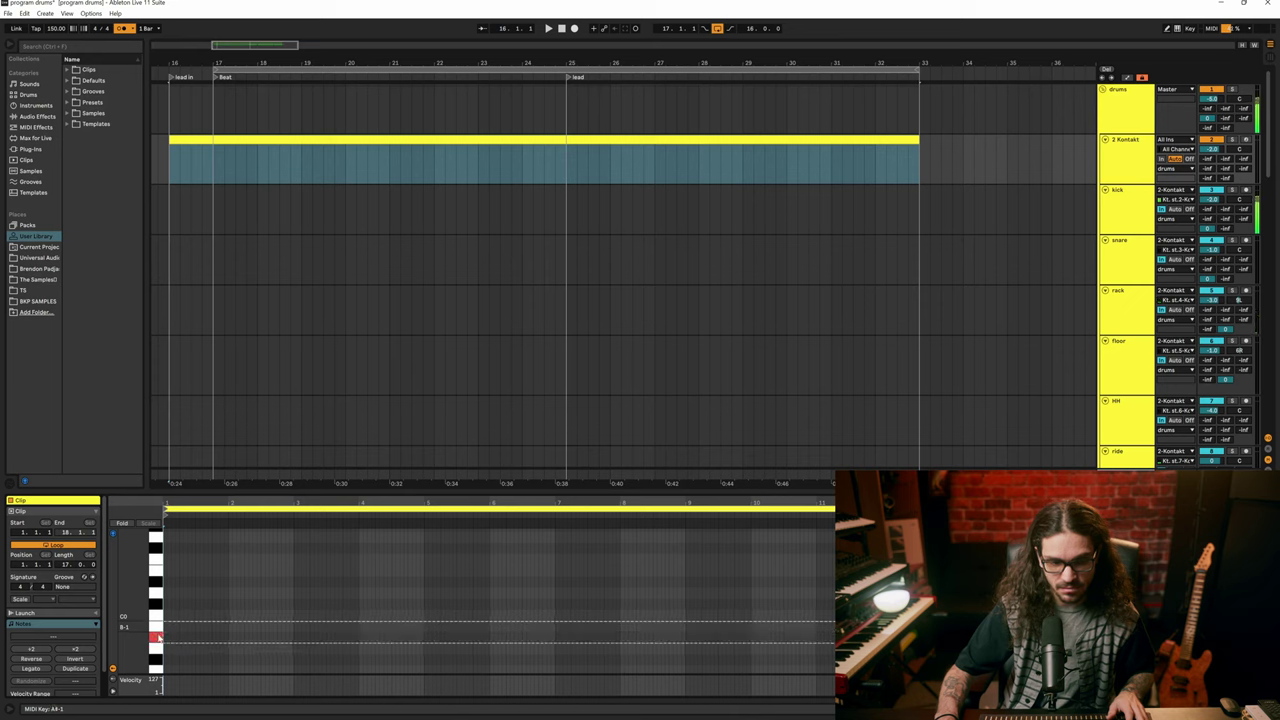
left_click_drag(158, 637, 155, 614)
left_click(155, 591)
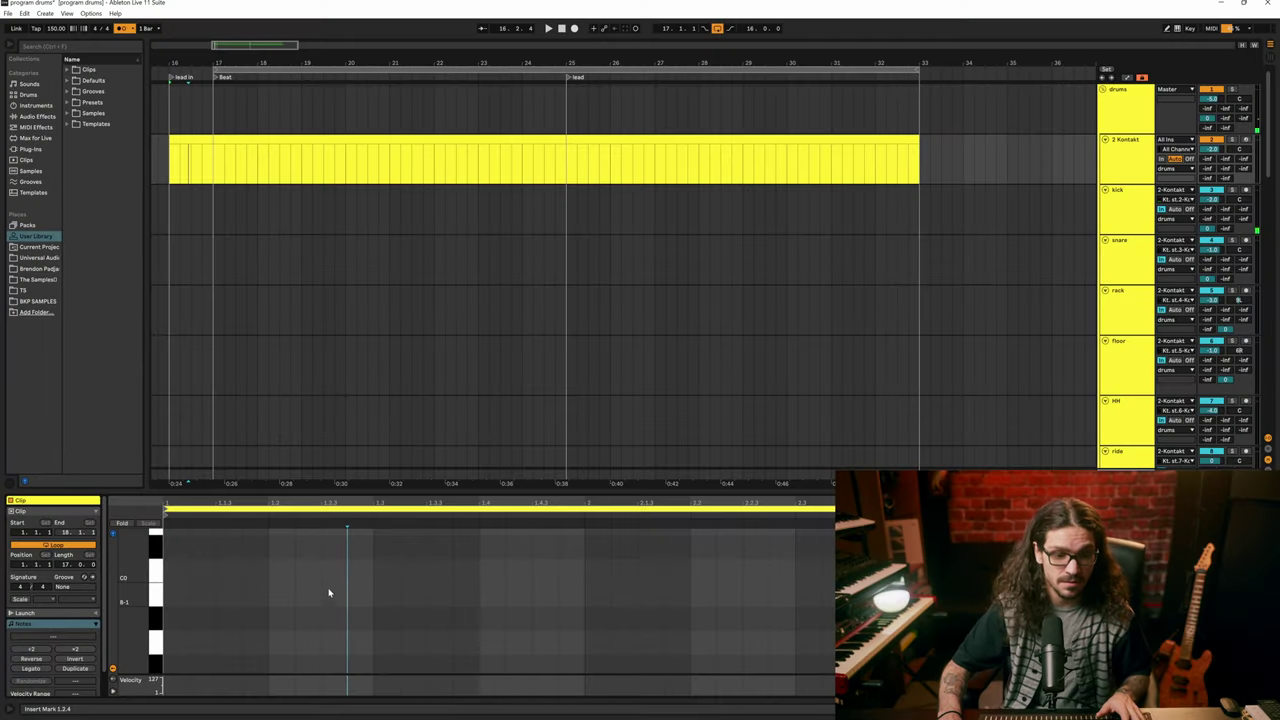
Step: Draw two B-1 notes at the clip start and a D0 note on beat 1.3
double_click(330, 594)
double_click(359, 597)
key("space")
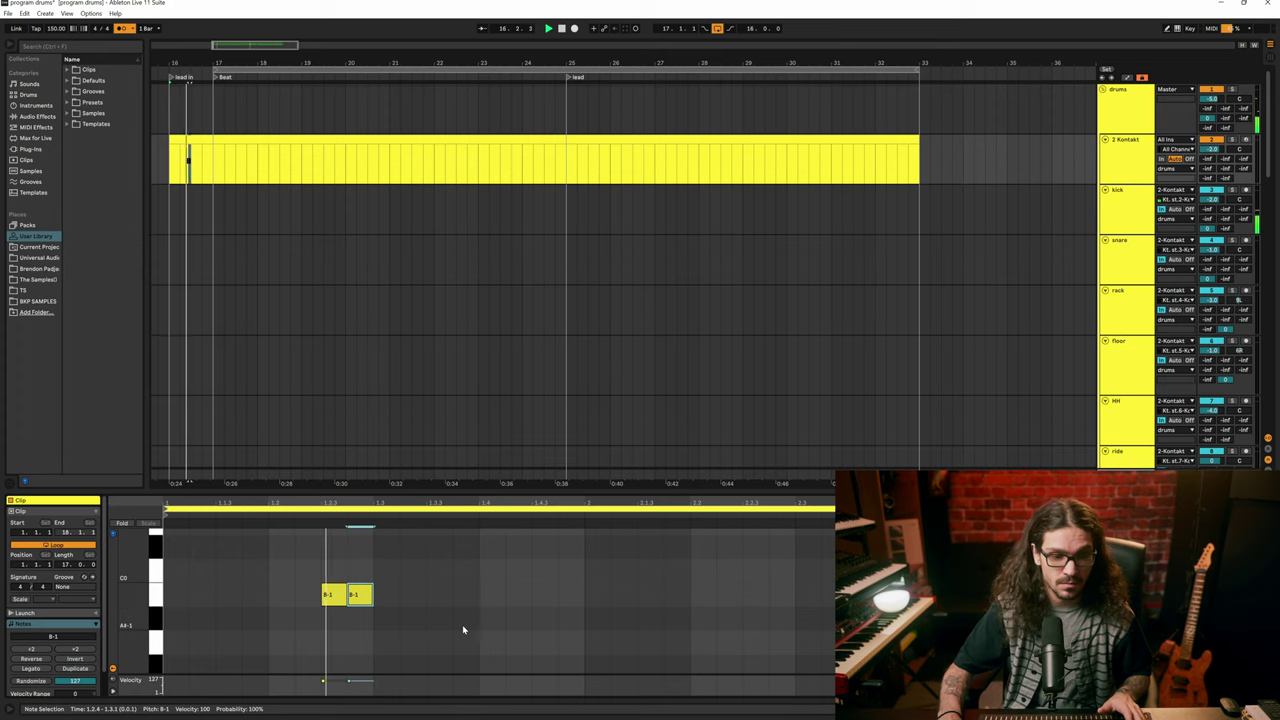
scroll(390, 580, "up", 2)
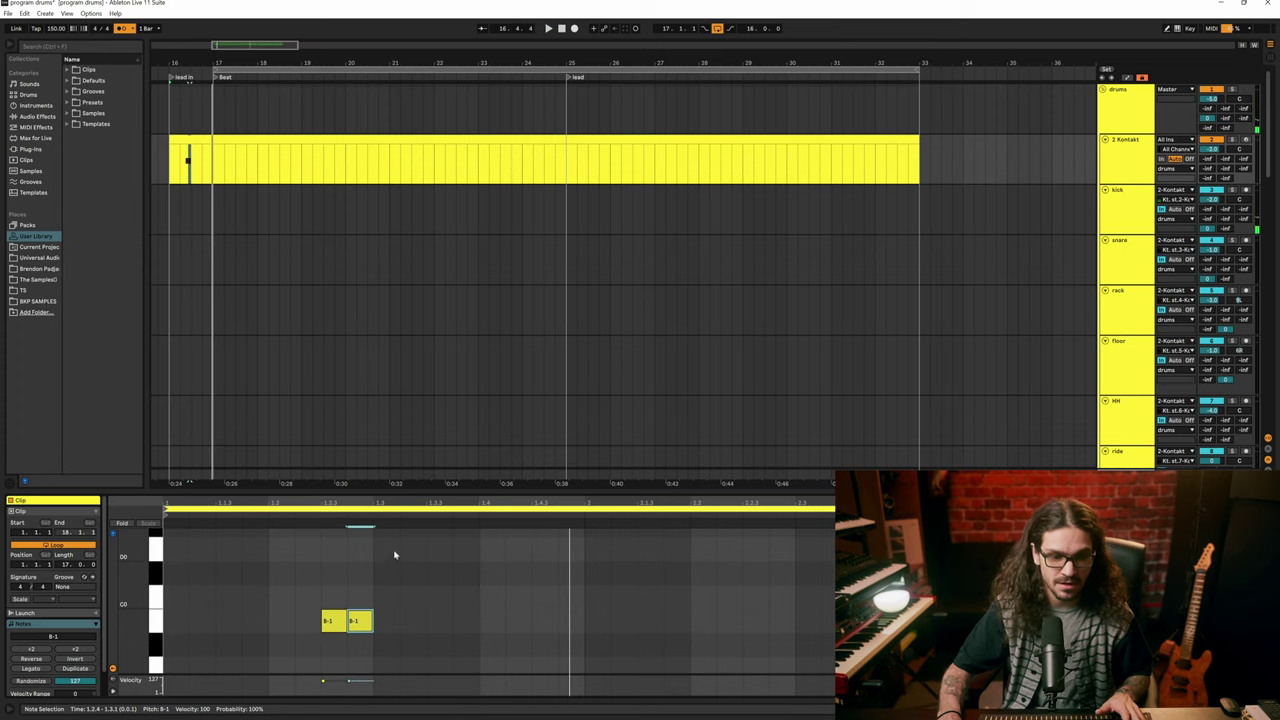
left_click(419, 513)
double_click(392, 553)
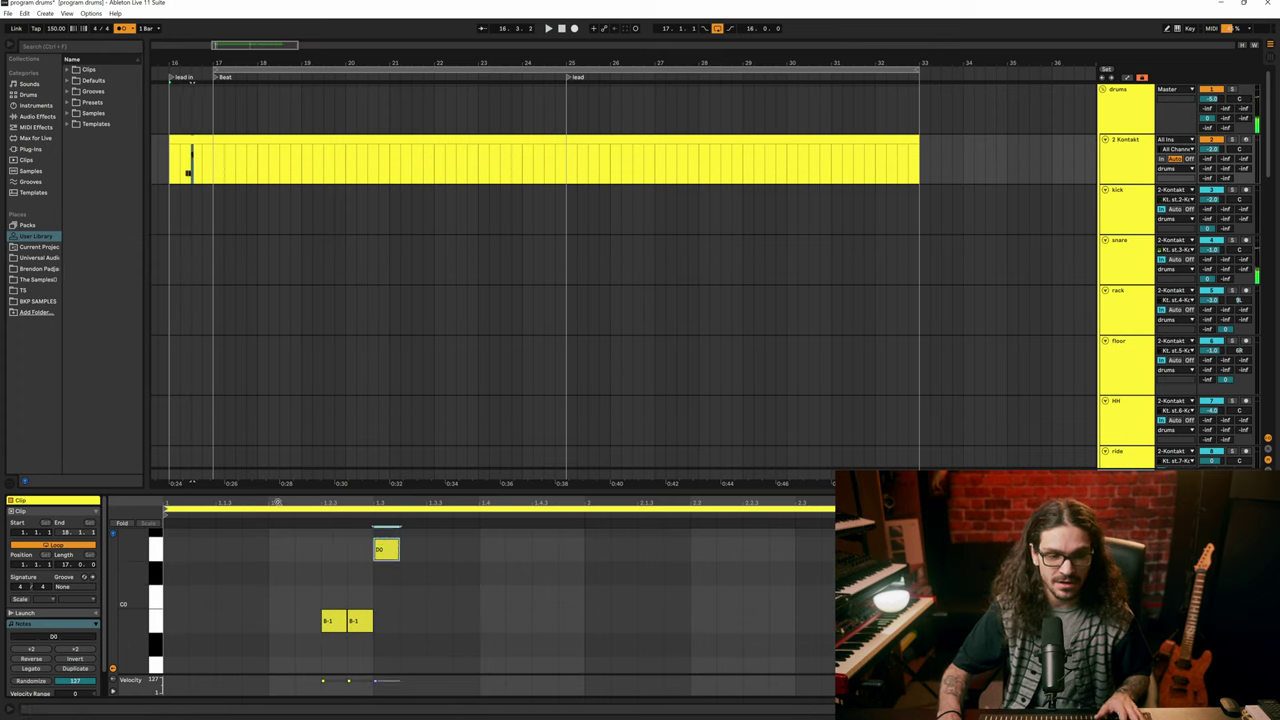
Step: Make the piano roll taller, then add and delete trial A0 and A#0 notes
left_click_drag(422, 492, 422, 417)
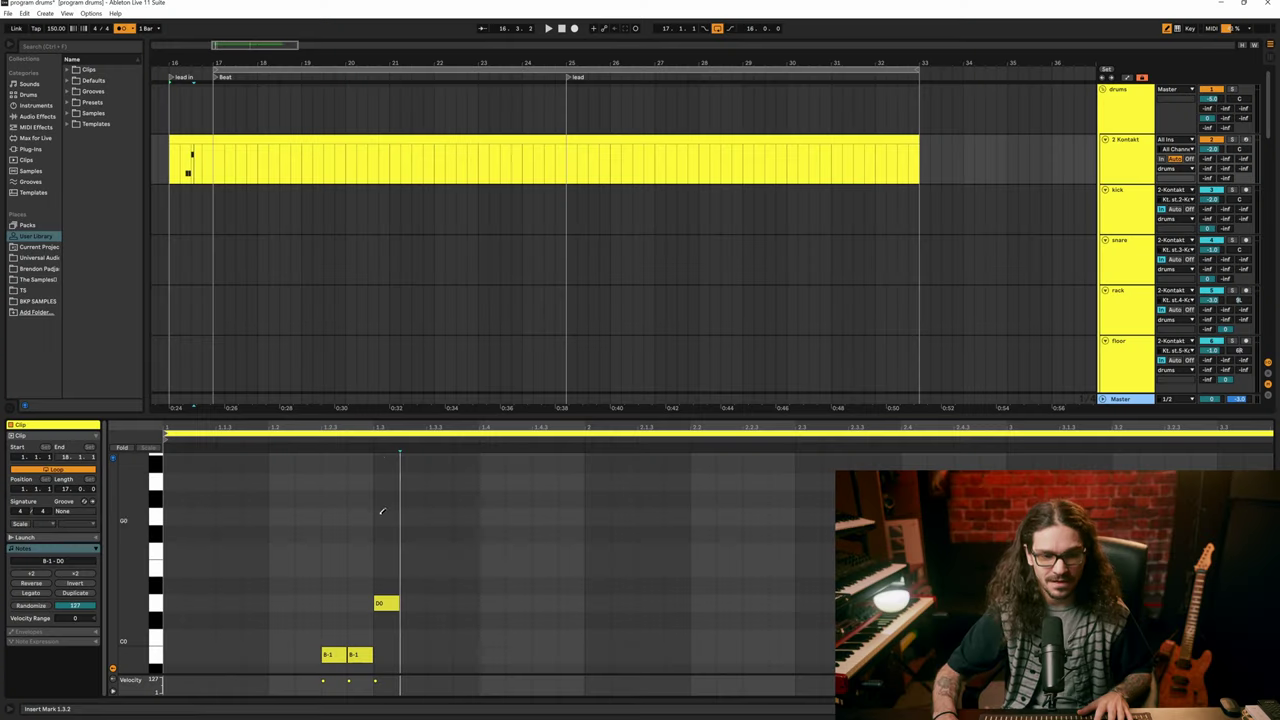
left_click(169, 481)
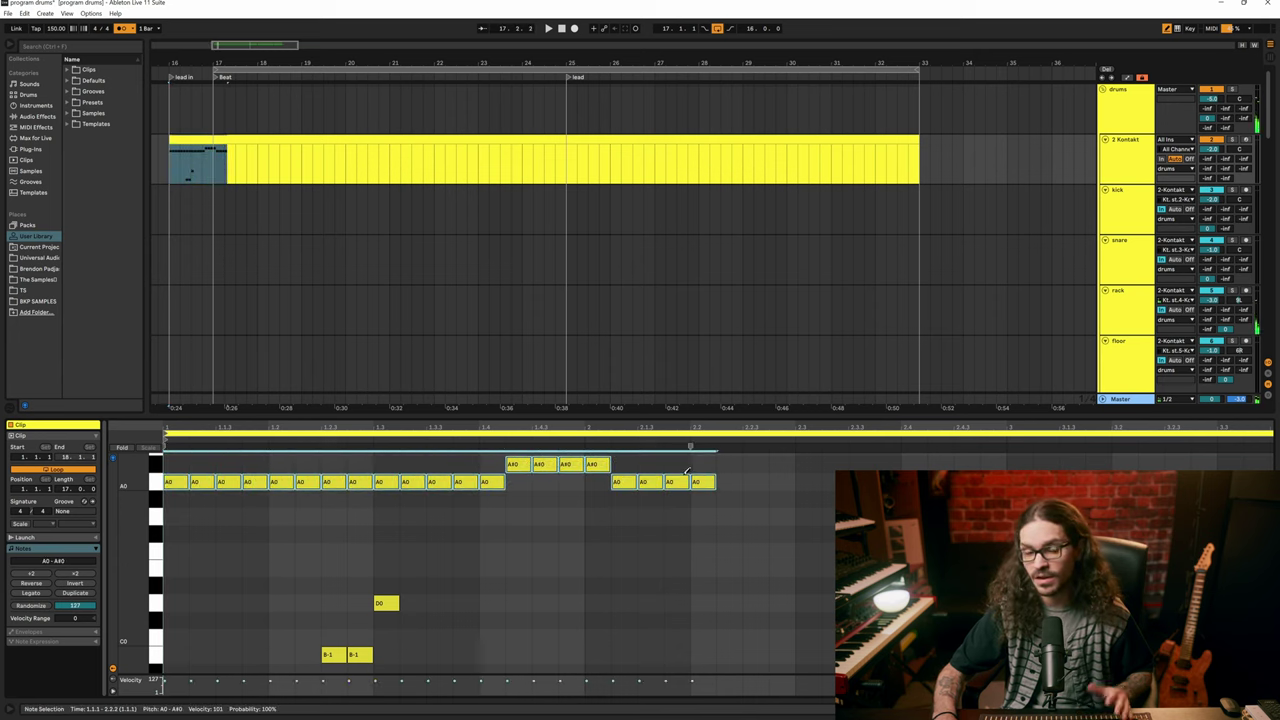
key("Delete")
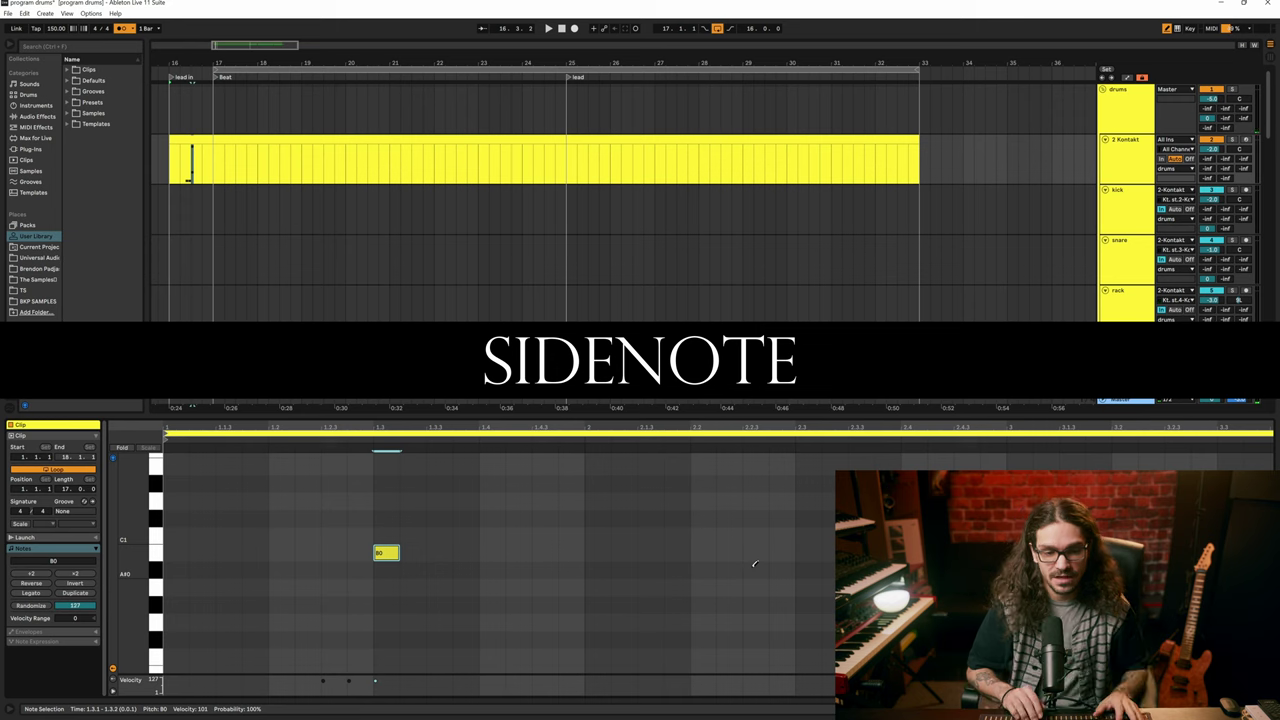
Step: Remove the extra F#1 note and transpose the note on beat 1.3 up
scroll(449, 526, "up", 2)
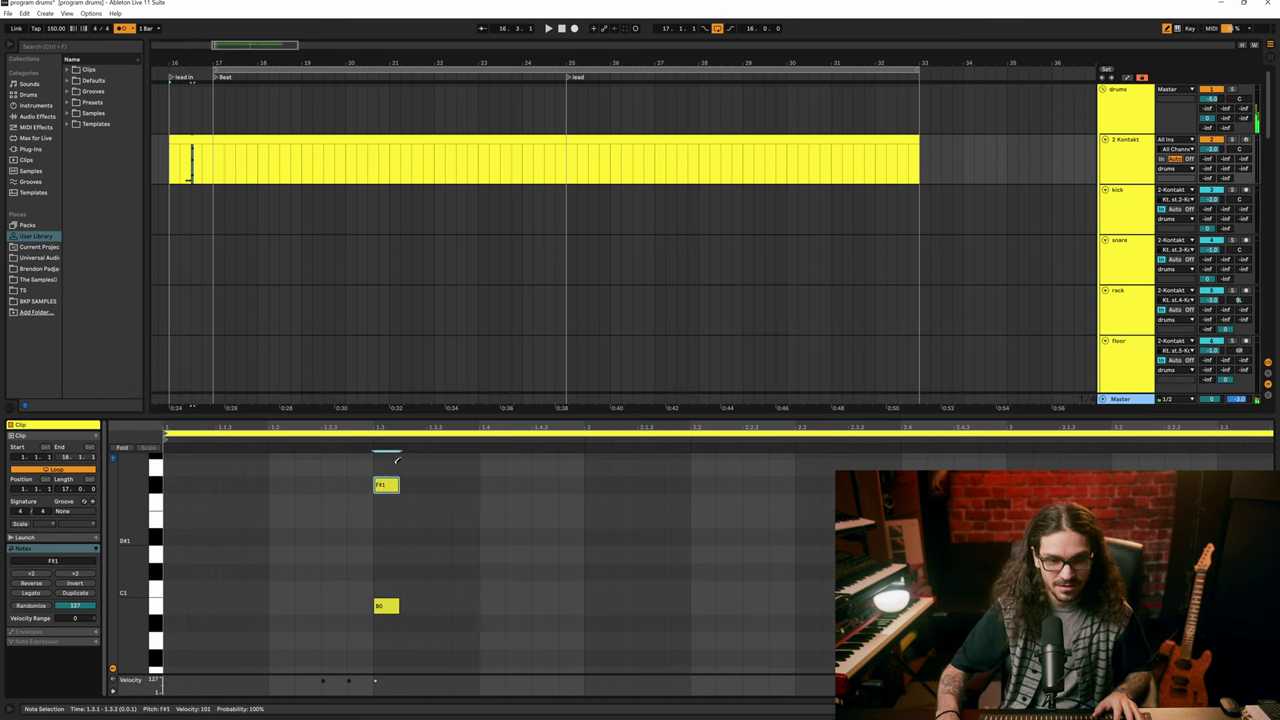
mouse_move(397, 459)
left_mouse_down()
mouse_move(397, 440)
mouse_move(397, 459)
left_mouse_up()
double_click(392, 484)
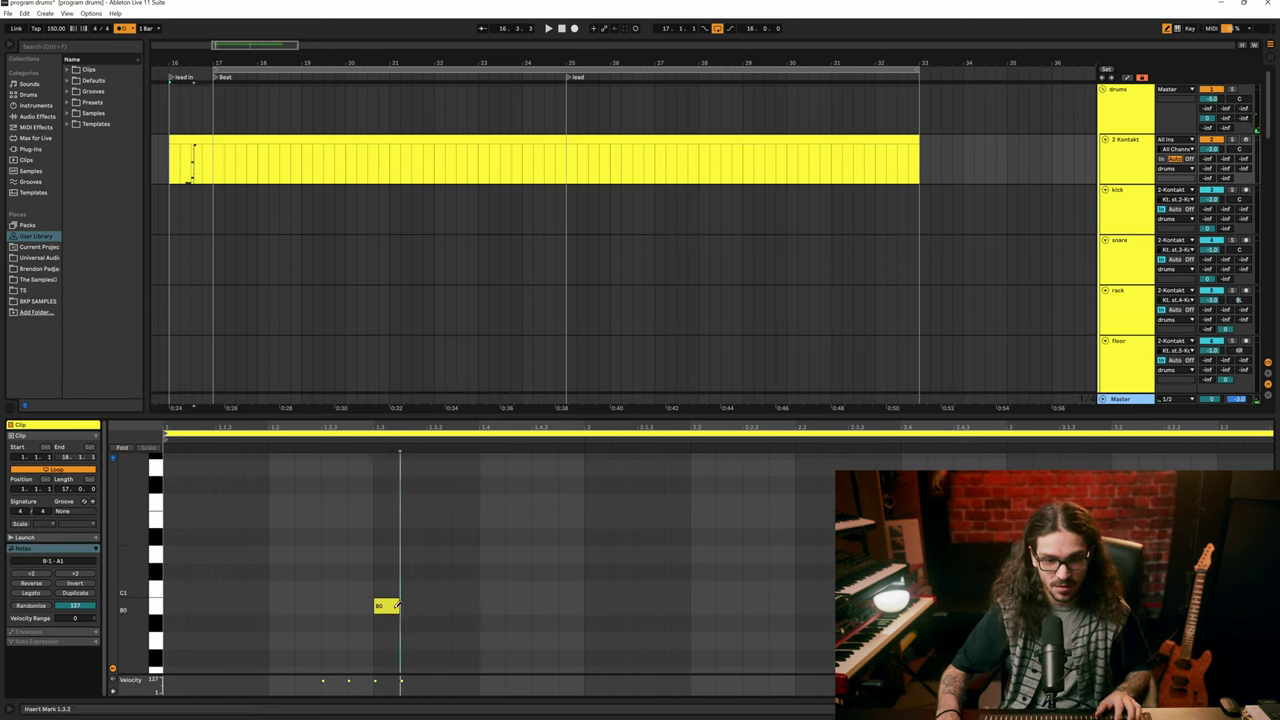
left_click(397, 605)
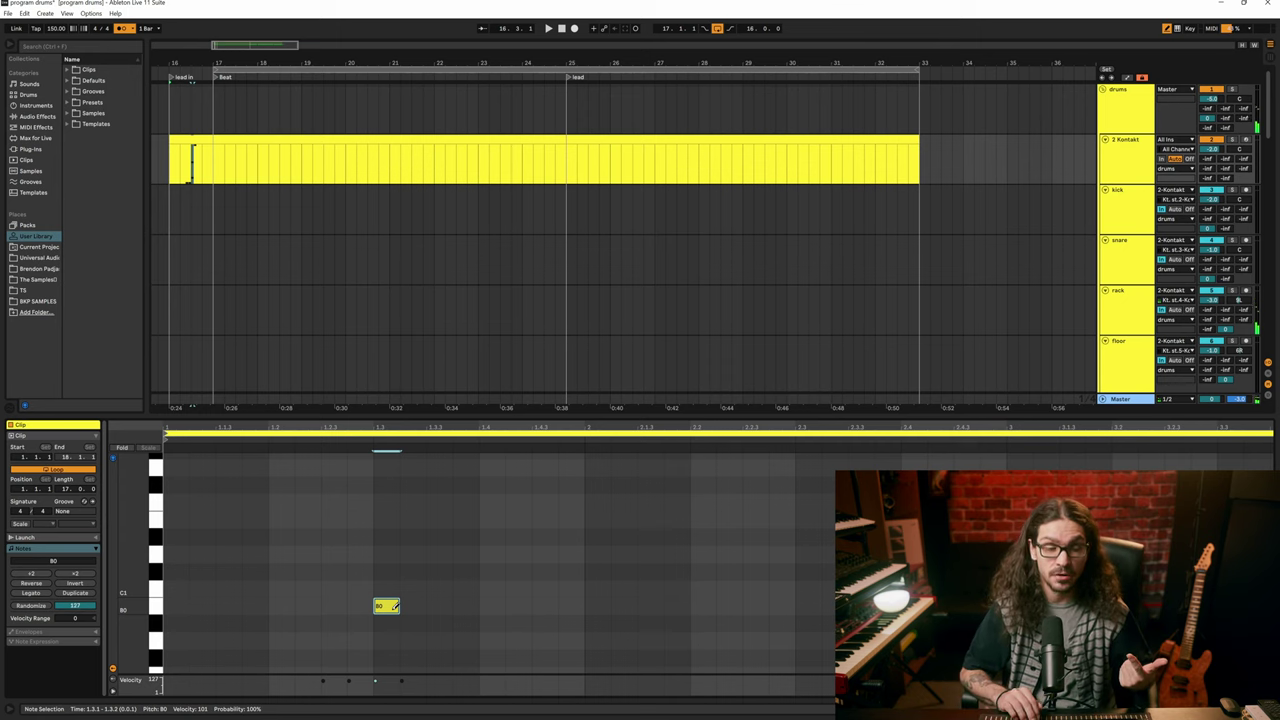
key("Up")
key("Up")
key("Up")
key("Up")
key("Up")
key("Up")
key("Up")
key("Up")
key("Up")
key("Up")
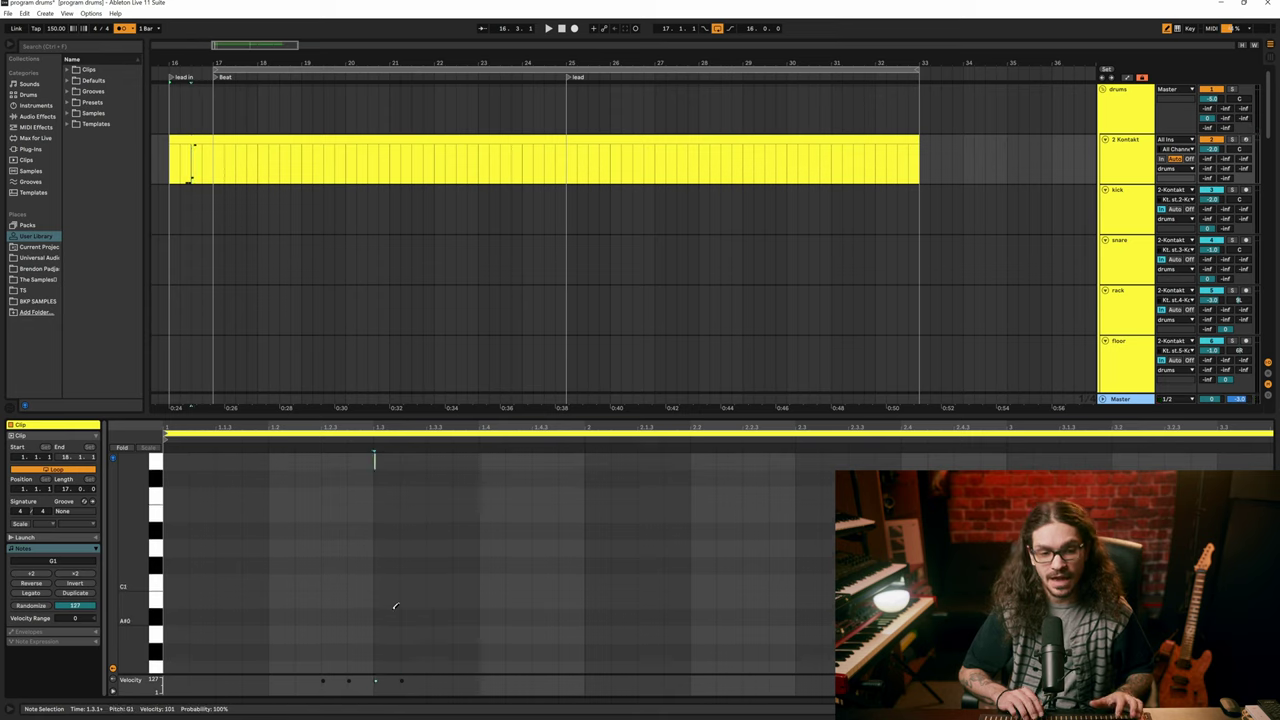
Step: Shorten the G1 note to one sixteenth, play it back, and move the selected note to F#2
key("shift+Right")
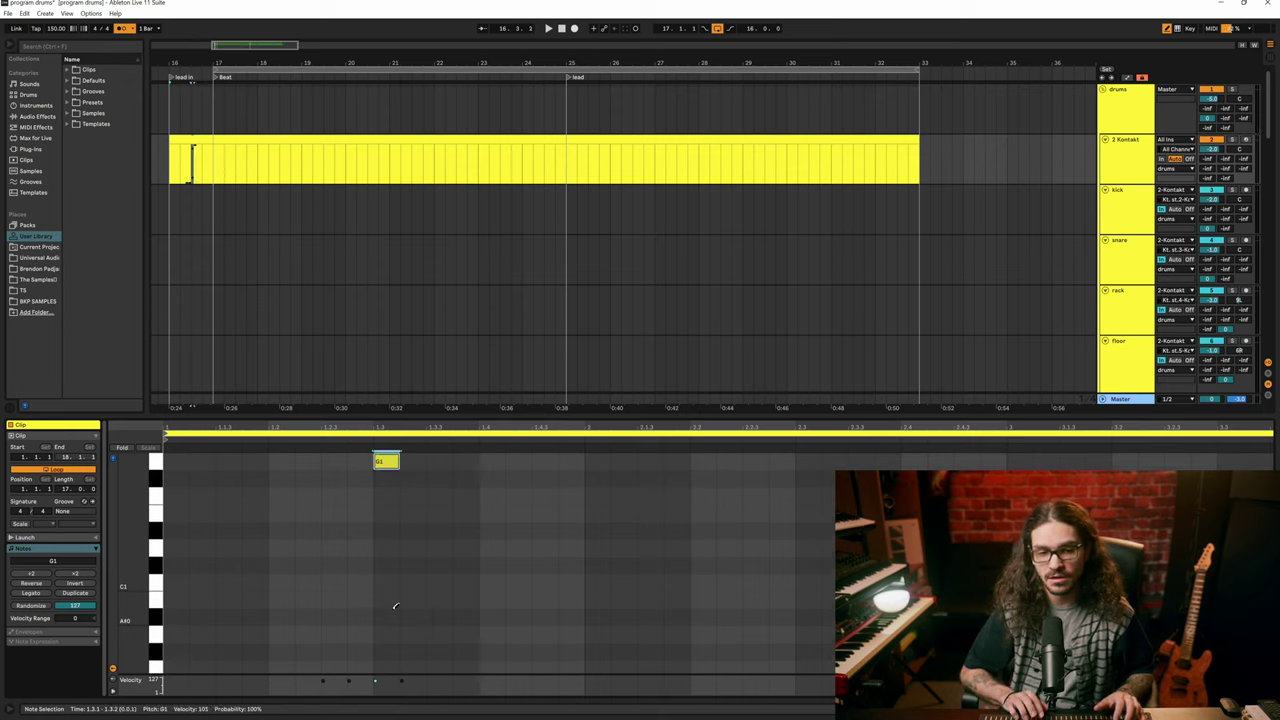
key("shift+Left")
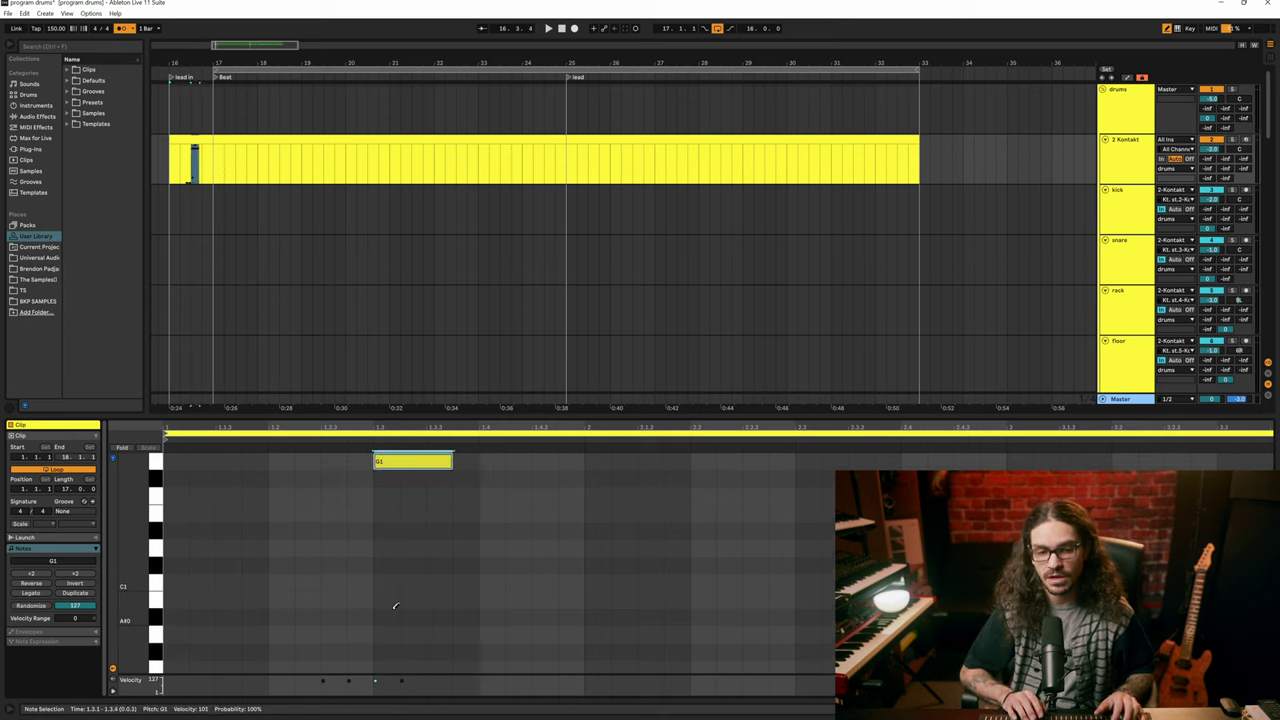
key("space")
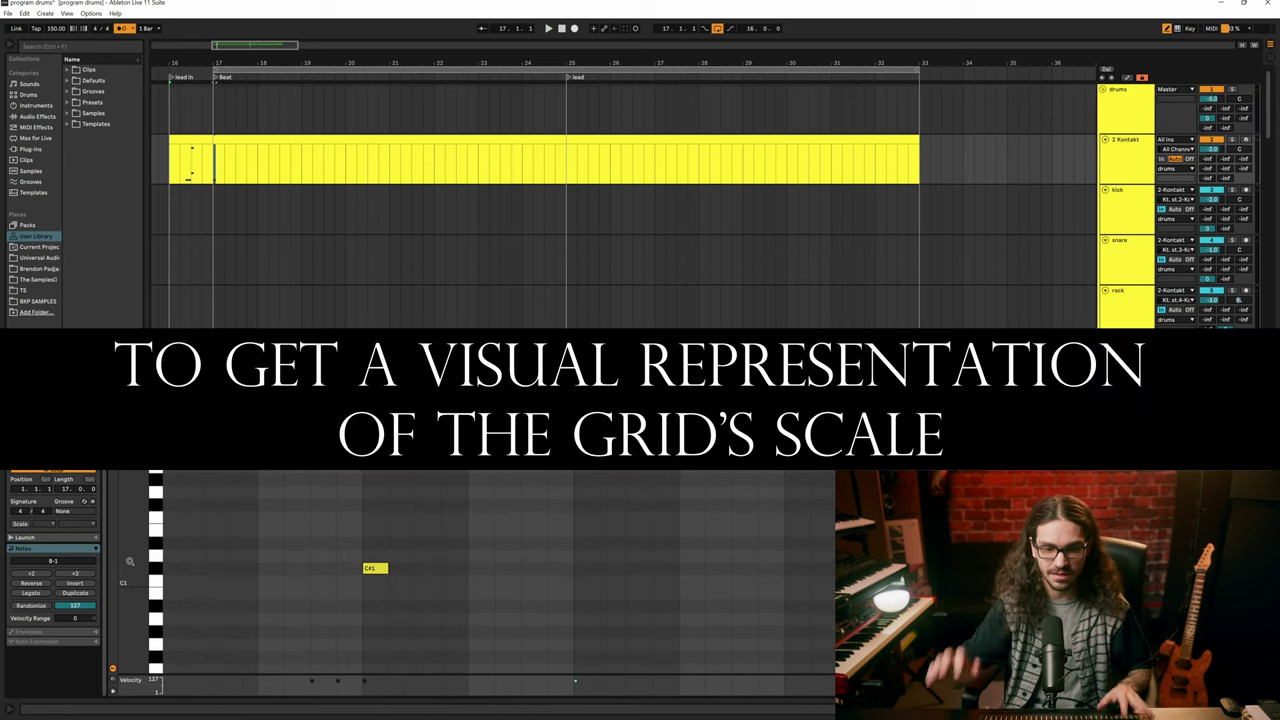
scroll(537, 509, "down", 3)
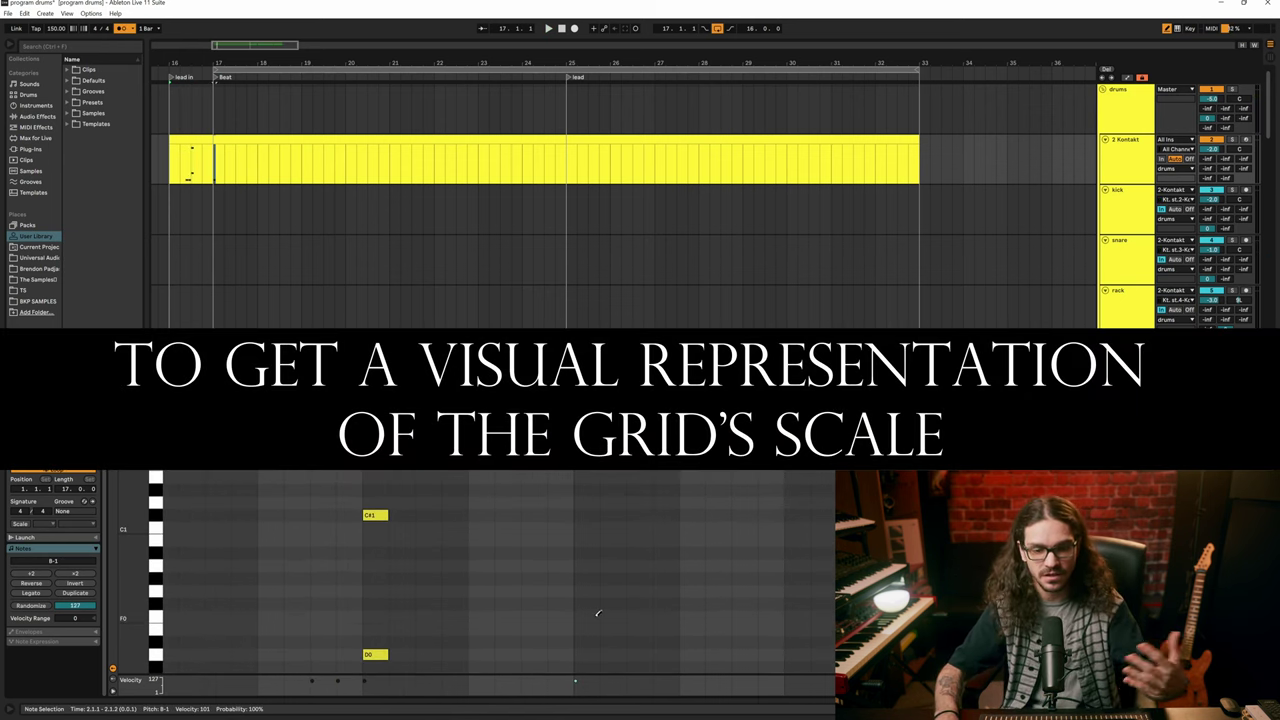
key("shift+Up")
key("shift+Up")
key("Up")
key("Up")
key("Up")
key("Up")
key("Up")
key("Up")
key("Up")
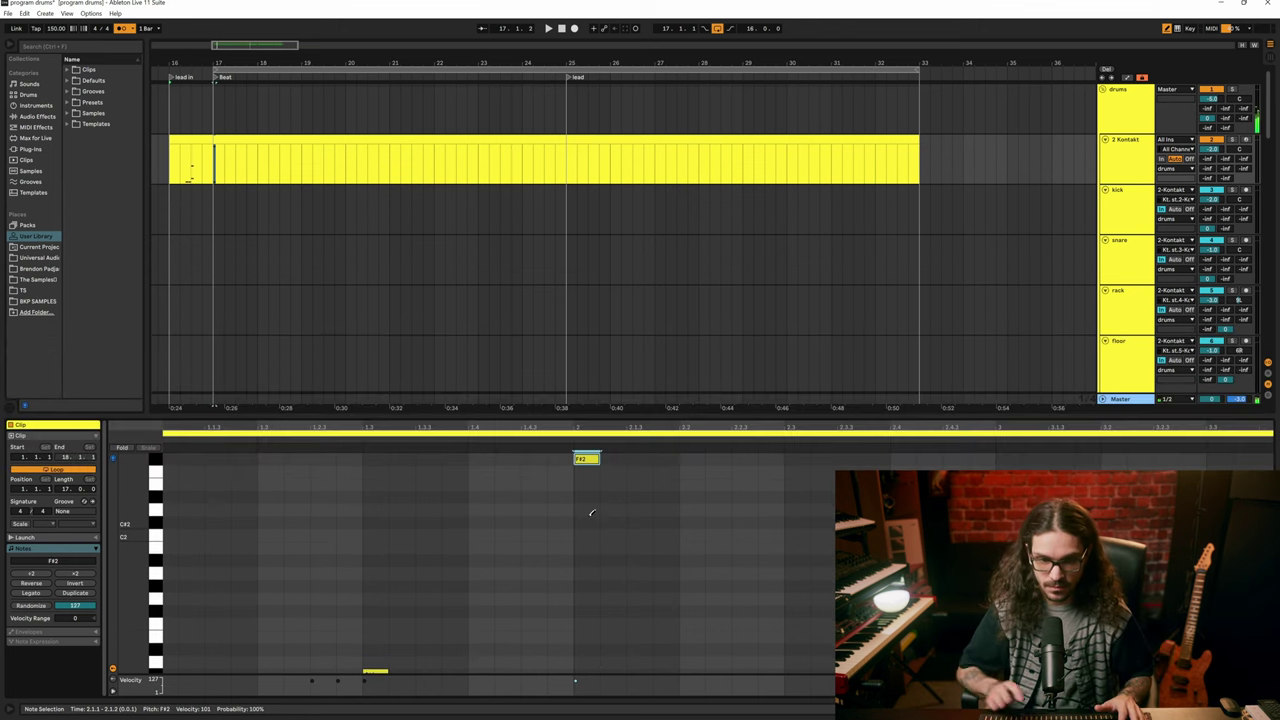
Step: Copy the F#2 note one beat later and select both F#2 notes
key("ctrl+d")
key("ctrl+d")
key("ctrl+d")
key("ctrl+d")
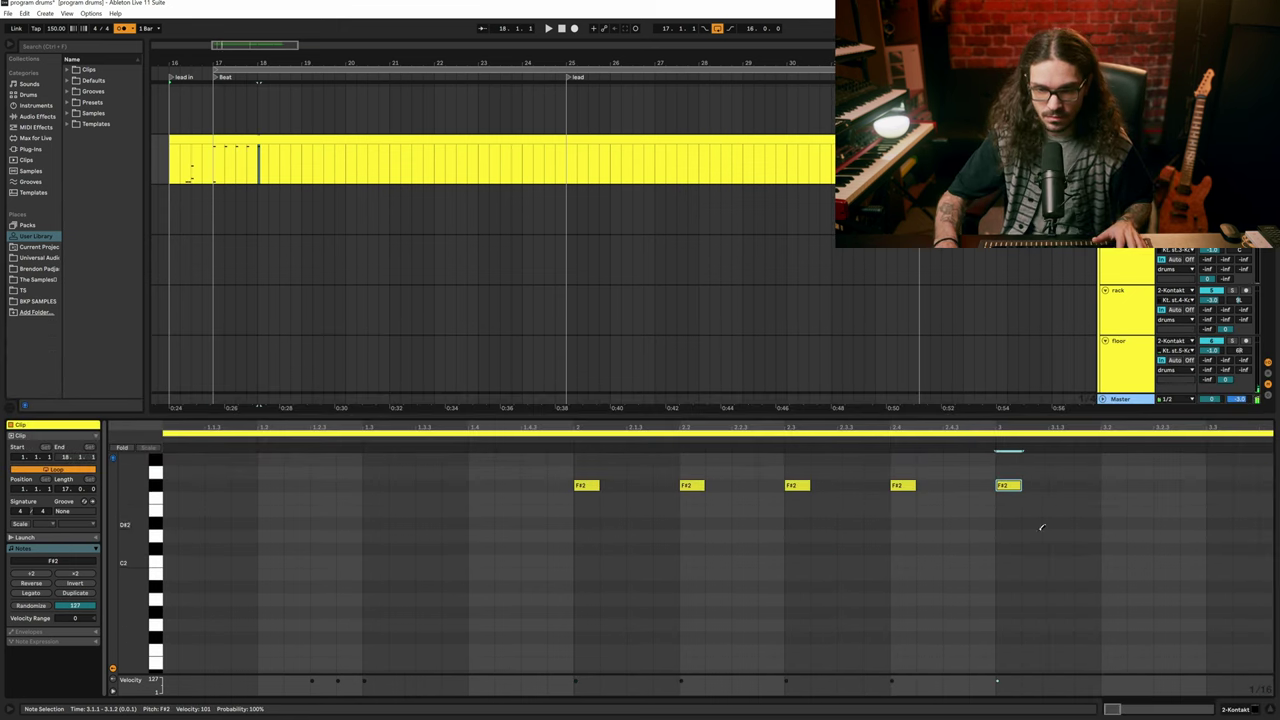
key("ctrl+d")
key("ctrl+d")
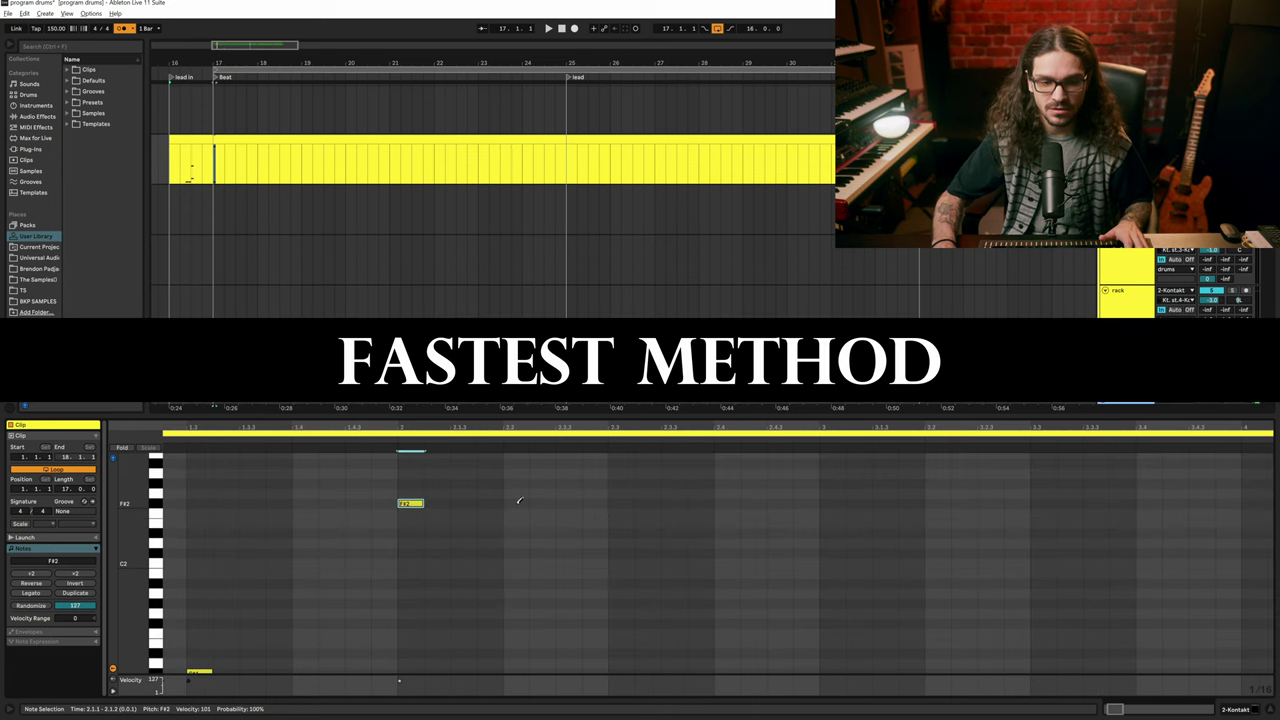
key("ctrl+d")
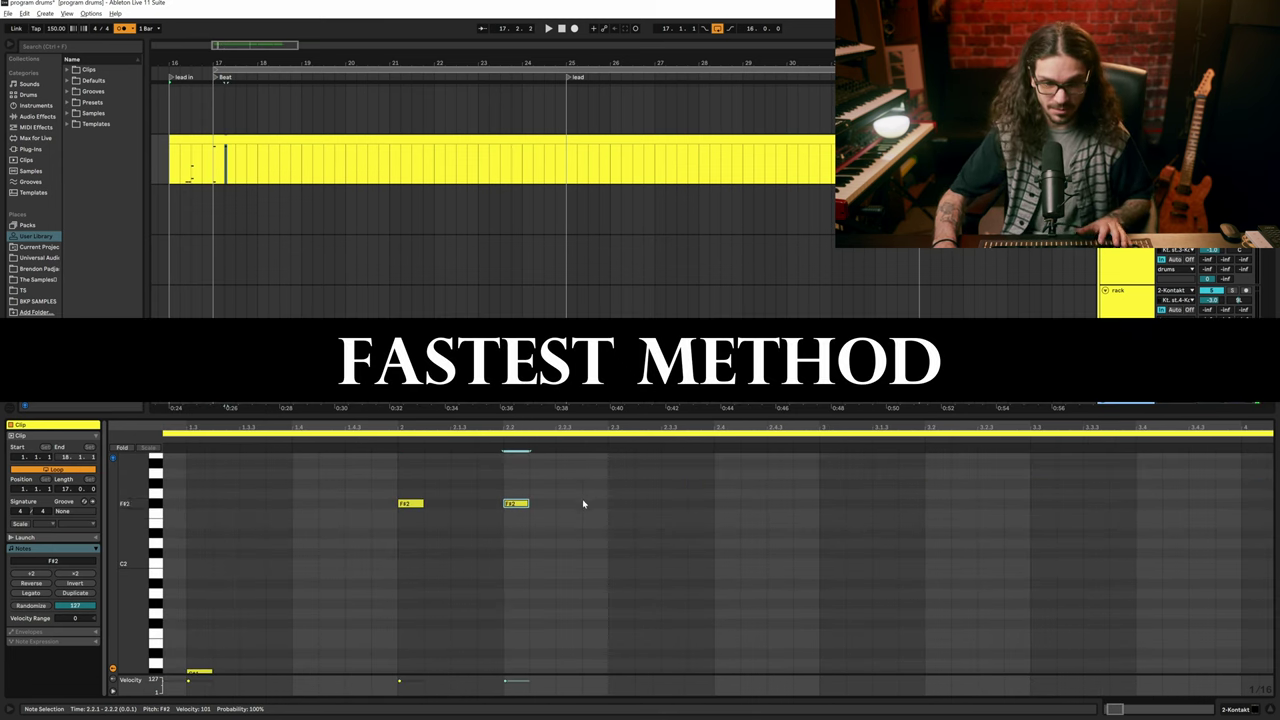
left_click(608, 491)
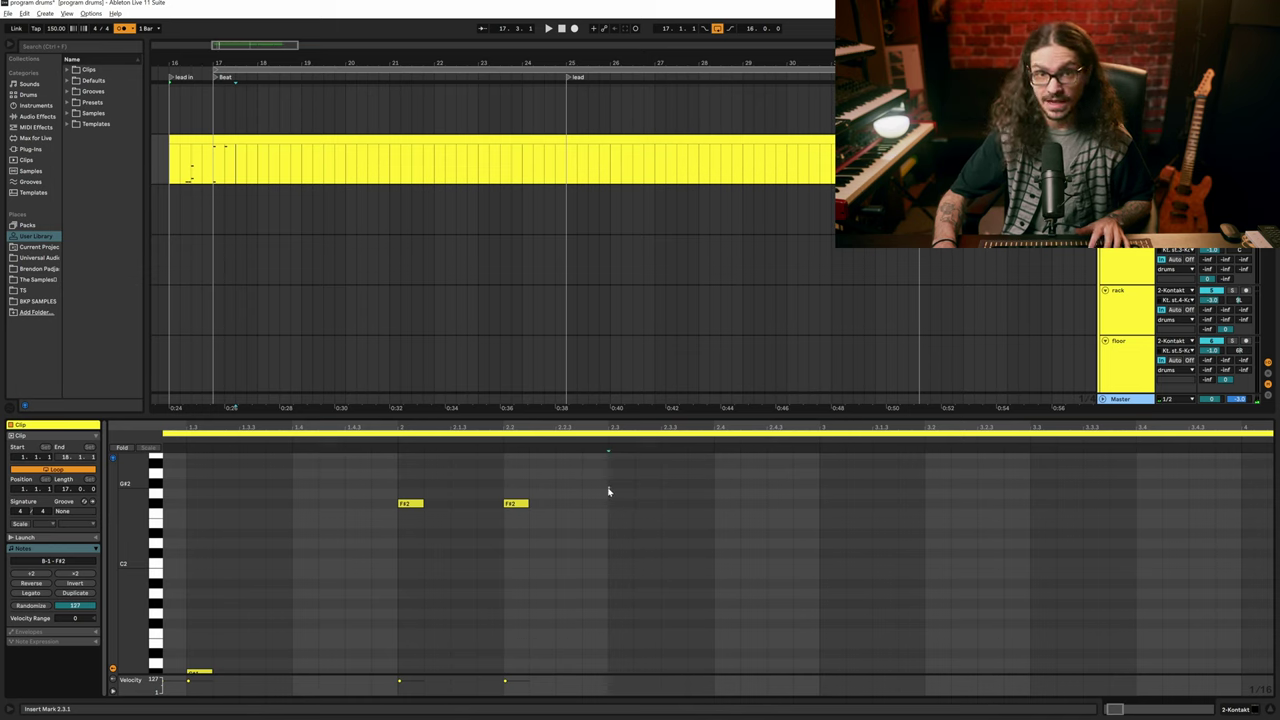
left_click_drag(608, 491, 412, 550)
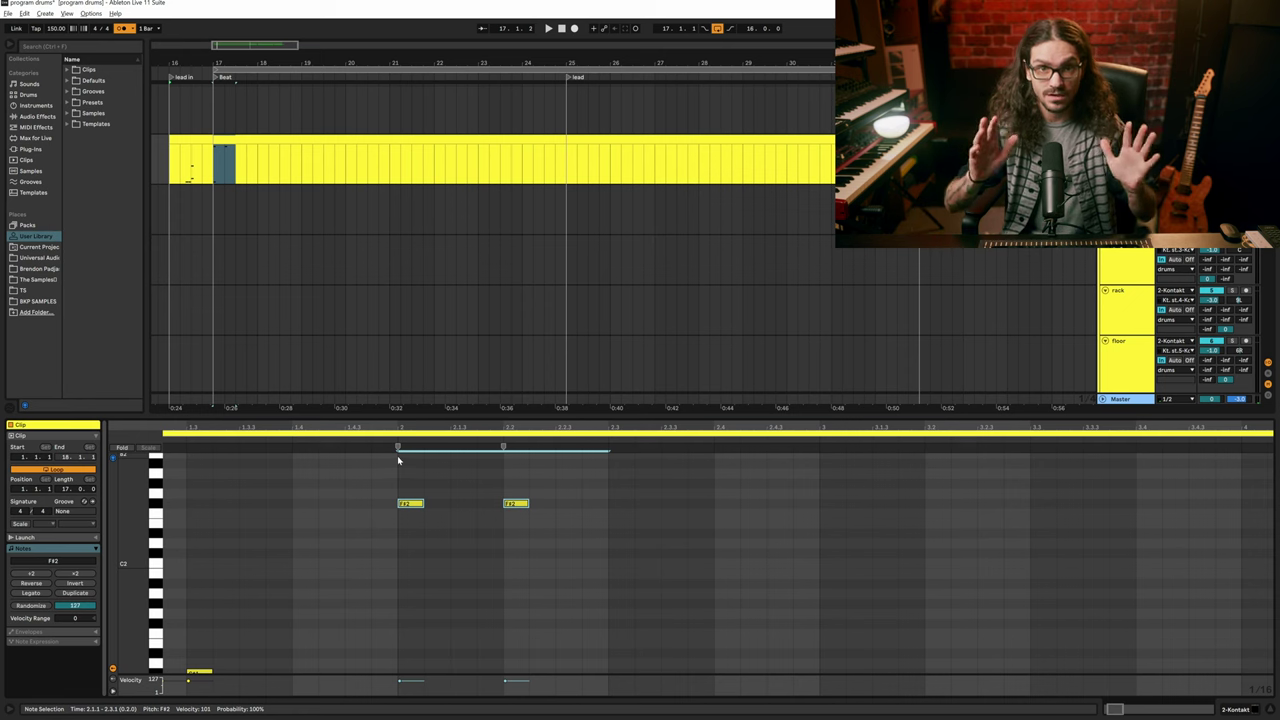
Step: Double the F#2 notes to four, then eight, undoing the extra sixteen-note copy
key("ctrl+d")
left_click_drag(398, 470, 818, 564)
key("ctrl+d")
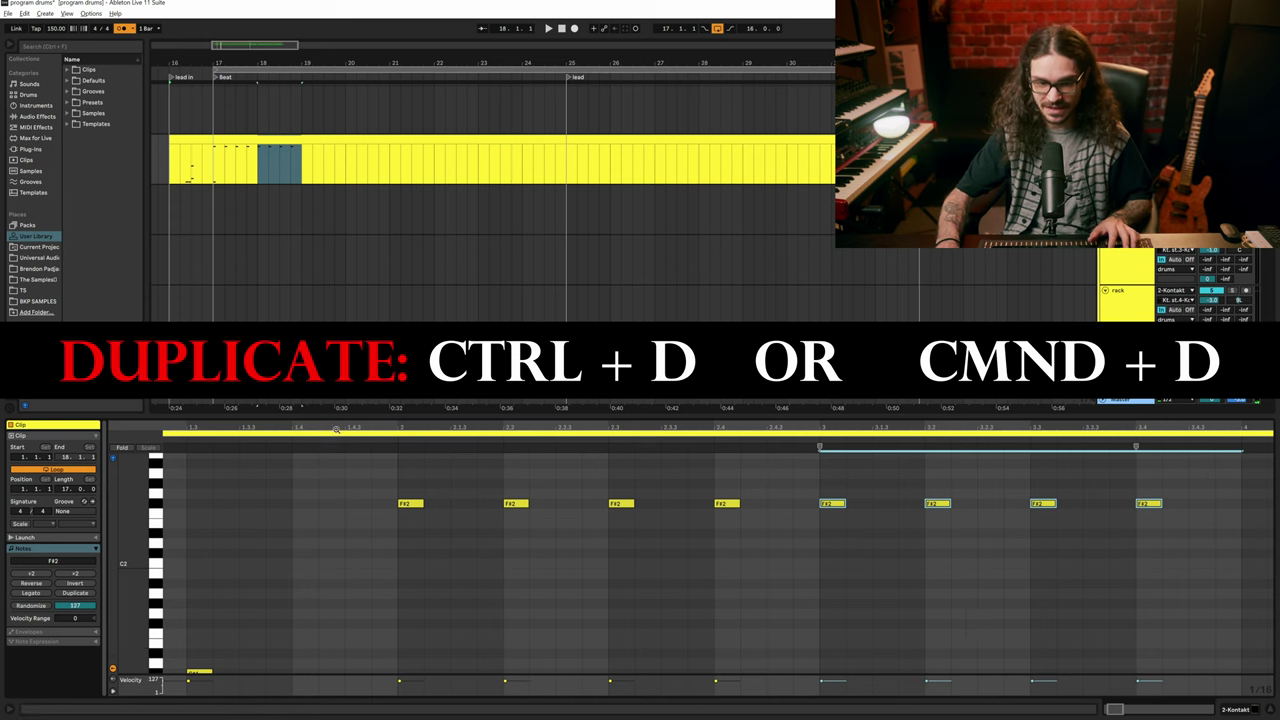
left_click_drag(403, 477, 648, 517)
mouse_move(1165, 535)
left_mouse_down()
mouse_move(1237, 534)
mouse_move(1154, 543)
left_mouse_up()
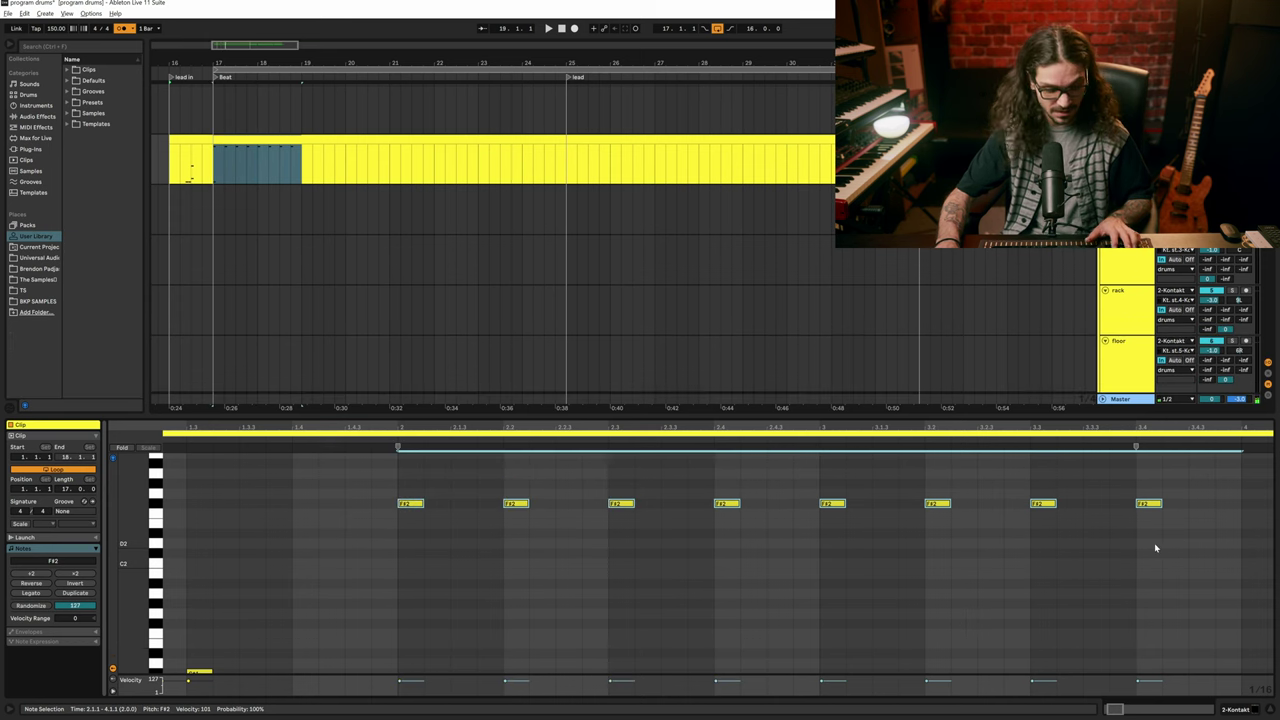
key("ctrl+d")
key("ctrl+z")
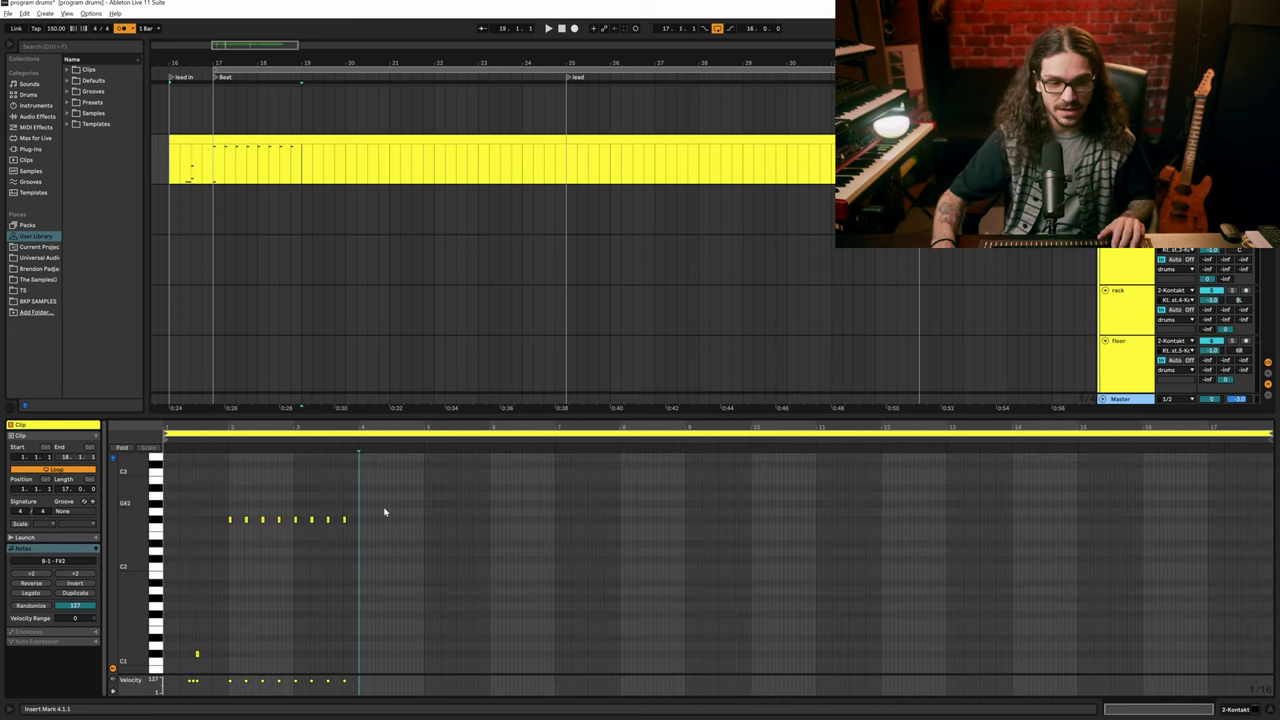
key("ctrl+z")
key("ctrl+z")
key("ctrl+z")
key("ctrl+z")
key("ctrl+z")
key("ctrl+z")
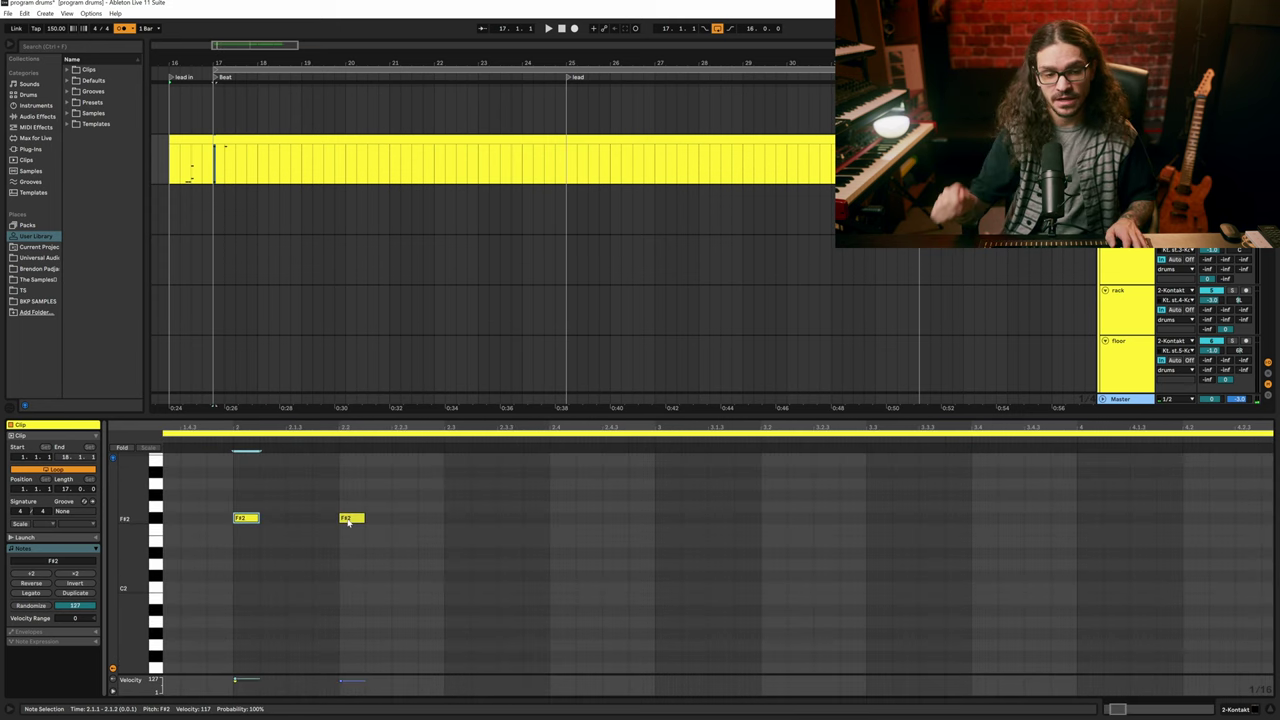
Step: Copy the two F#2 notes, vary the third and fourth velocities, and repeat the four-note pattern three times
left_click_drag(443, 491, 257, 570)
key("ctrl+d")
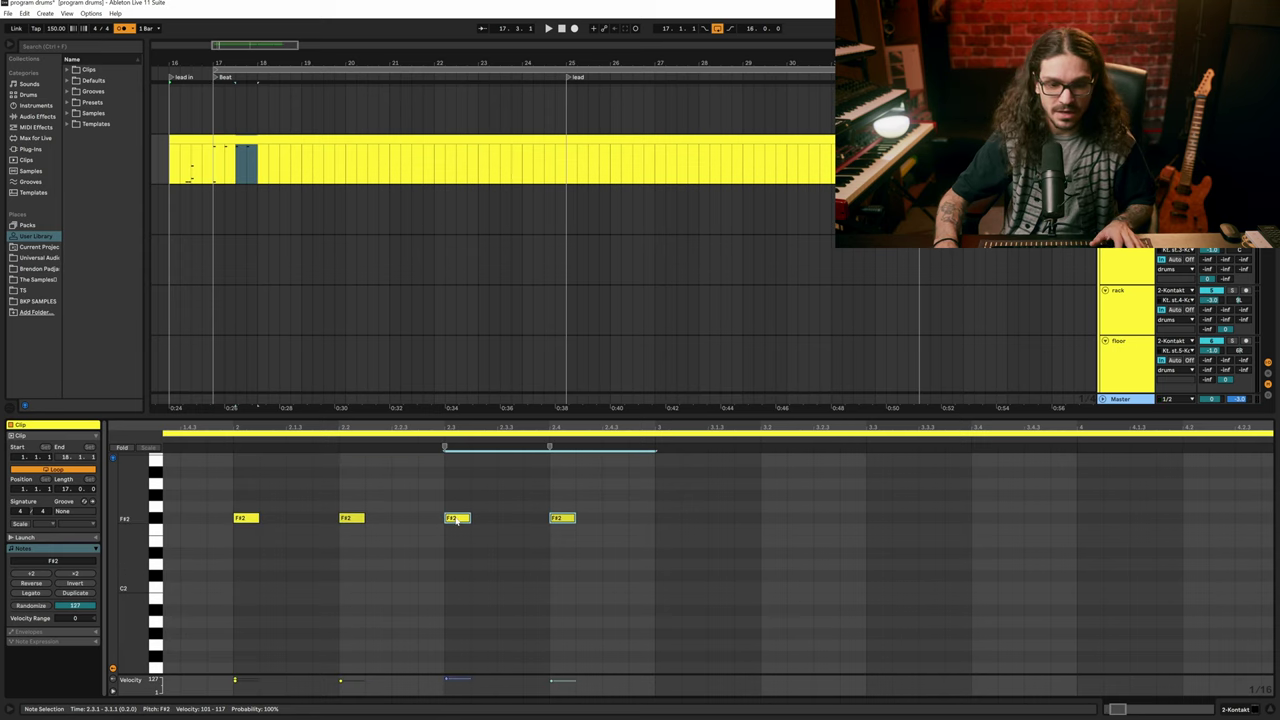
left_click(457, 519)
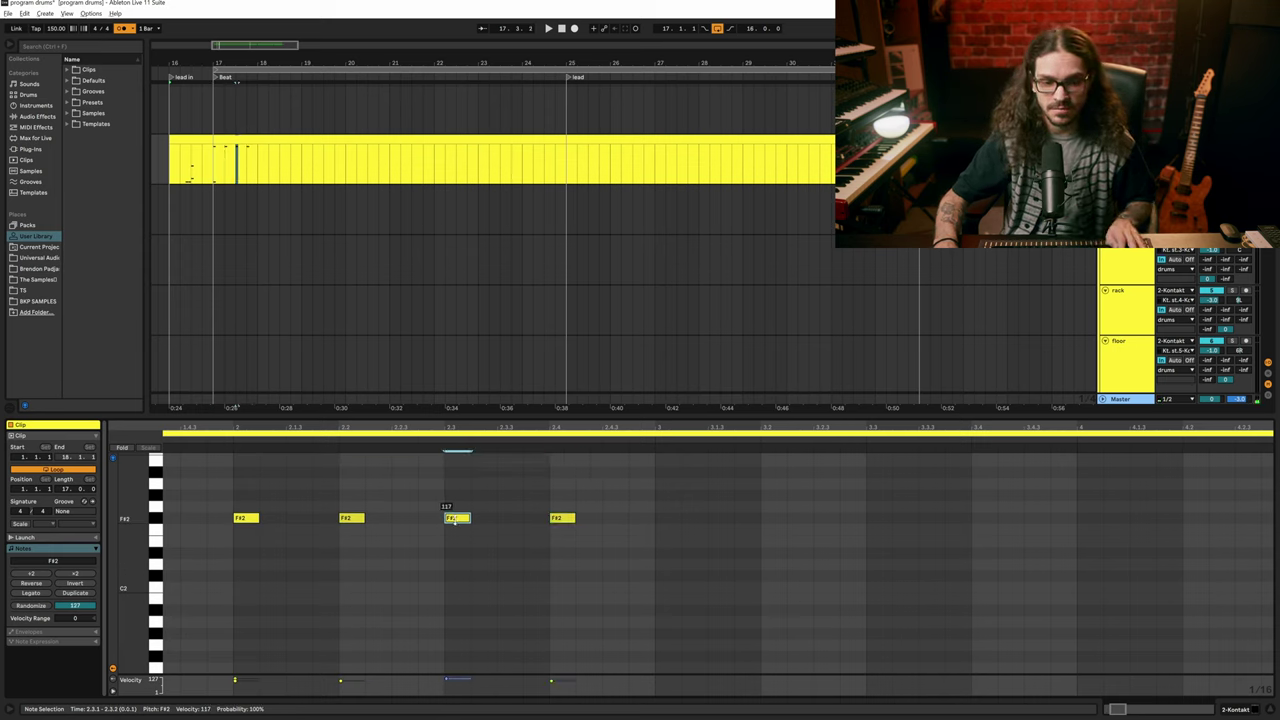
left_click(557, 517)
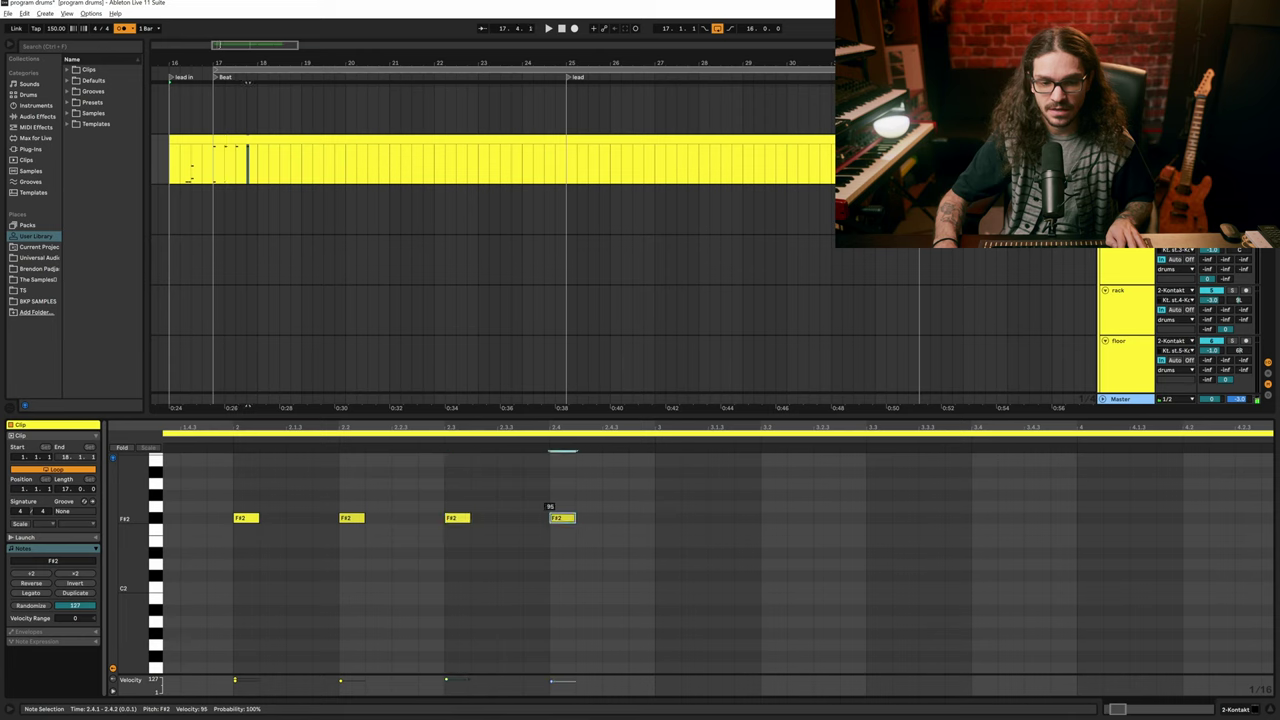
left_click_drag(252, 502, 656, 611)
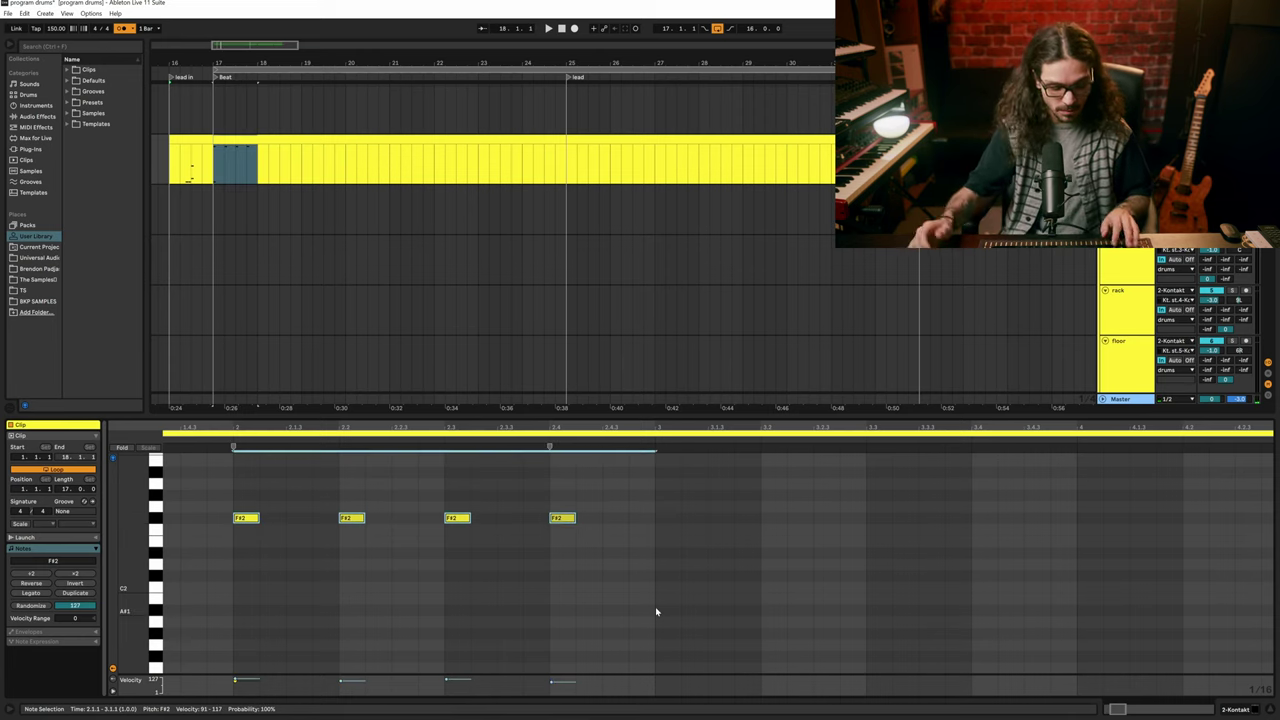
key("ctrl+d")
key("ctrl+d")
key("ctrl+d")
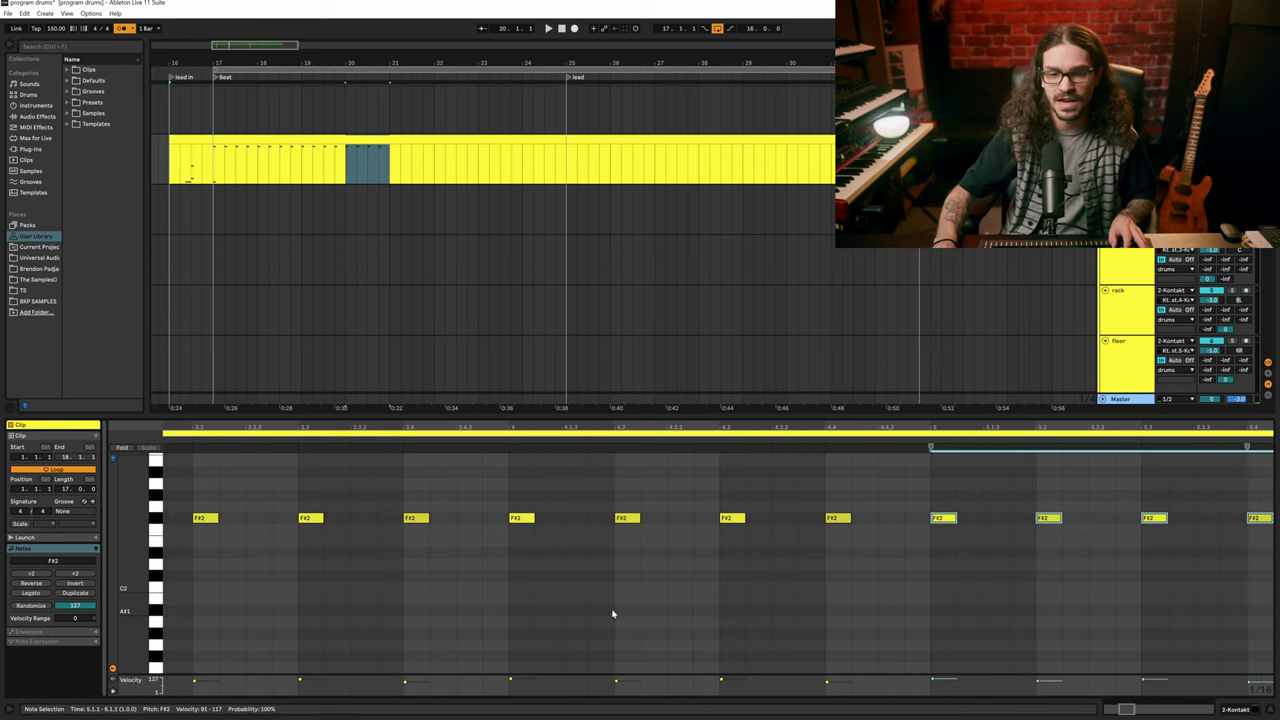
Step: Show the whole clip and play it from bar 17, then select the D0 note at 2.3
scroll(594, 609, "up", 2)
key("x")
key("space")
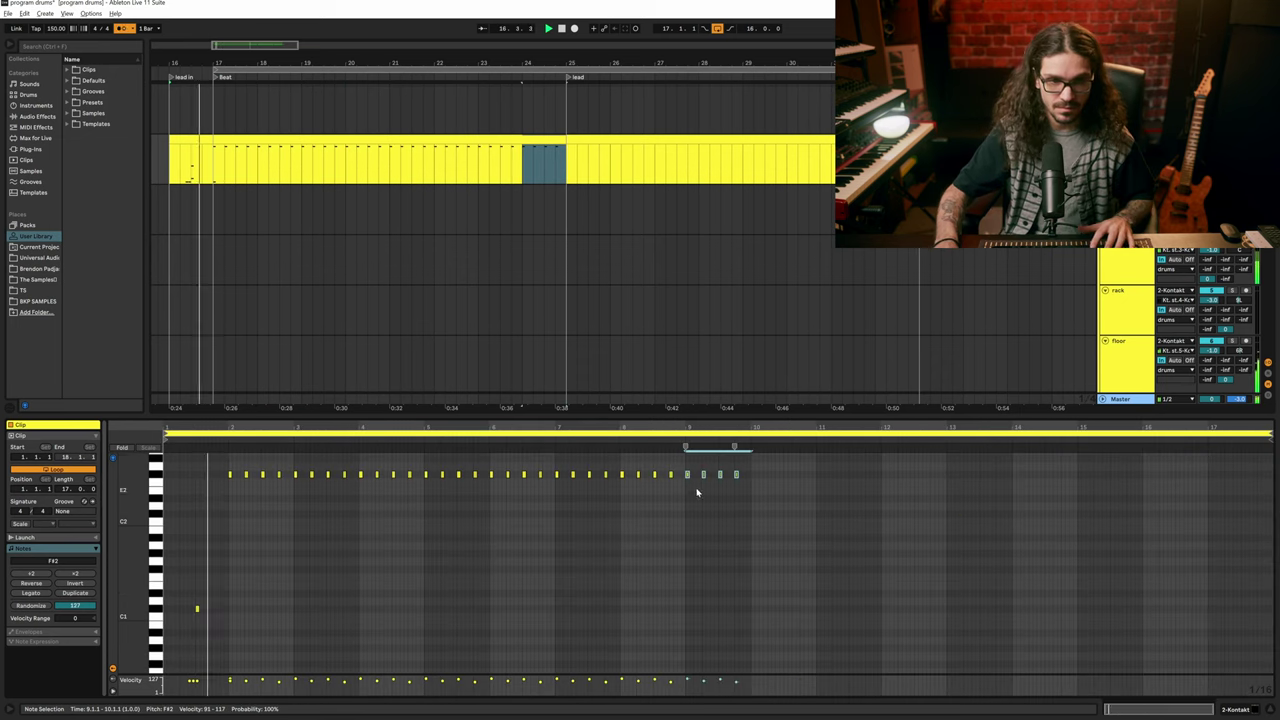
left_click(215, 180)
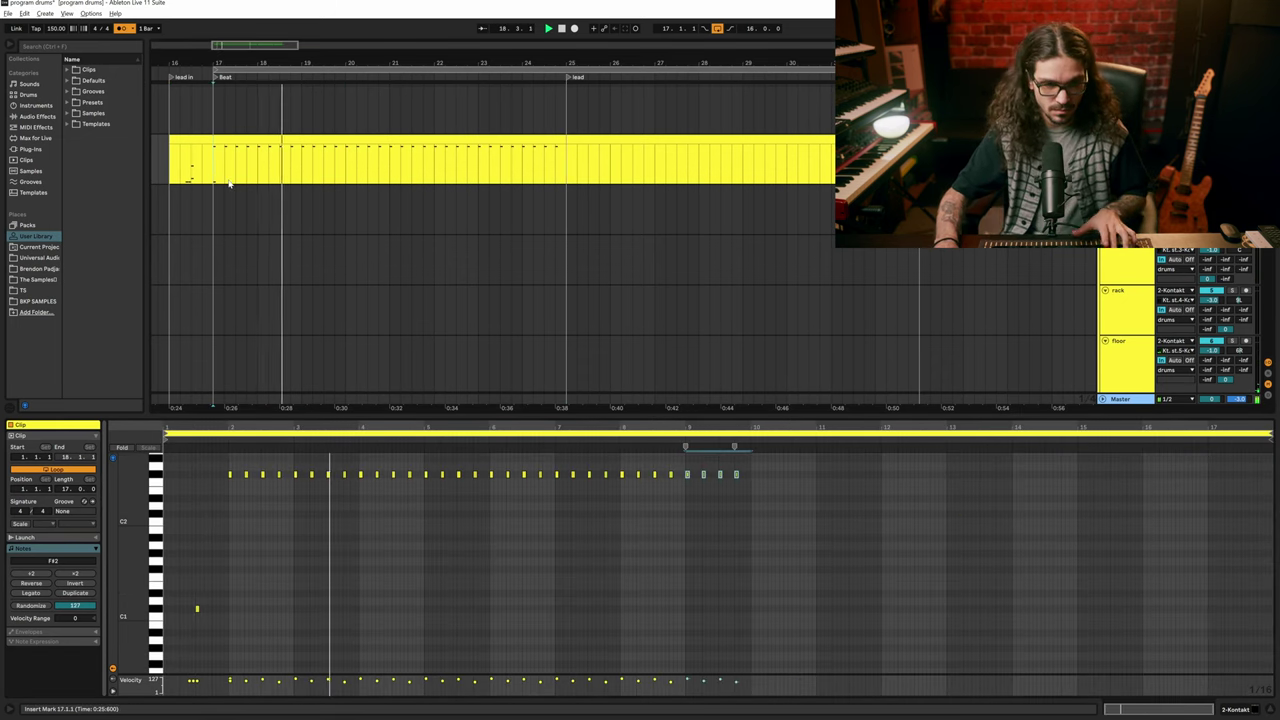
double_click(251, 183)
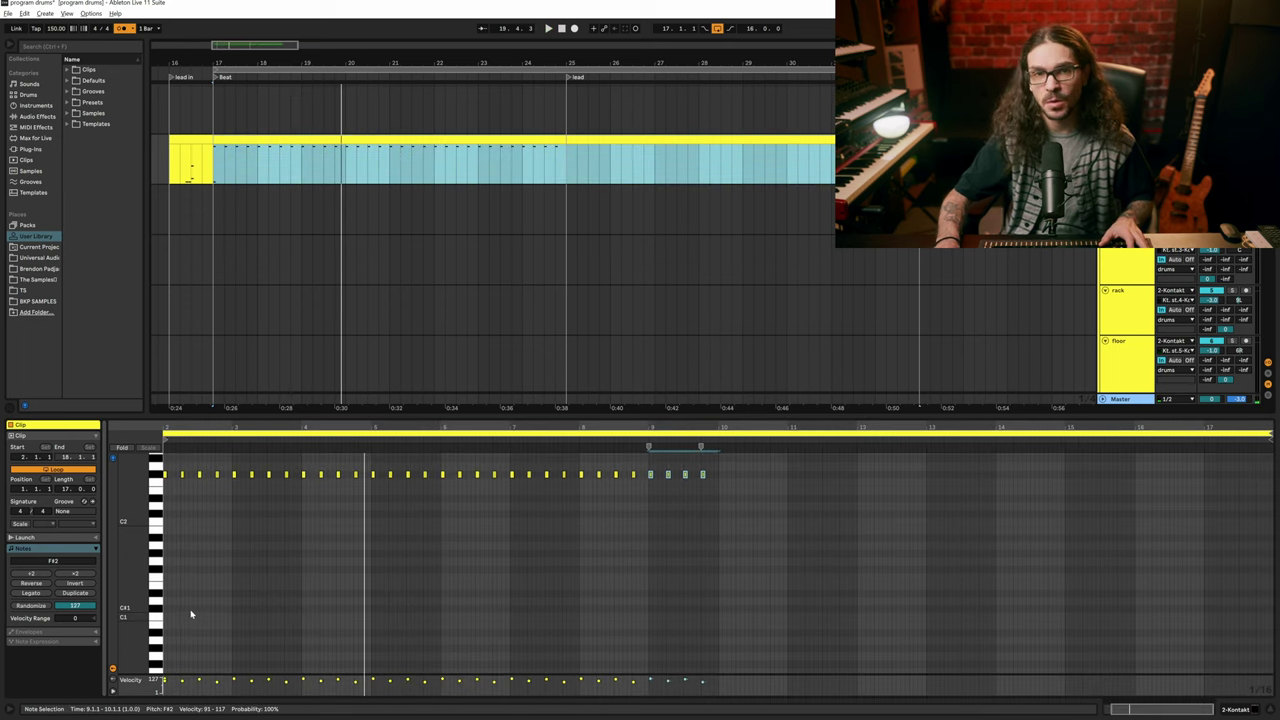
left_click(190, 612)
scroll(188, 609, "down", 2)
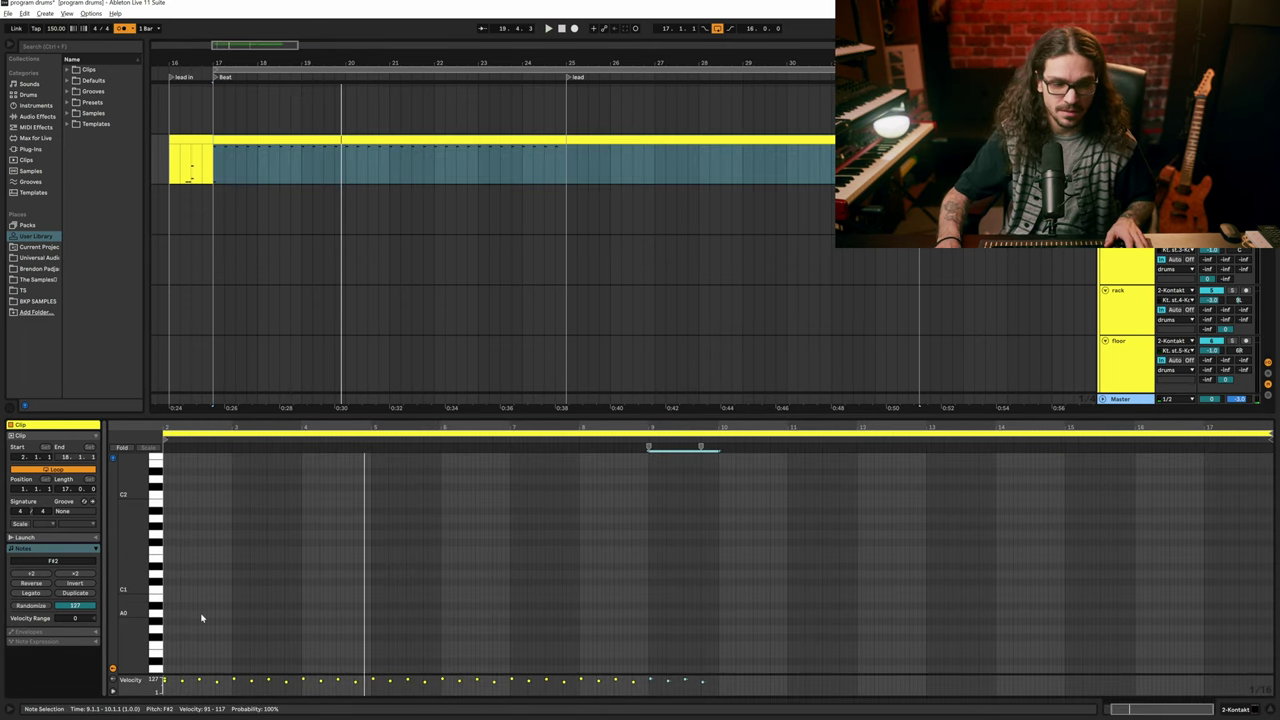
left_click(201, 667)
key("plus")
key("plus")
key("plus")
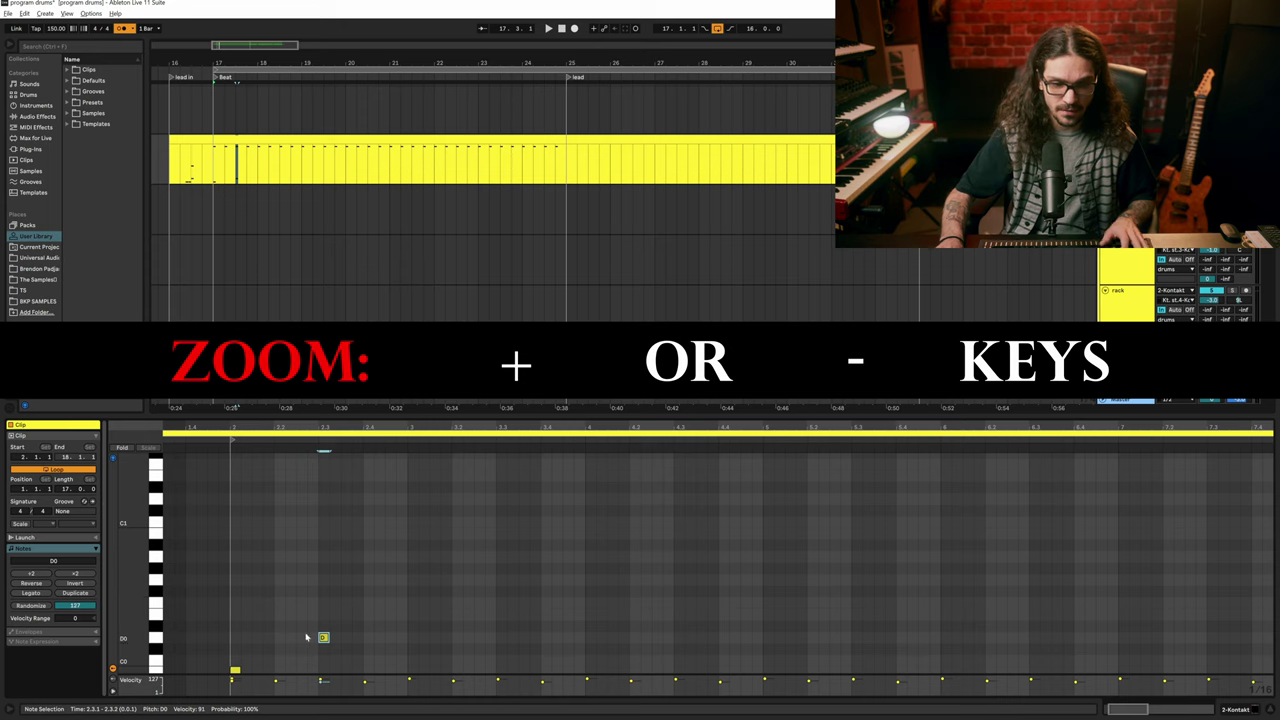
Step: Add a D0 note at 3.3 and duplicate the 2.3 and 3.3 D0 pair to the right
key("space")
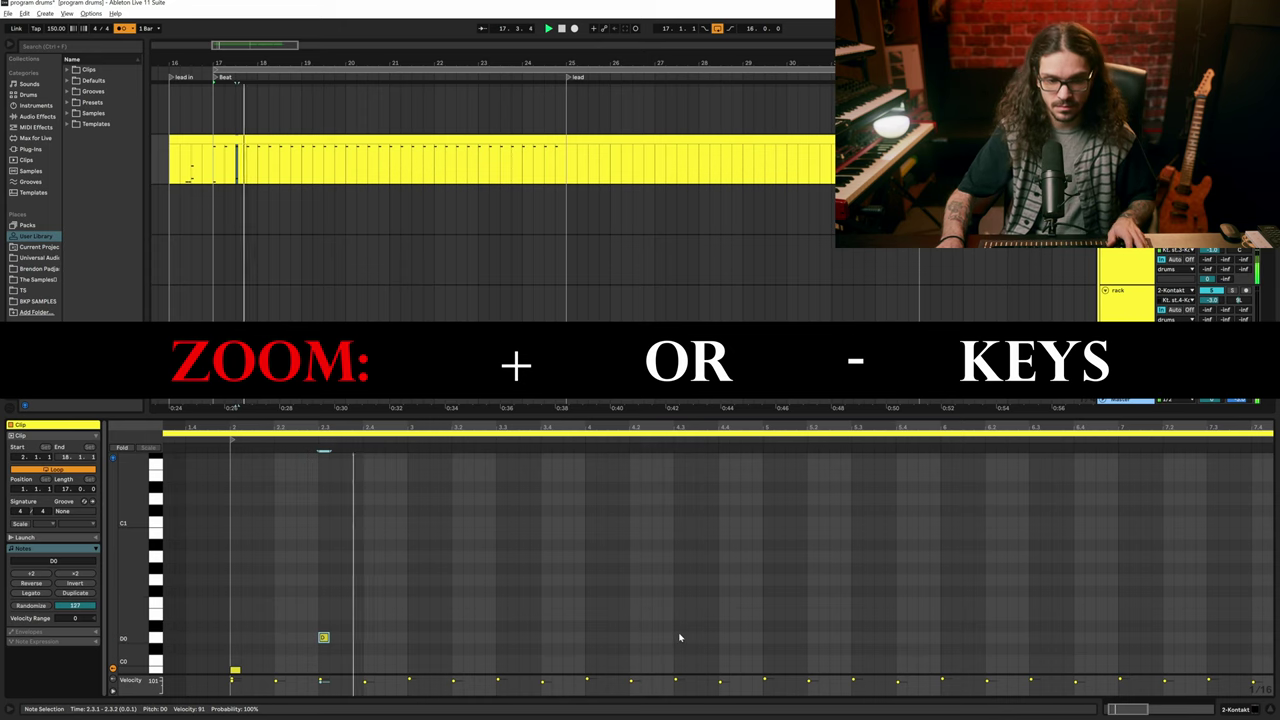
double_click(501, 637)
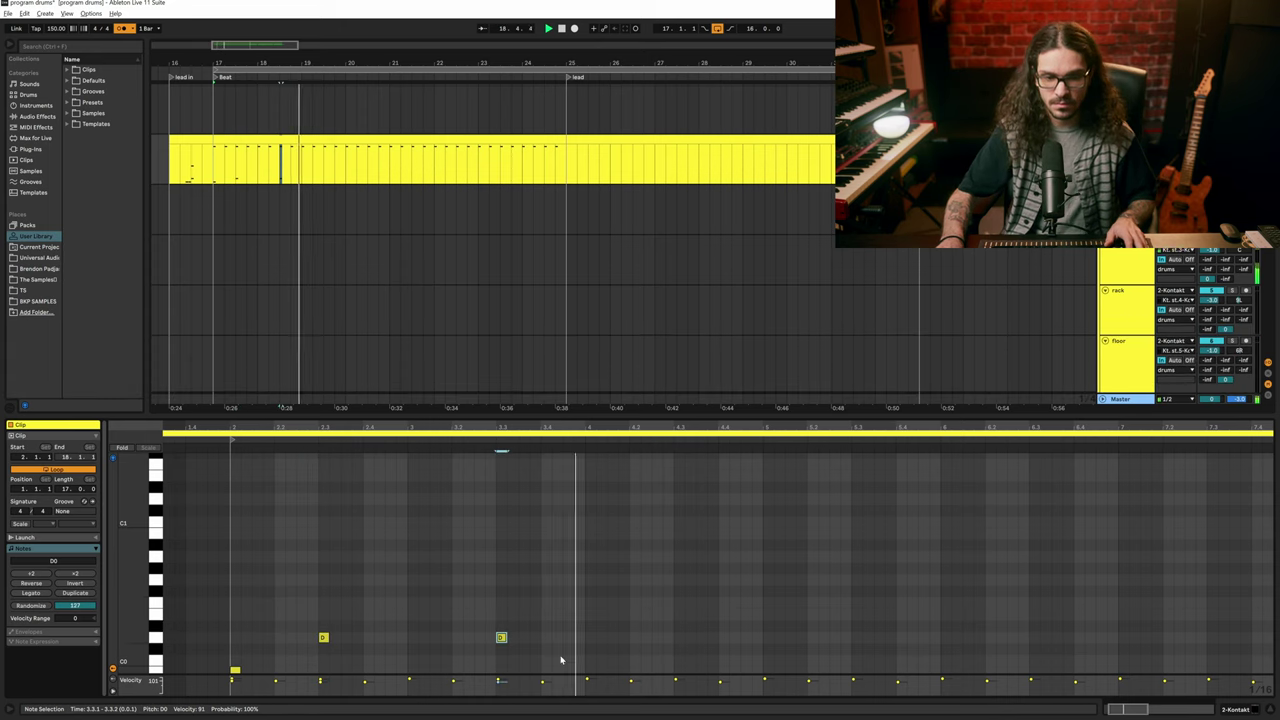
left_click(323, 637)
key("space")
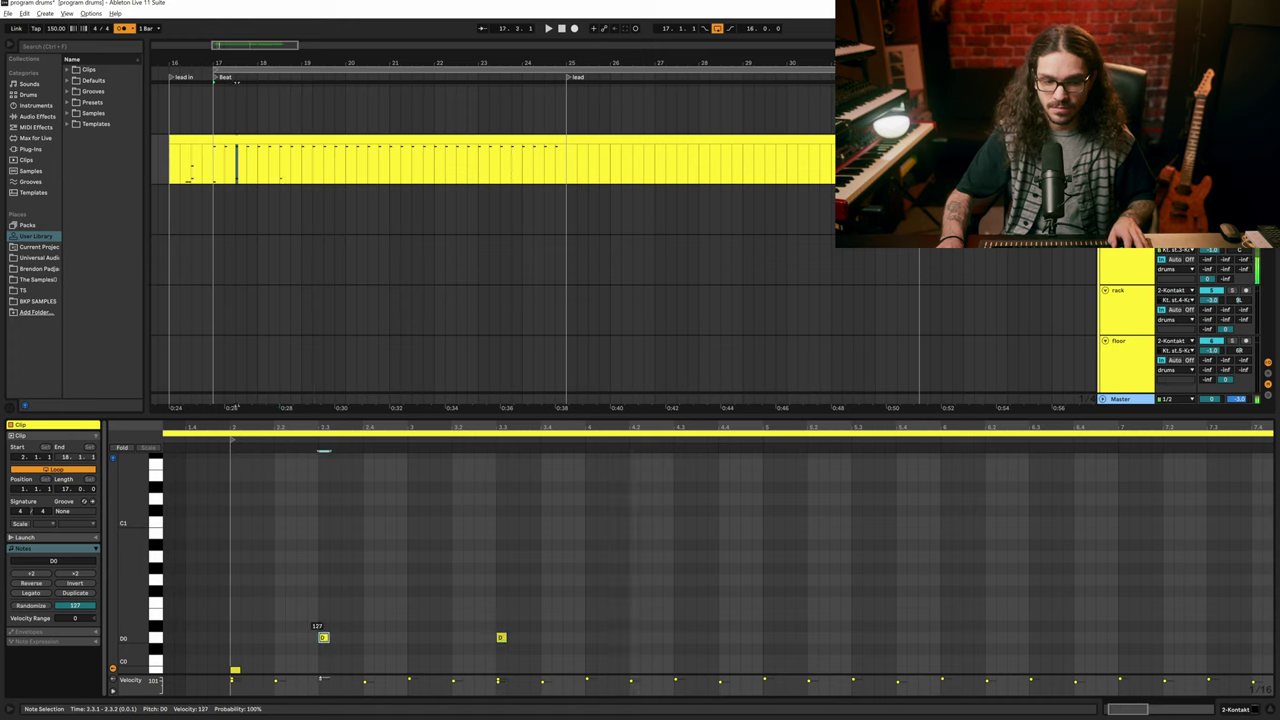
left_click(501, 637)
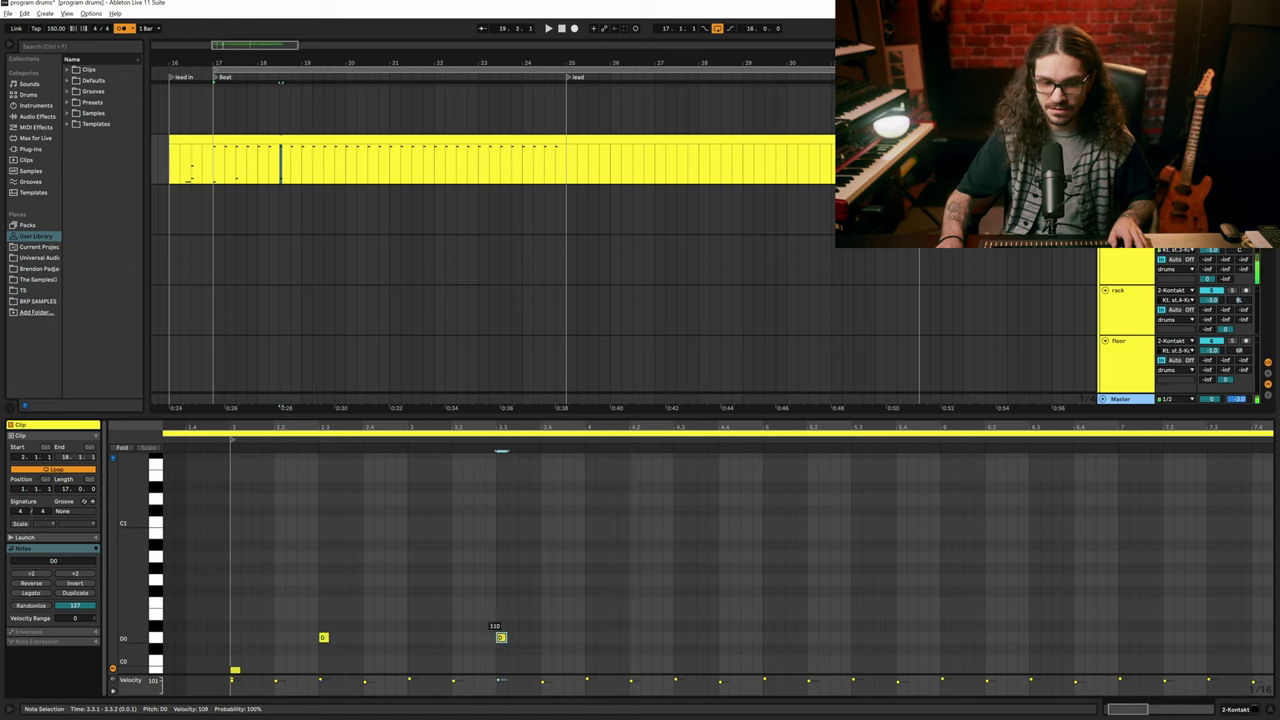
left_click(323, 637, "shift")
key("ctrl+d")
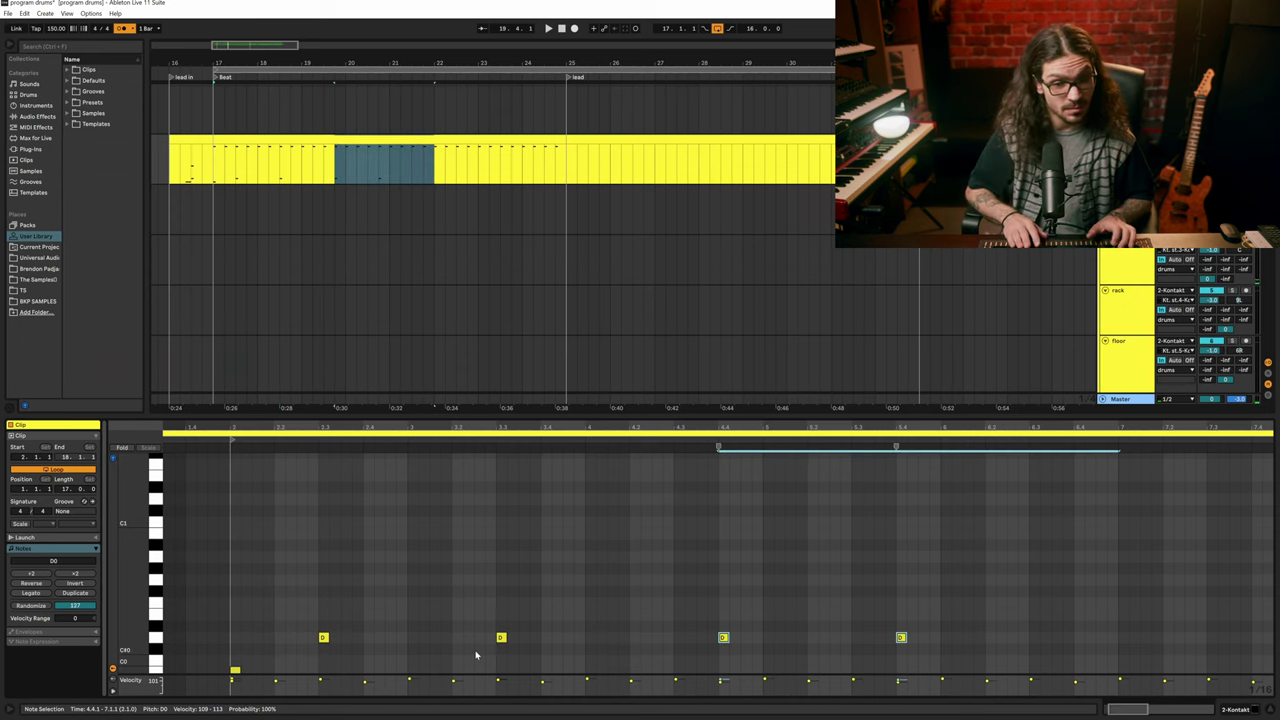
key("ctrl+z")
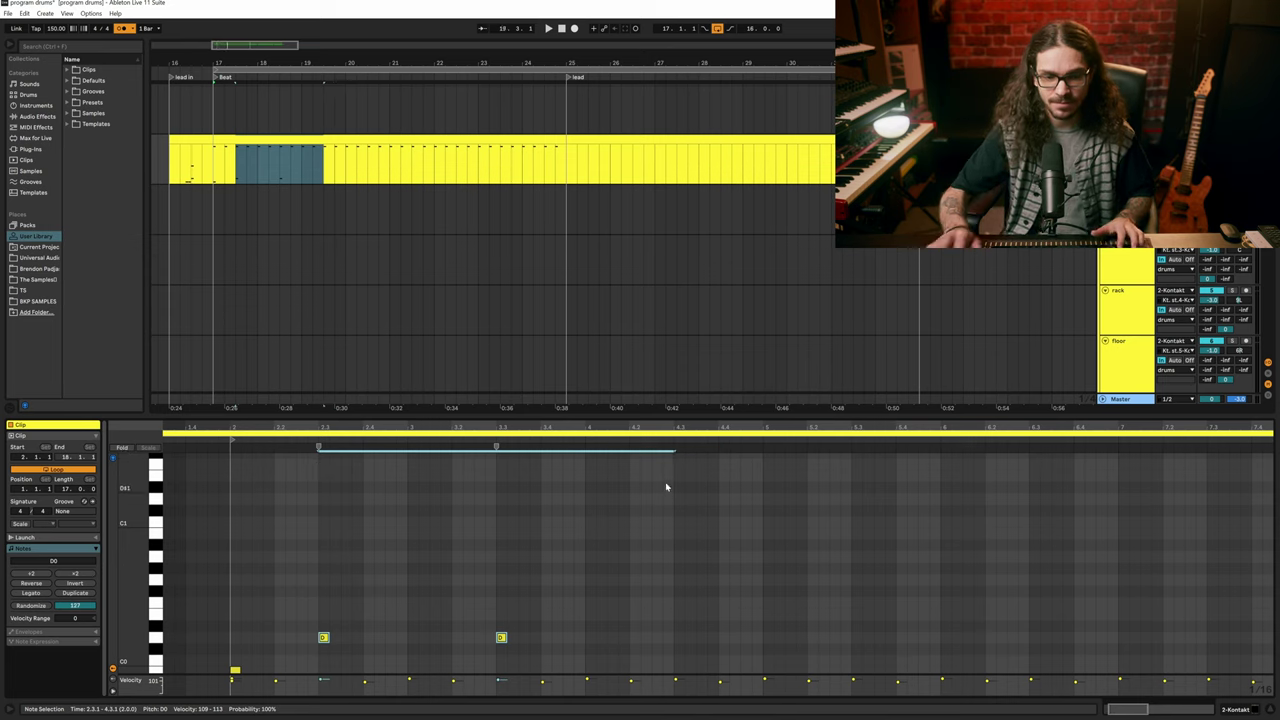
key("ctrl+d")
key("space")
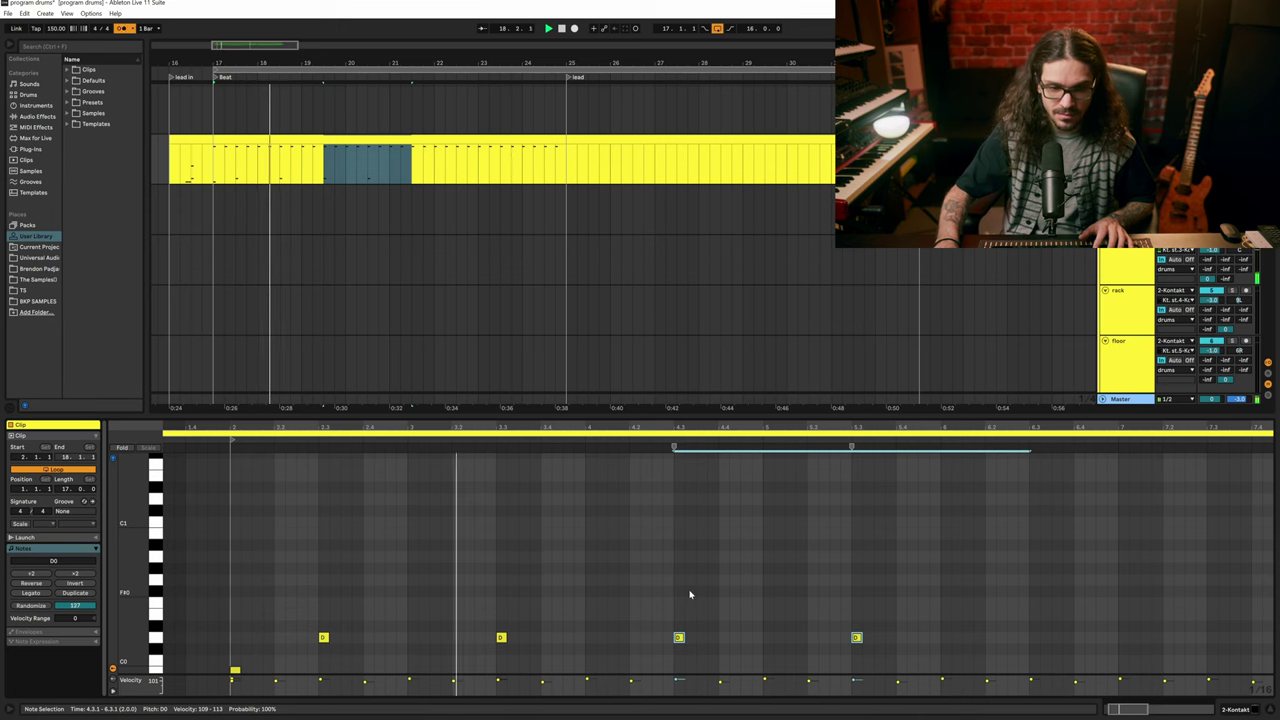
Step: Duplicate the four-bar pattern into bars 6–10 and play from the clip start
key("space")
key("ctrl+a")
key("ctrl+d")
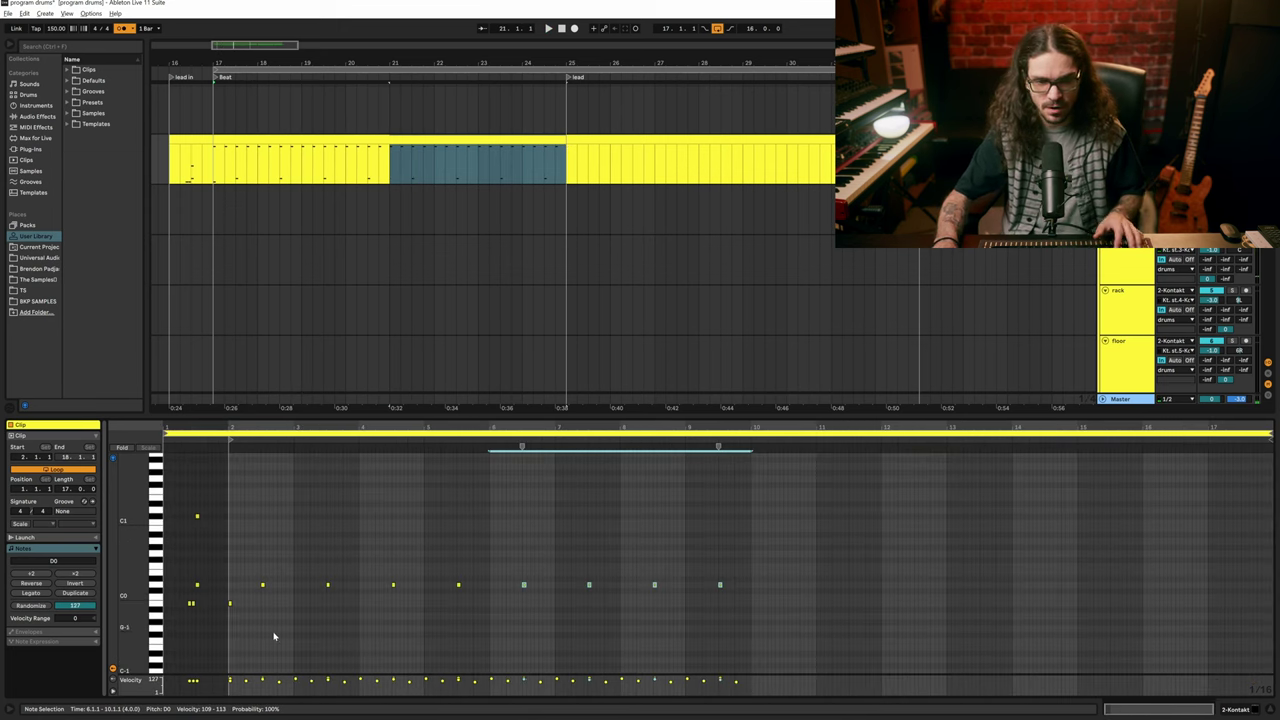
key("plus")
key("plus")
key("space")
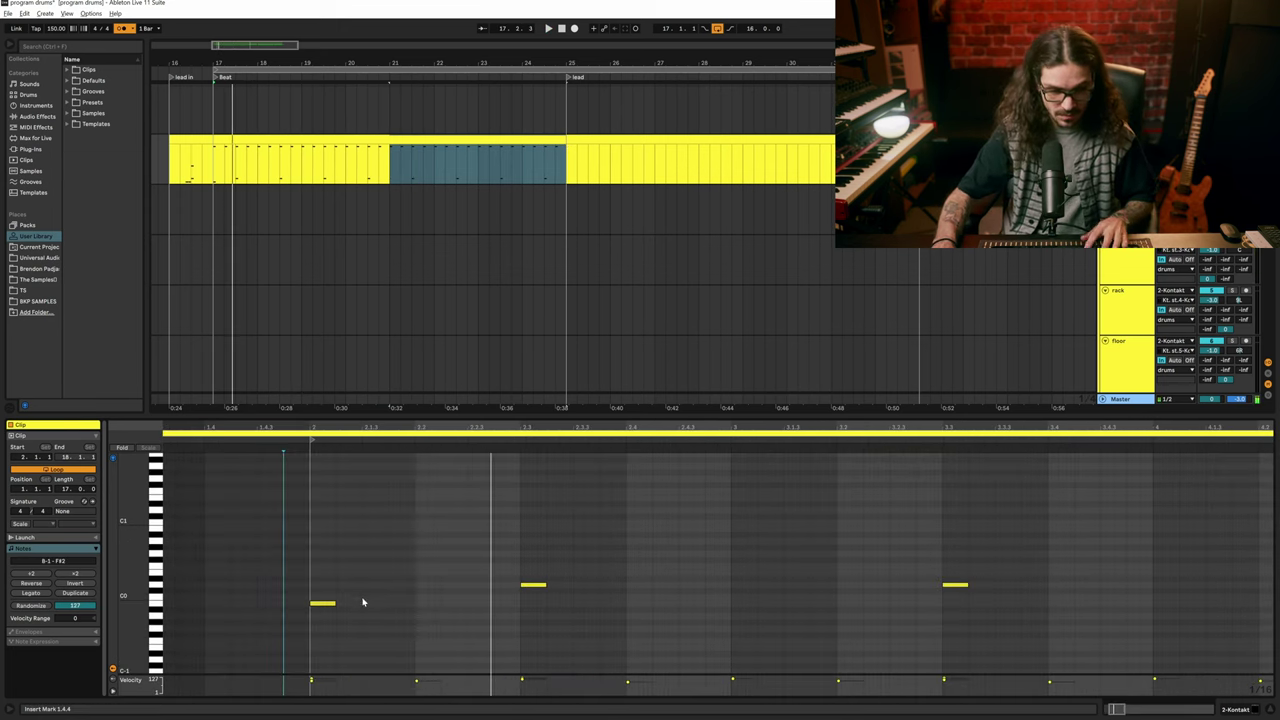
Step: Draw several B-1 kick notes across the opening bars, auditioning the rhythm
left_click_drag(349, 602, 372, 602)
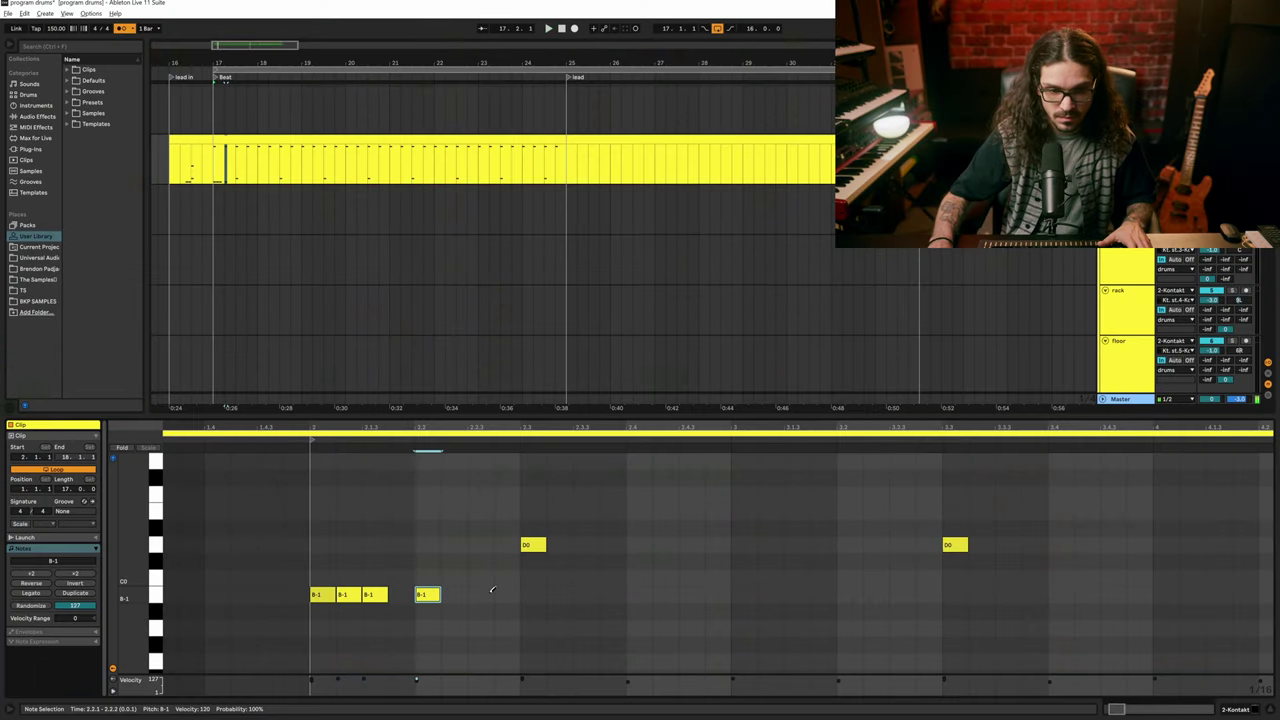
left_click(480, 595)
key("space")
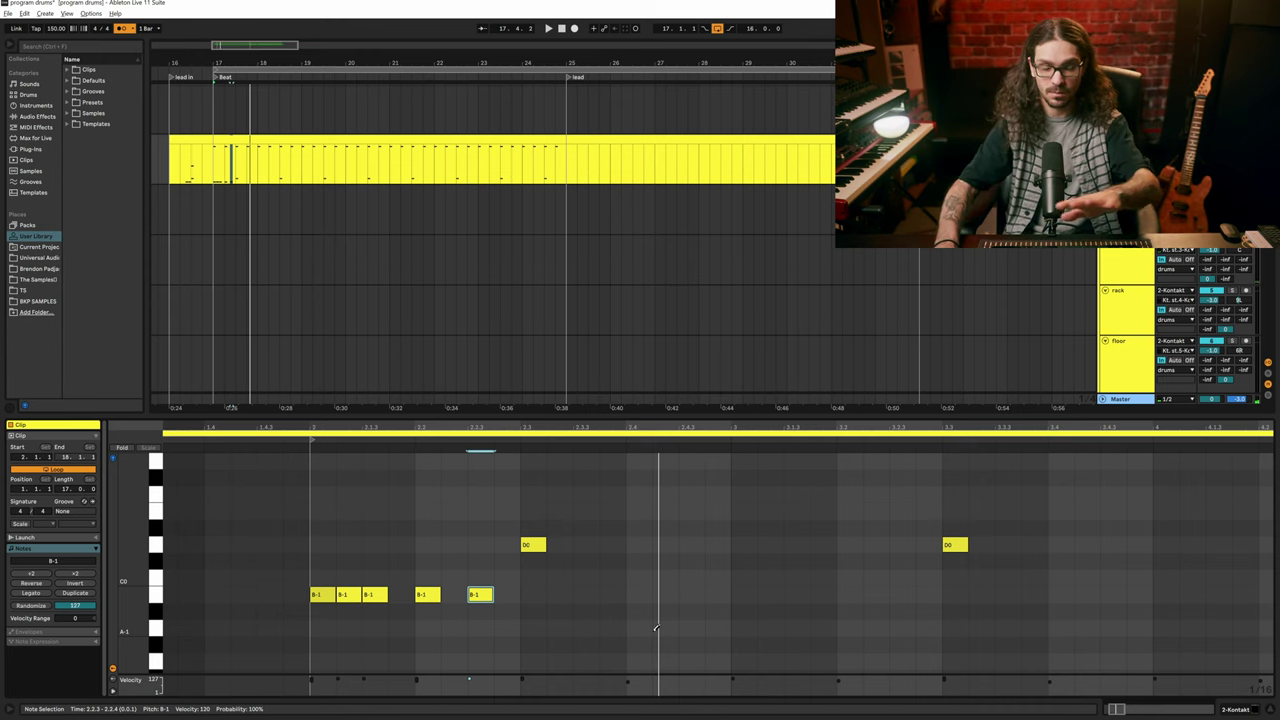
key("space")
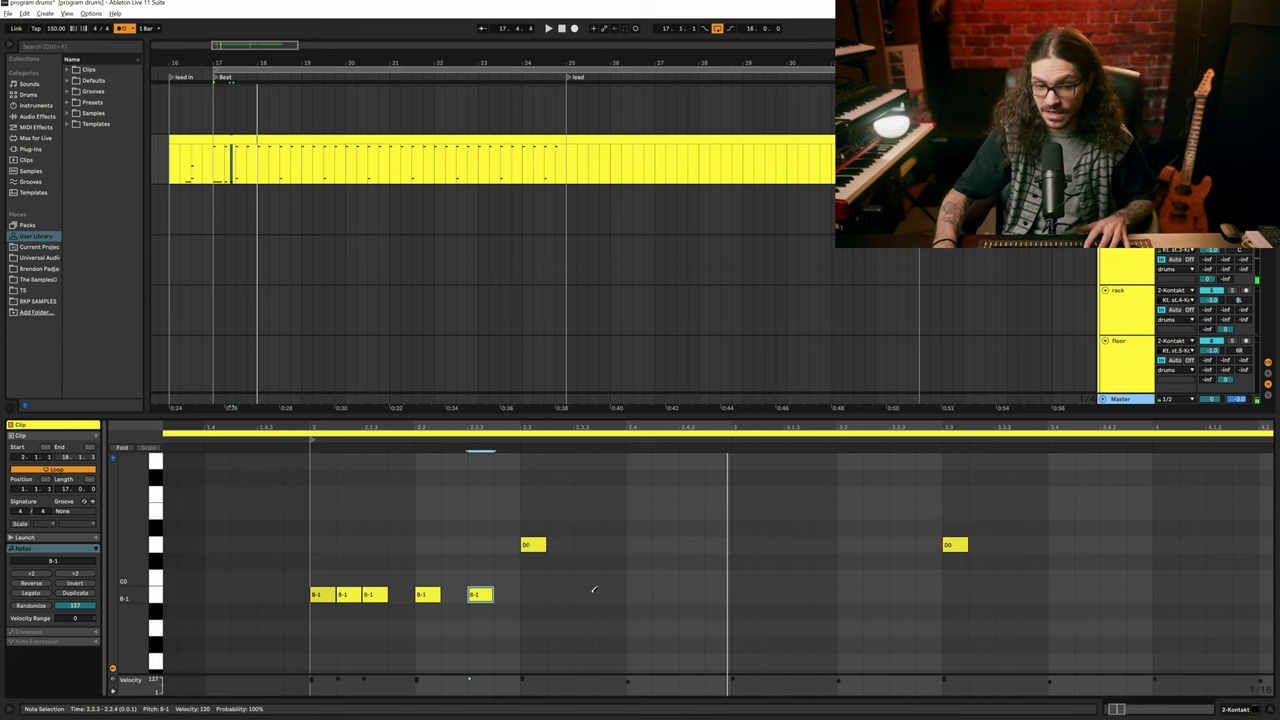
key("space")
left_click_drag(593, 592, 617, 592)
key("space")
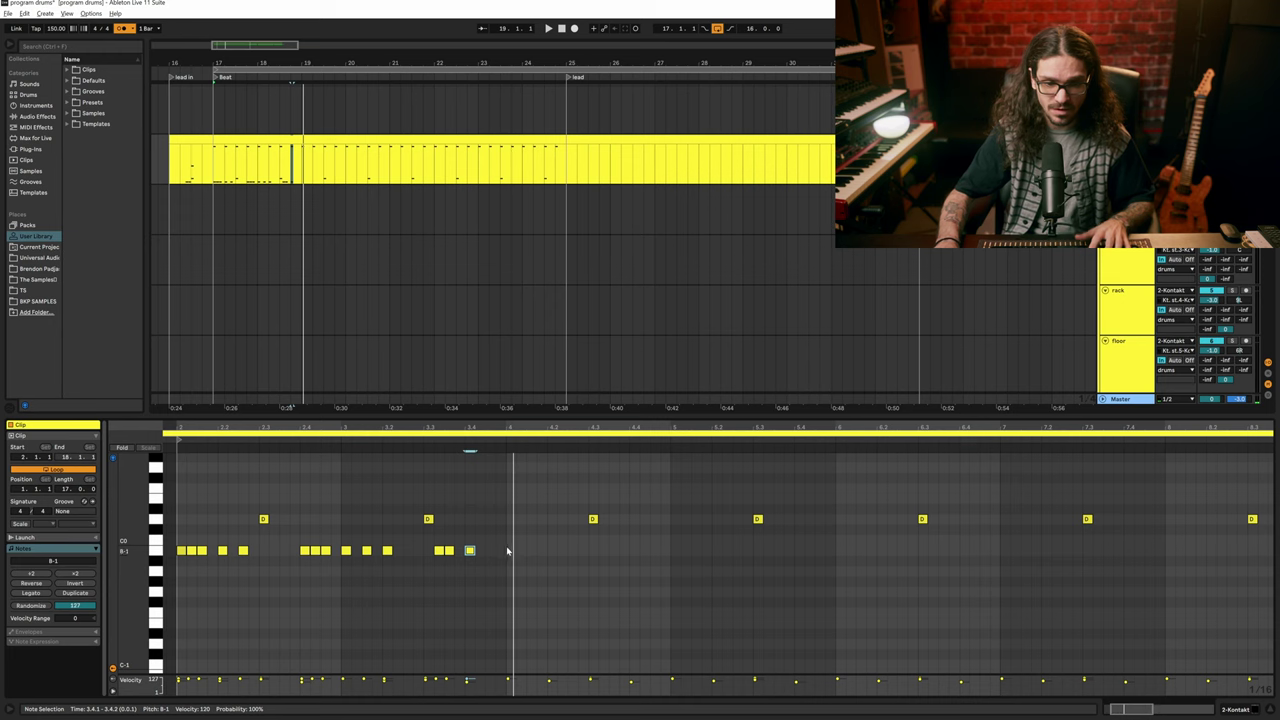
left_click_drag(507, 551, 170, 569)
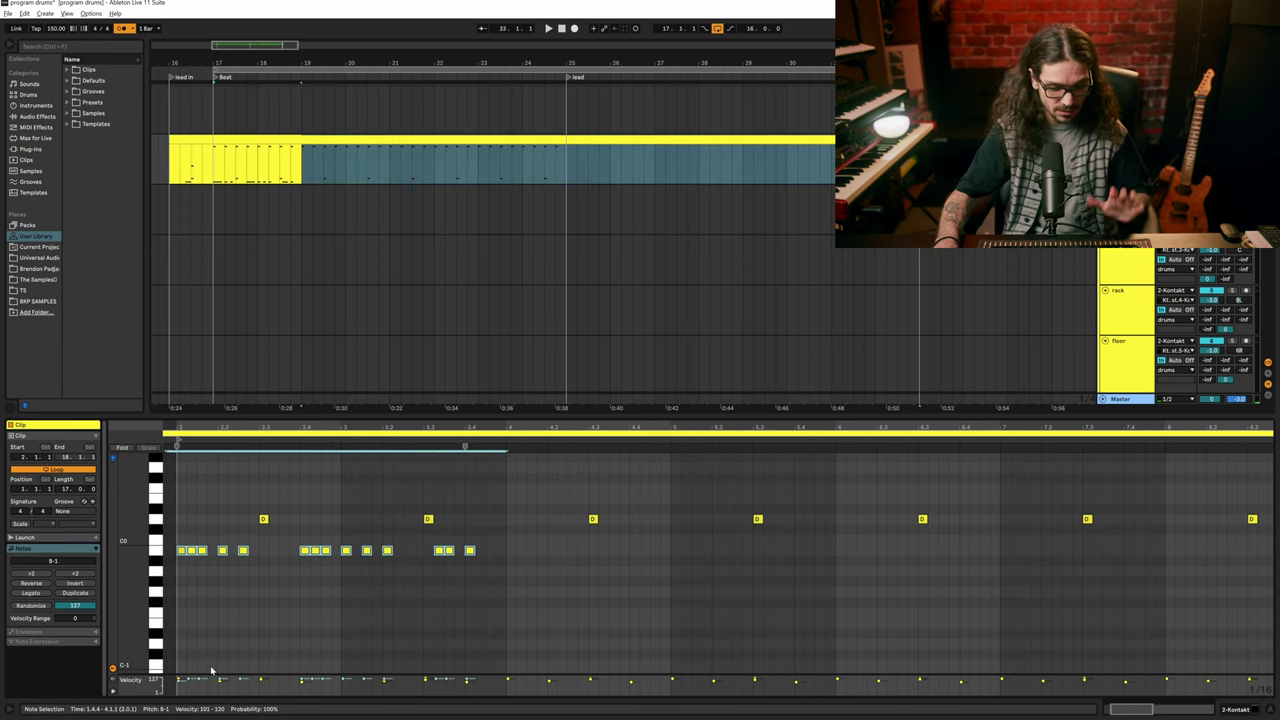
Step: Duplicate the selected B-1 kicks to the right and nudge the copy one sixteenth earlier
key("ctrl+d")
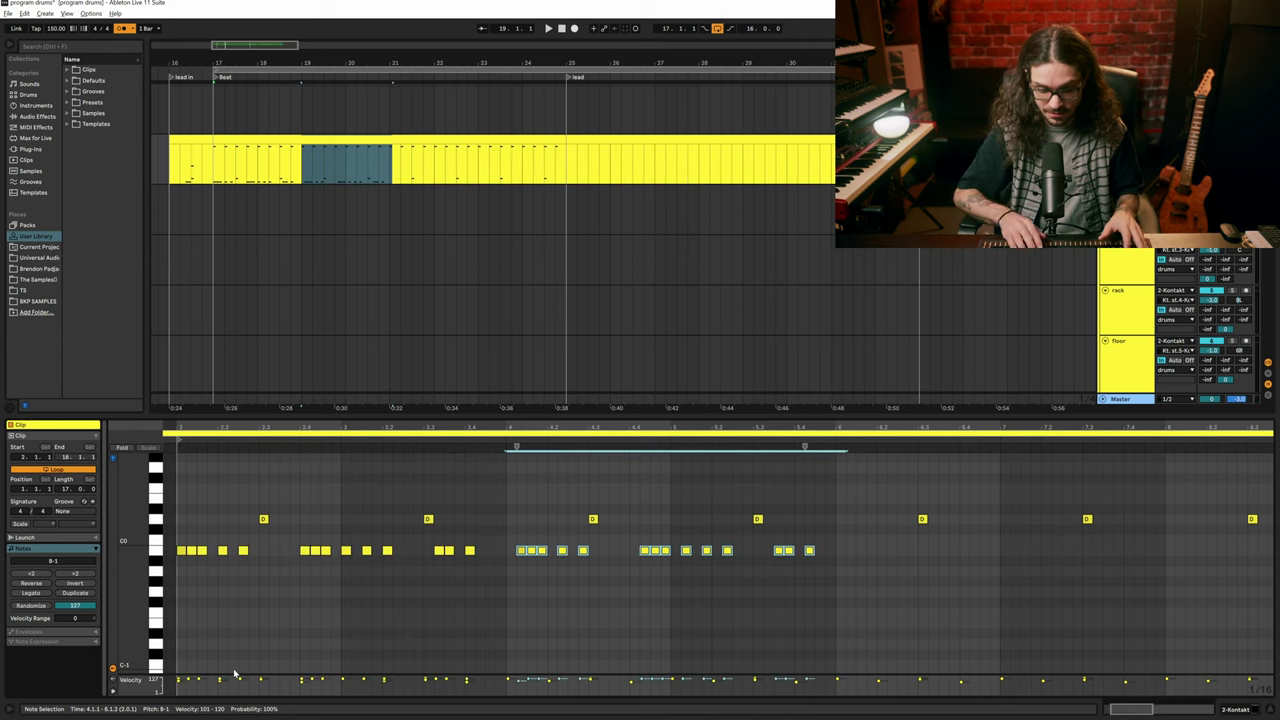
key("Left")
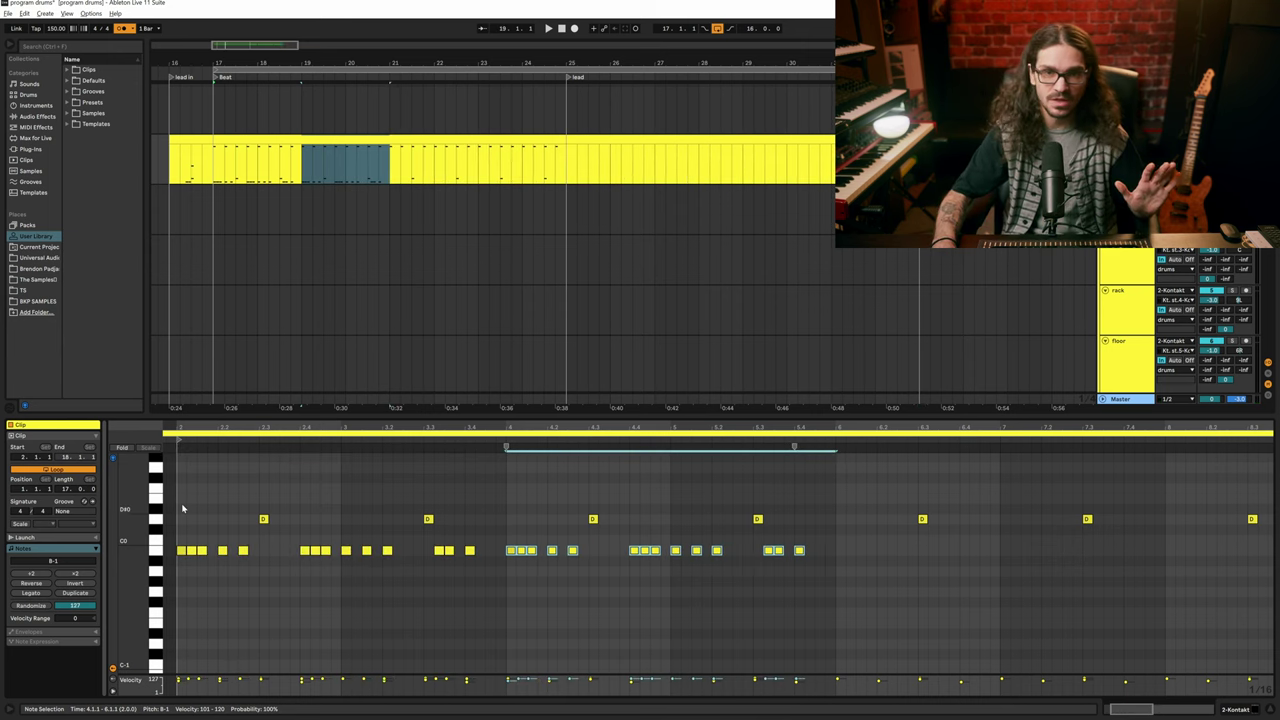
left_click(180, 504)
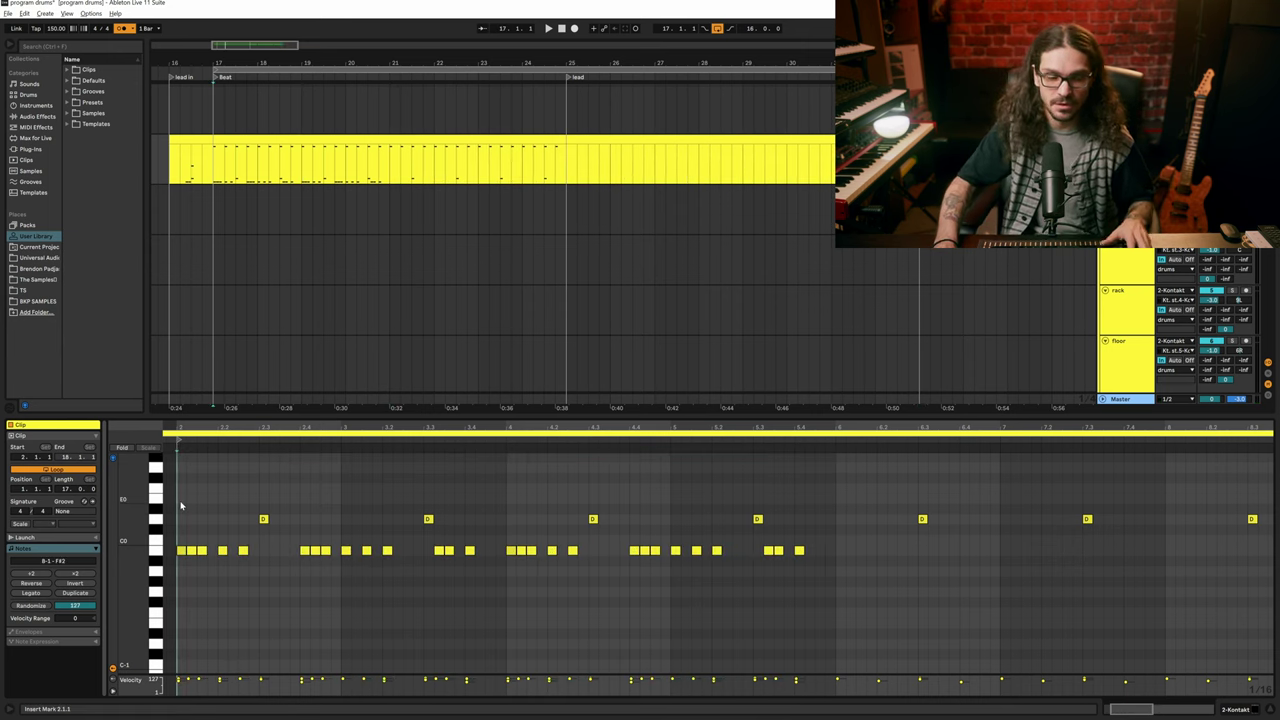
Step: Play the clip from 2.1.1, then select the last kick notes and audition the phrase ending
key("space")
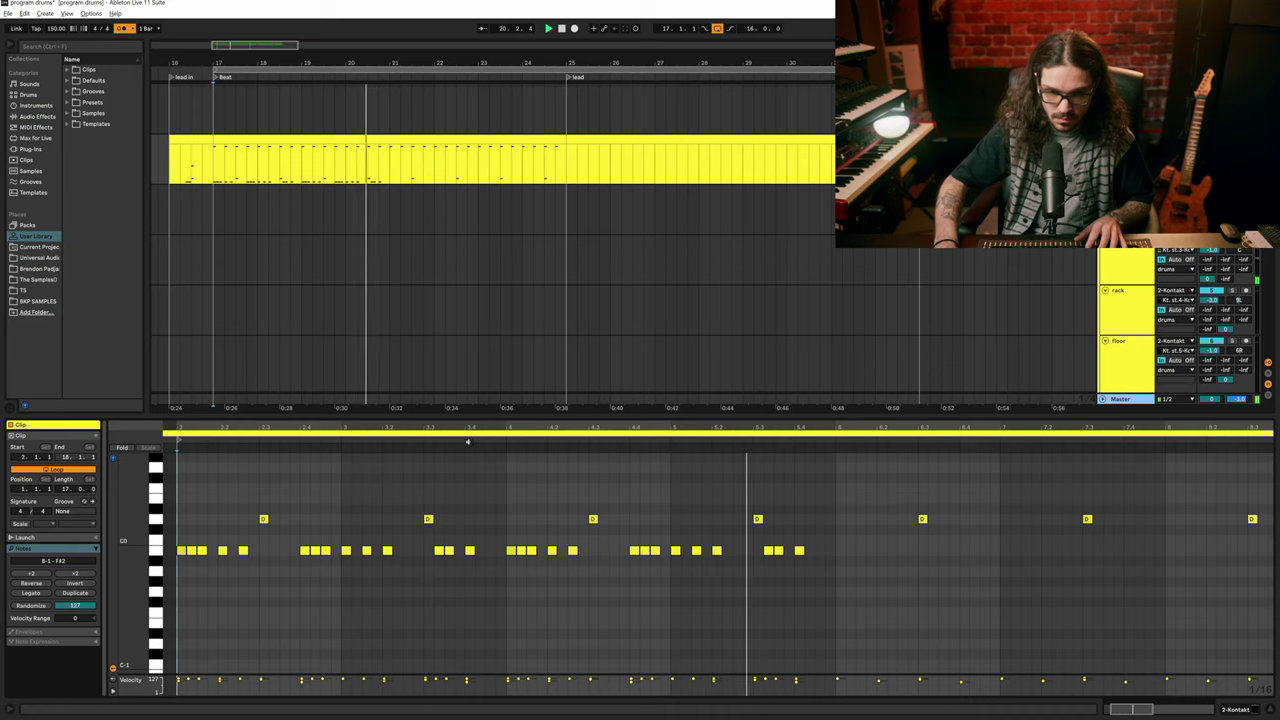
key("space")
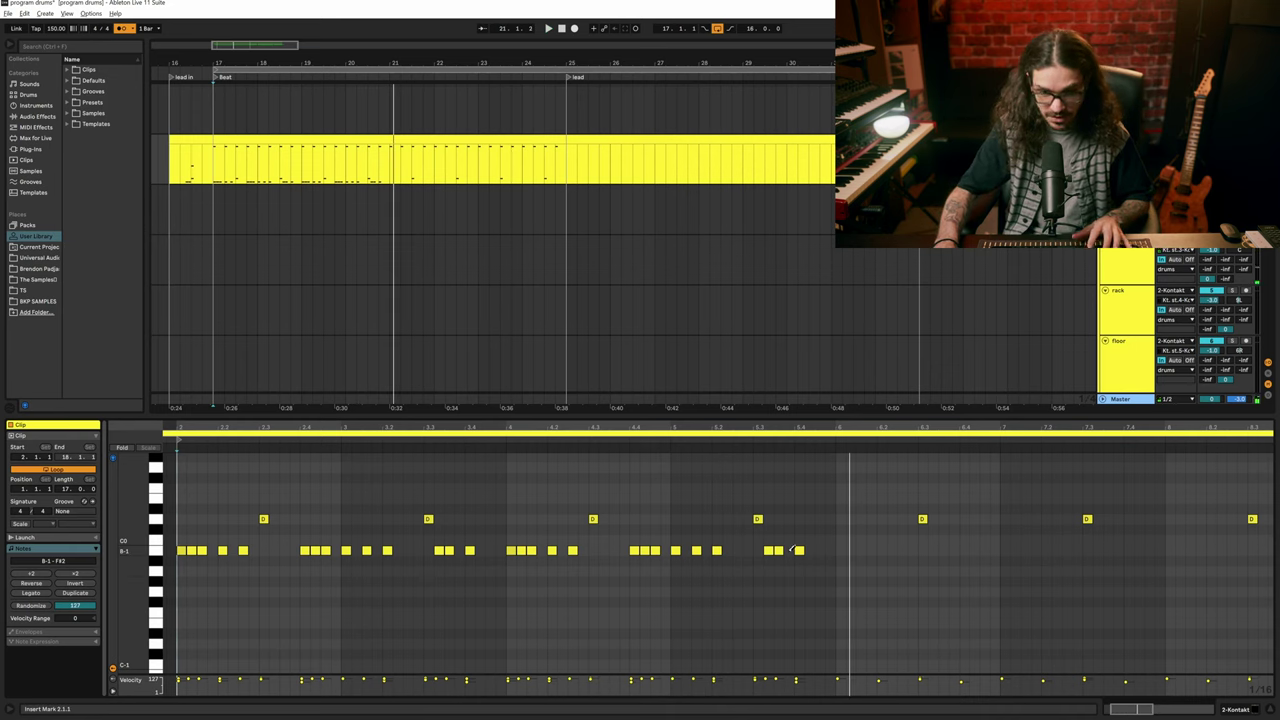
left_click_drag(791, 548, 834, 541)
key("space")
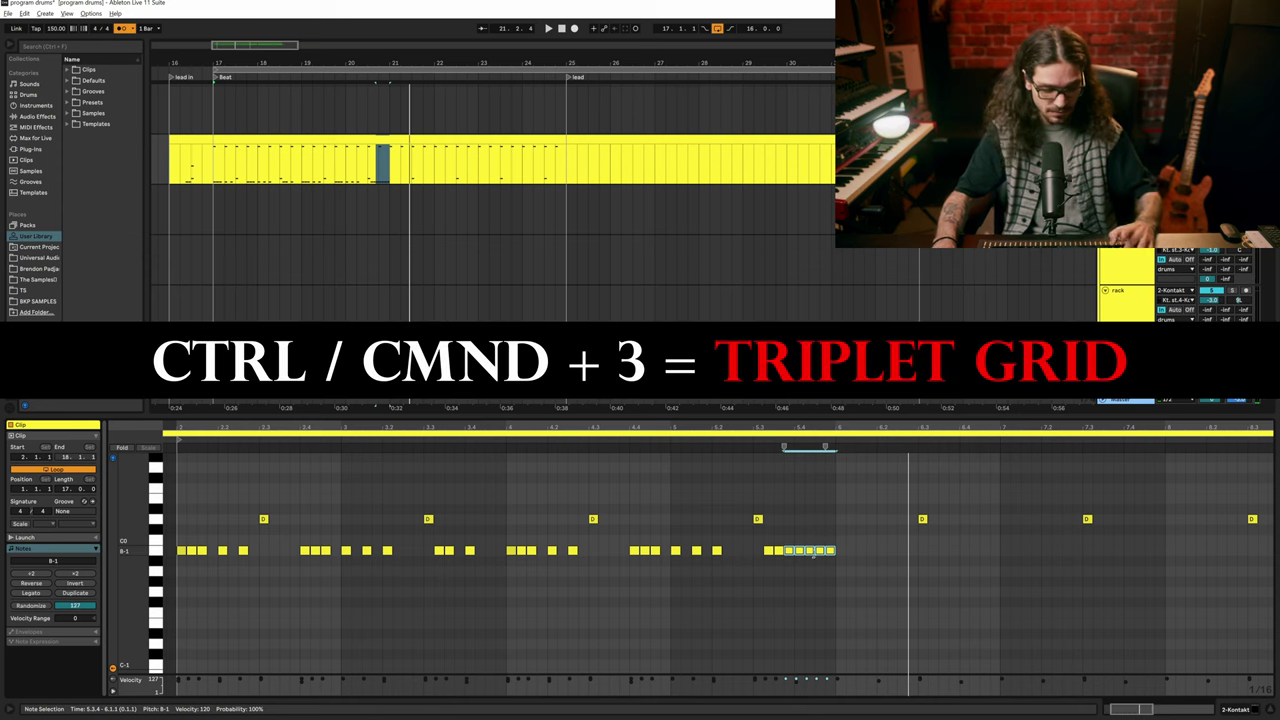
Step: Switch the piano roll grid to triplets (Ctrl+3) and audition the kicks from bar 6
key("ctrl+3")
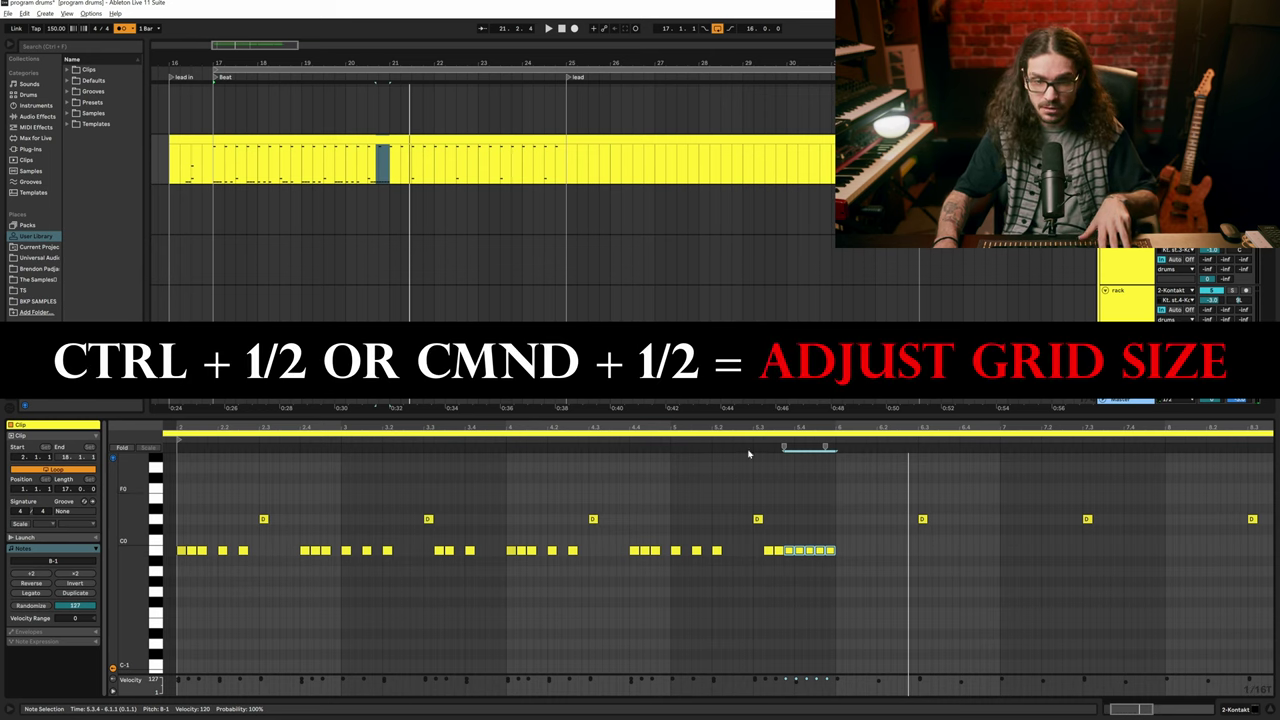
left_click(832, 610)
key("space")
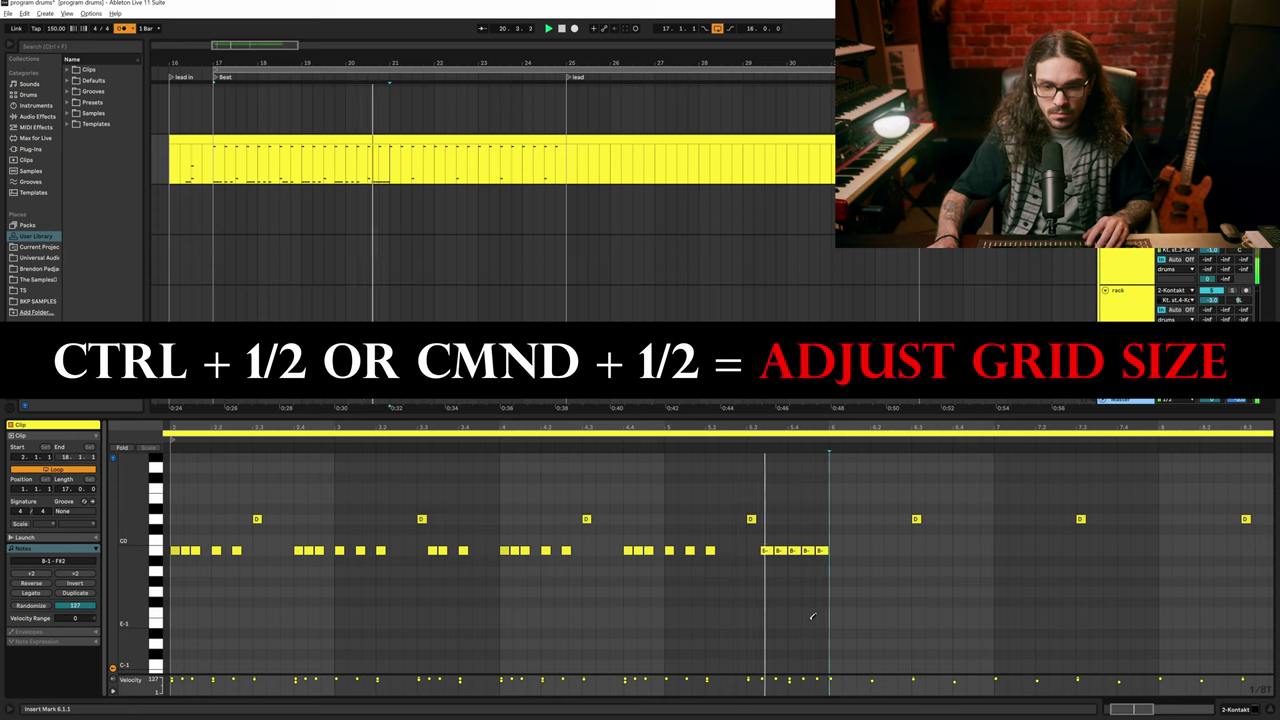
key("space")
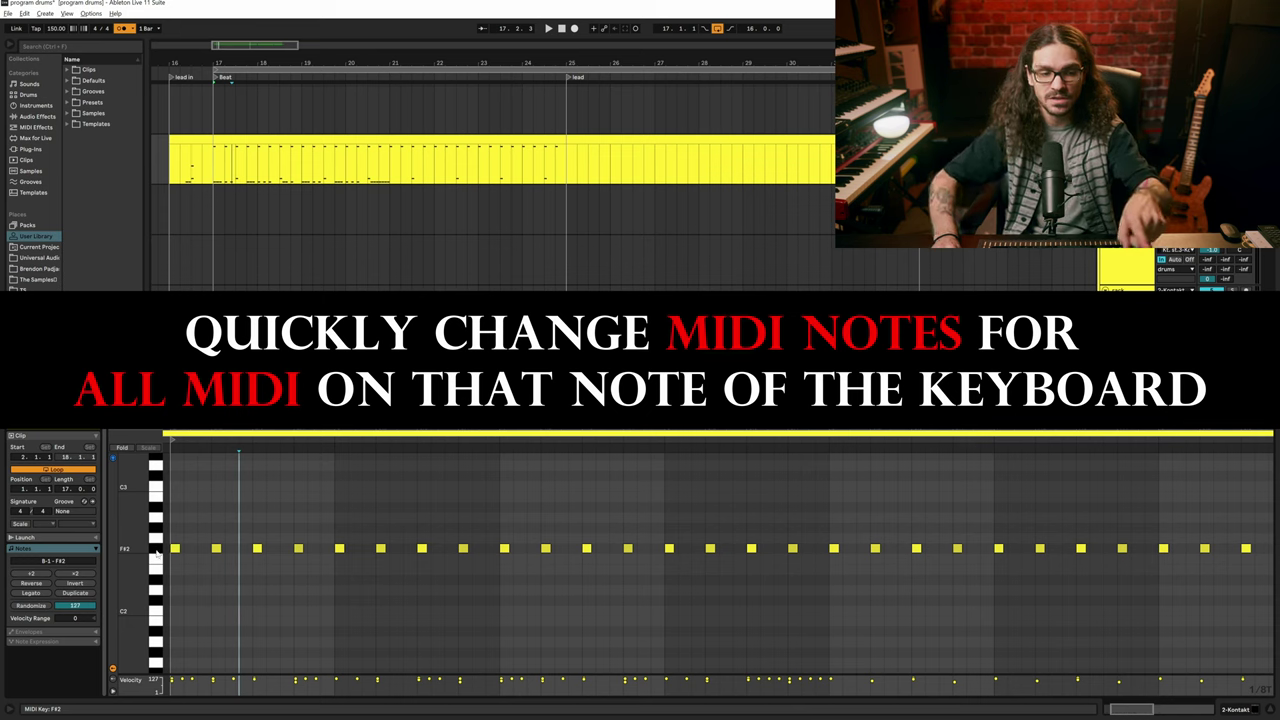
Step: Select all F#2 notes, then duplicate the bar 17–25 drum clip through bar 33
left_click(157, 552)
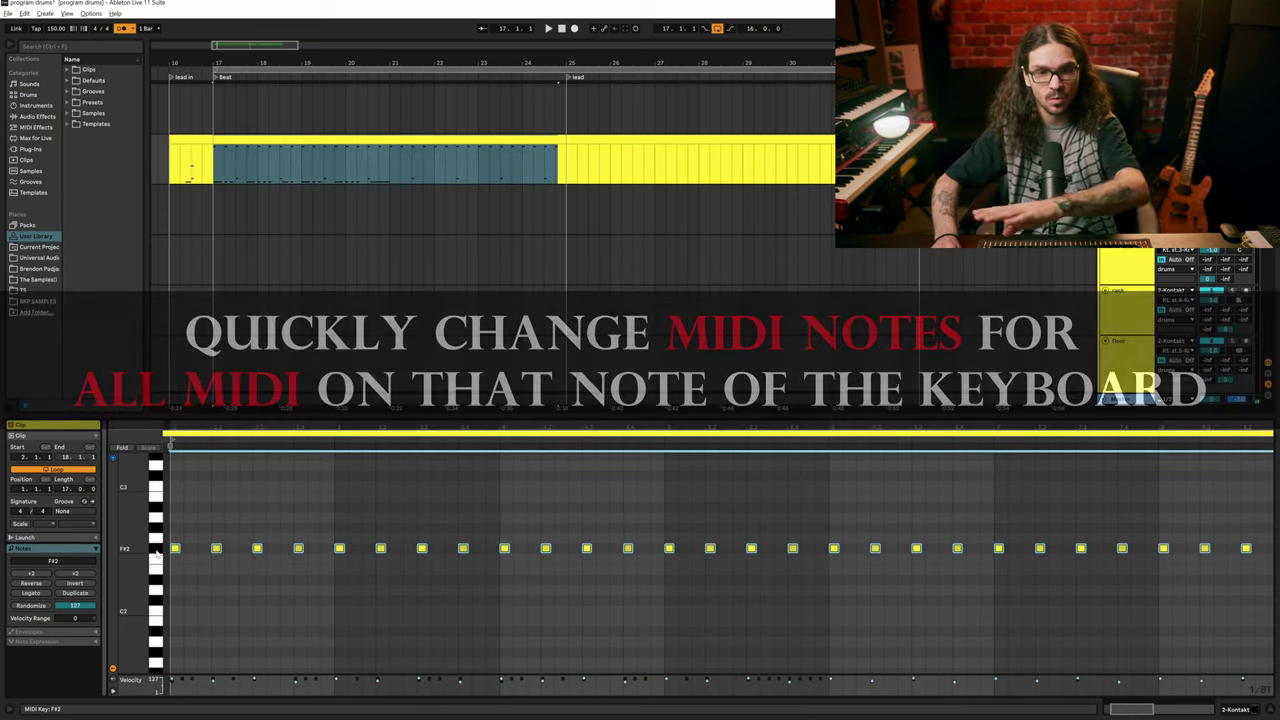
left_click(393, 158)
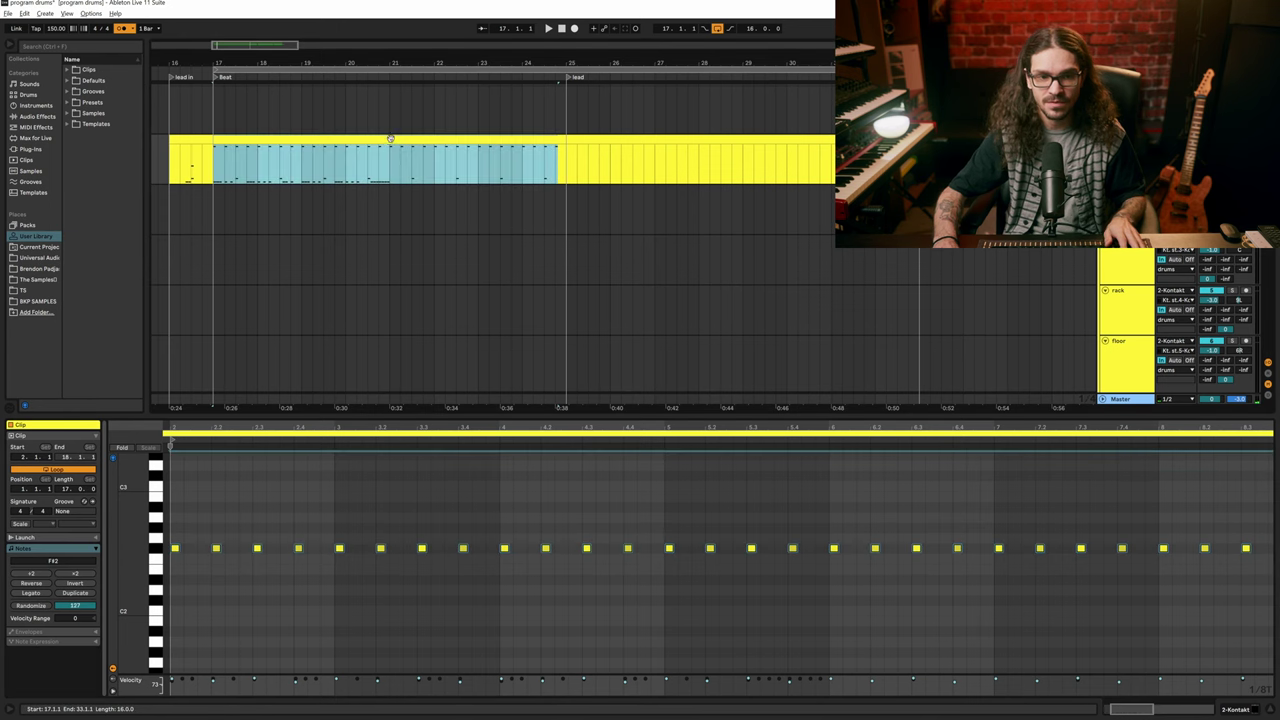
key("ctrl+d")
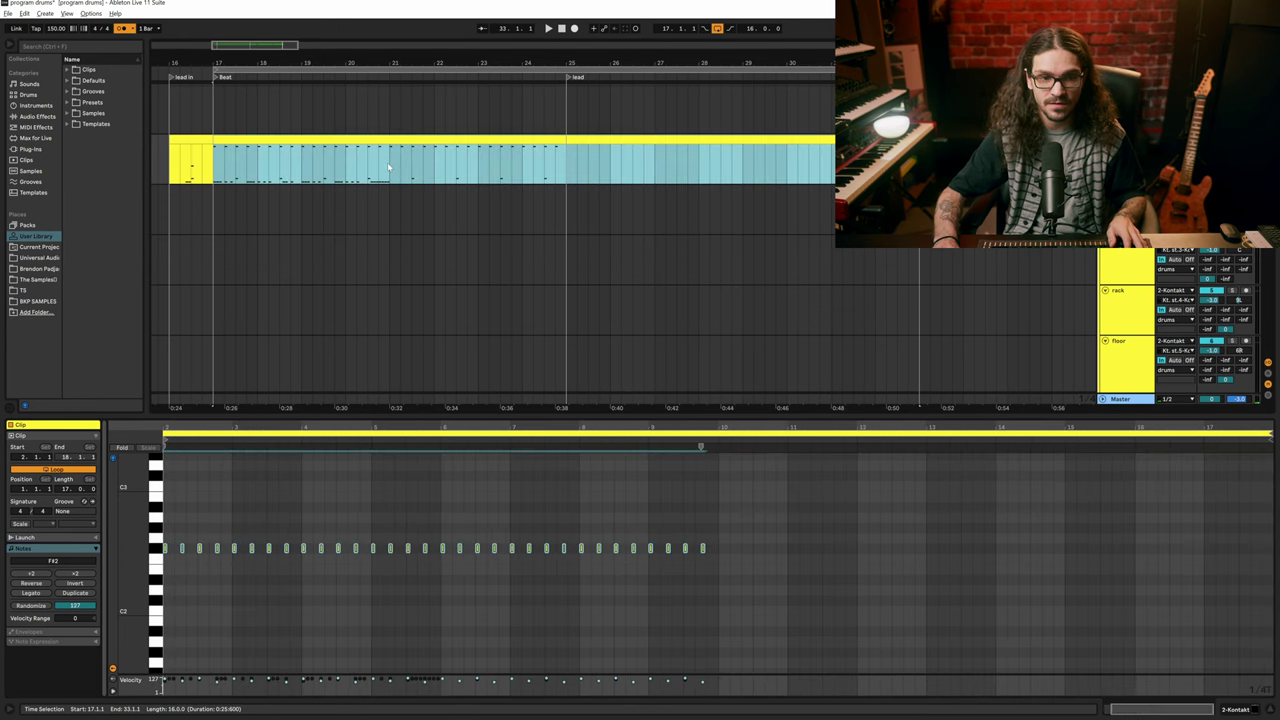
Step: Raise the F#2 notes in bars 17–21 of the drum clip up to G#2
left_click(389, 167)
left_click(214, 160, "shift")
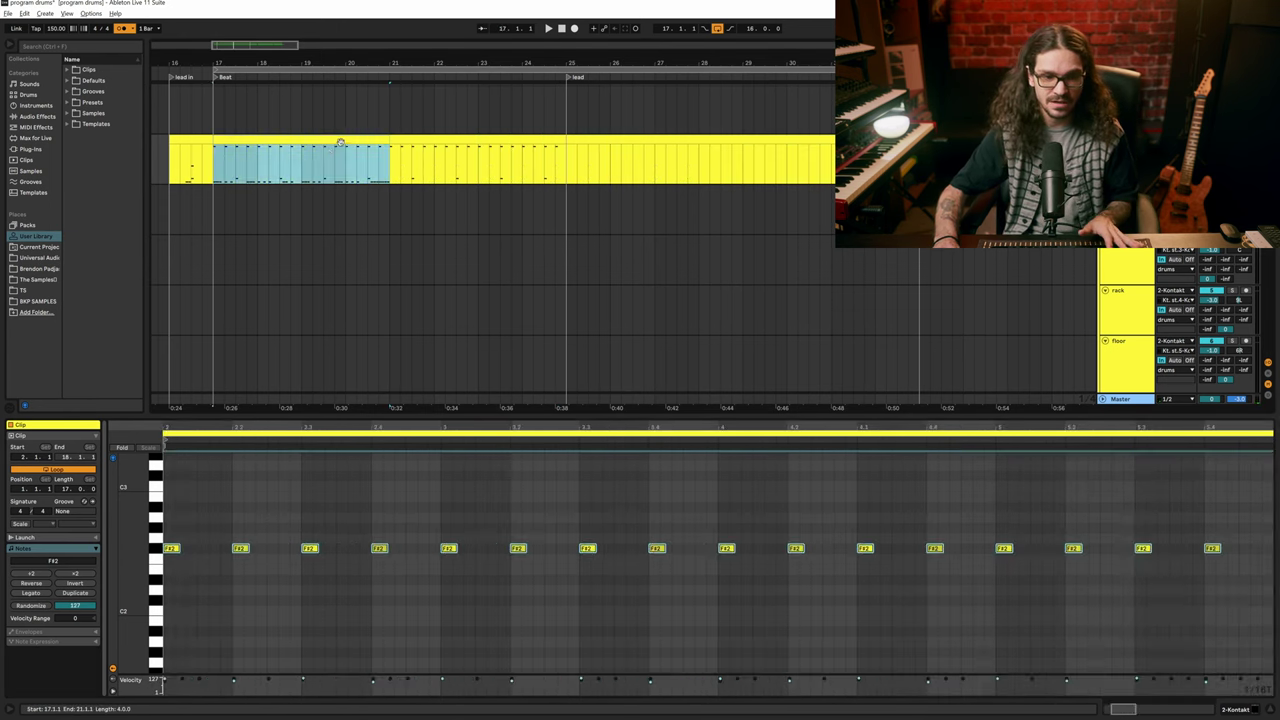
left_click(156, 548)
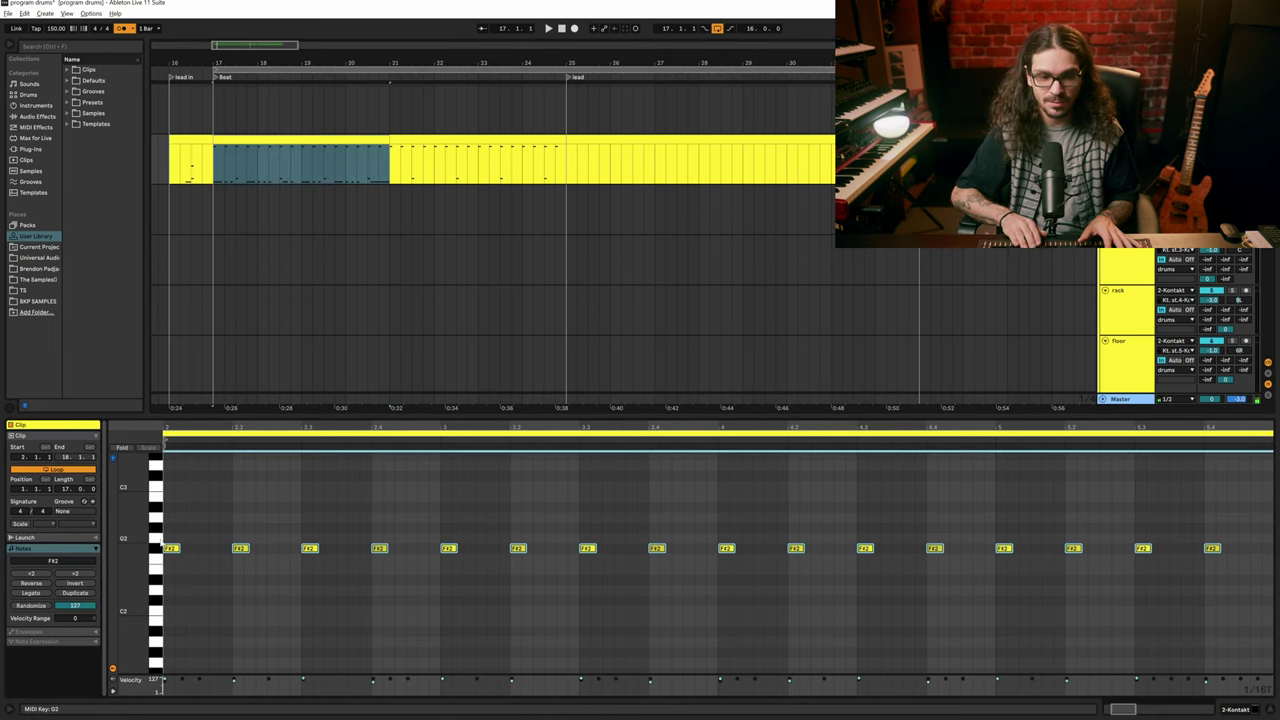
key("Up")
key("Up")
Step: Audition the drum part from bar 21, then replay the section starting around bar 20
left_click(486, 133)
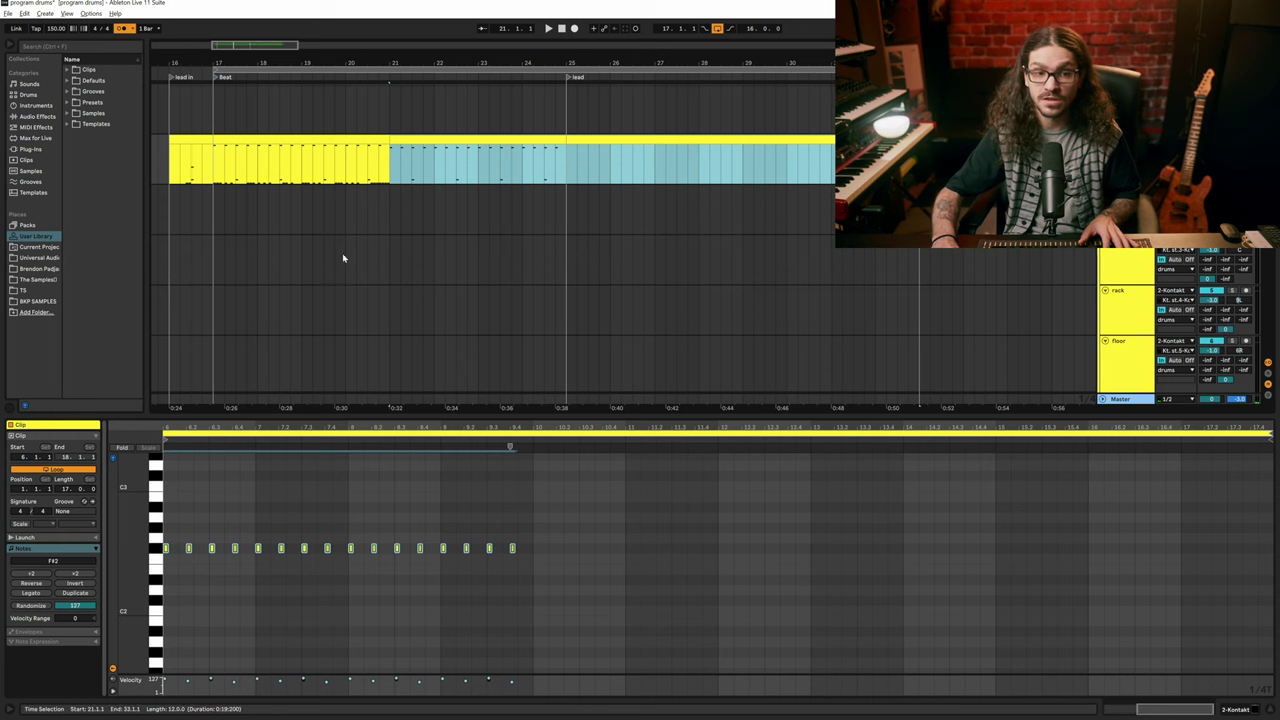
key("space")
left_click(433, 153)
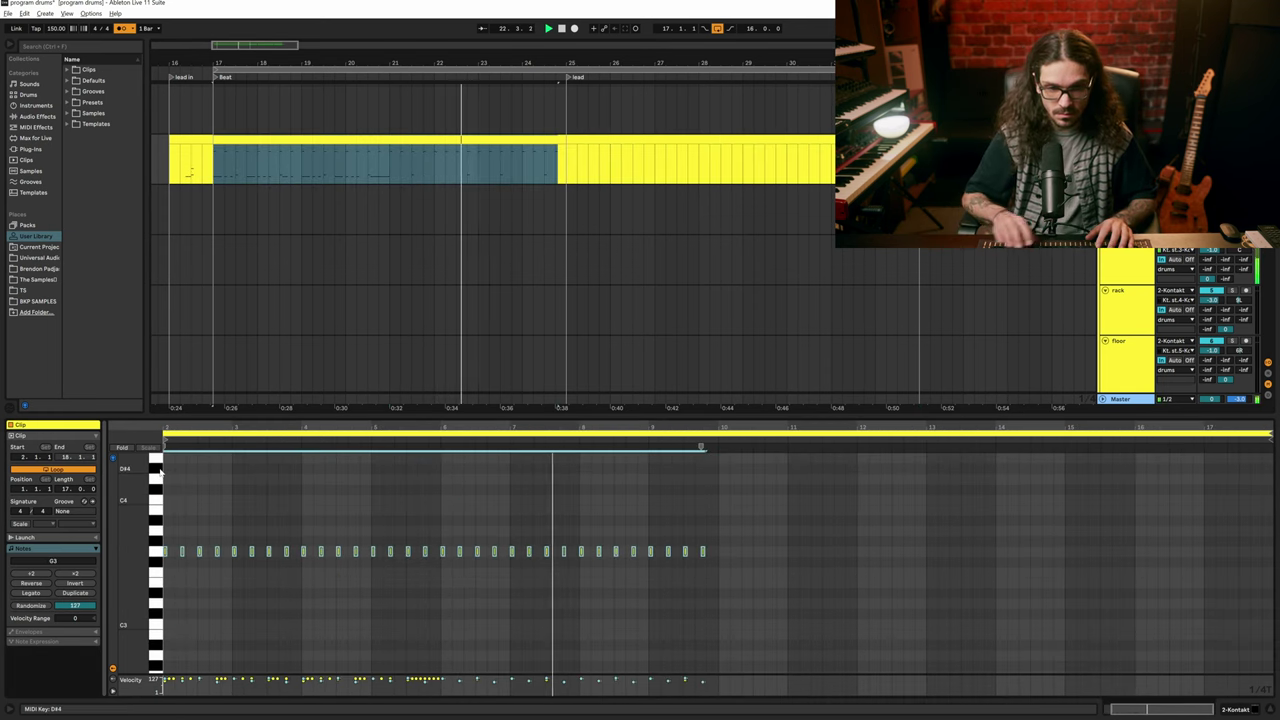
key("space")
left_click_drag(441, 601, 156, 628)
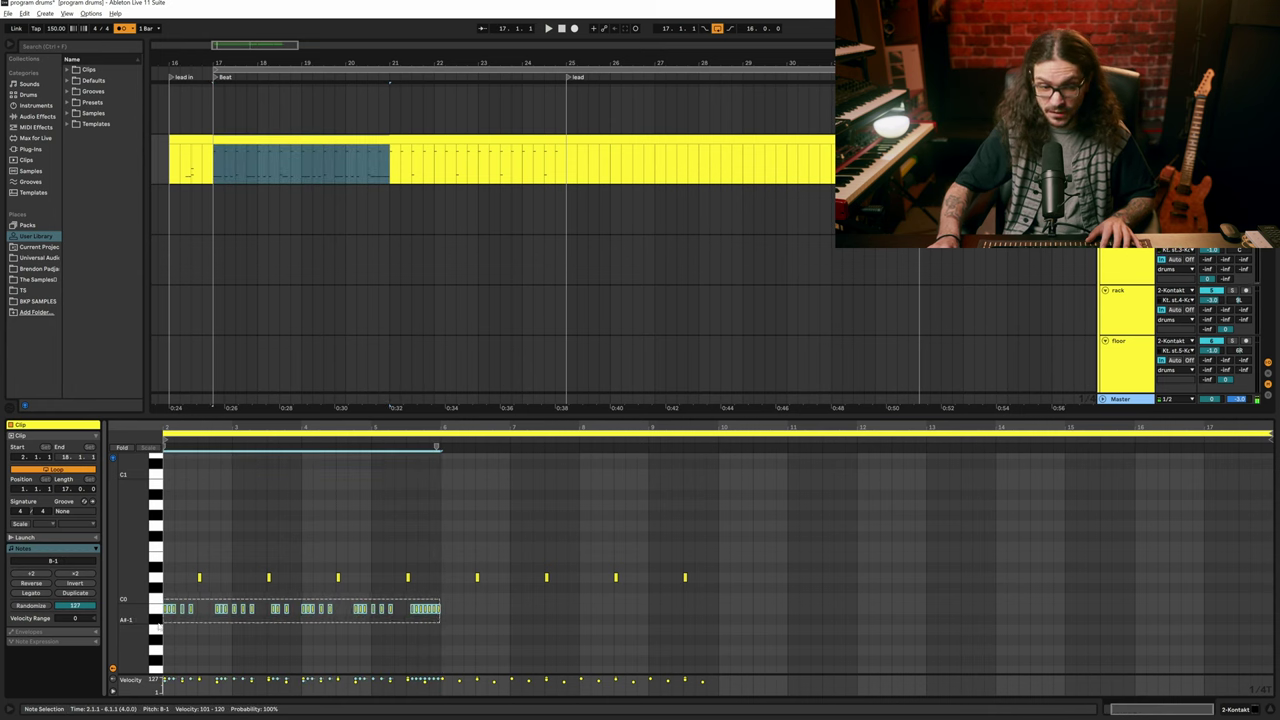
left_click(348, 153)
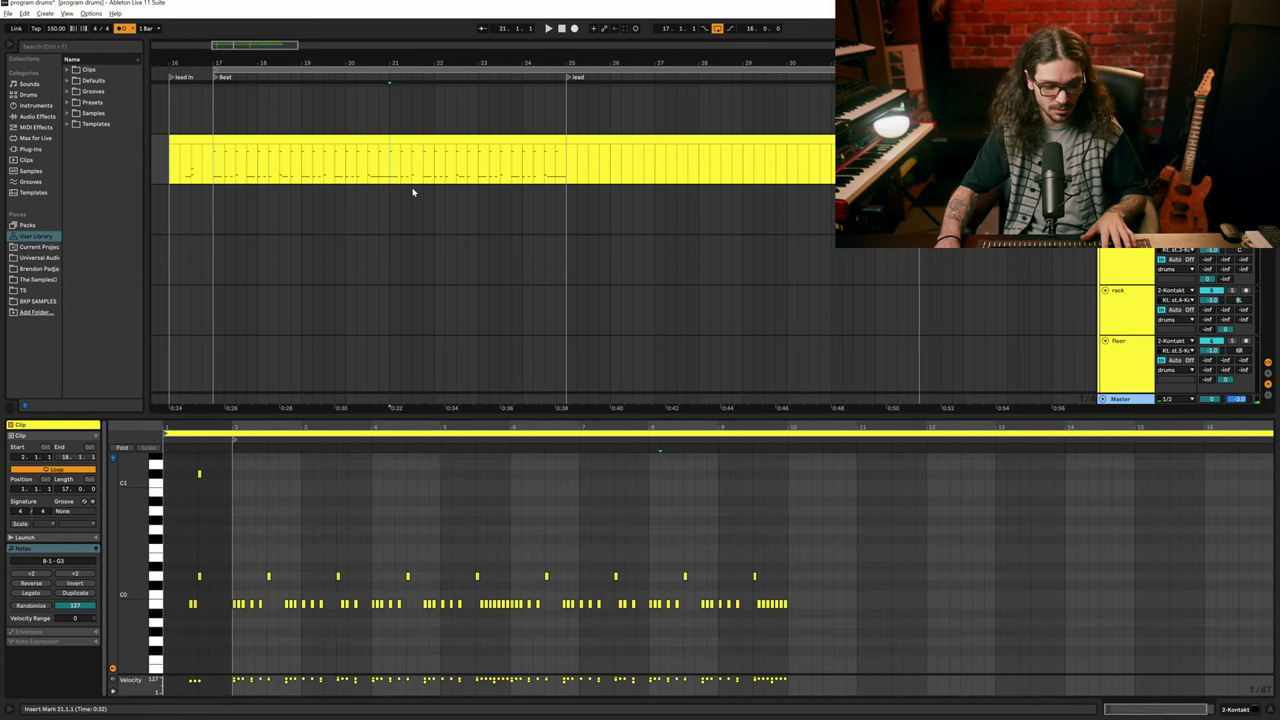
left_click(443, 143)
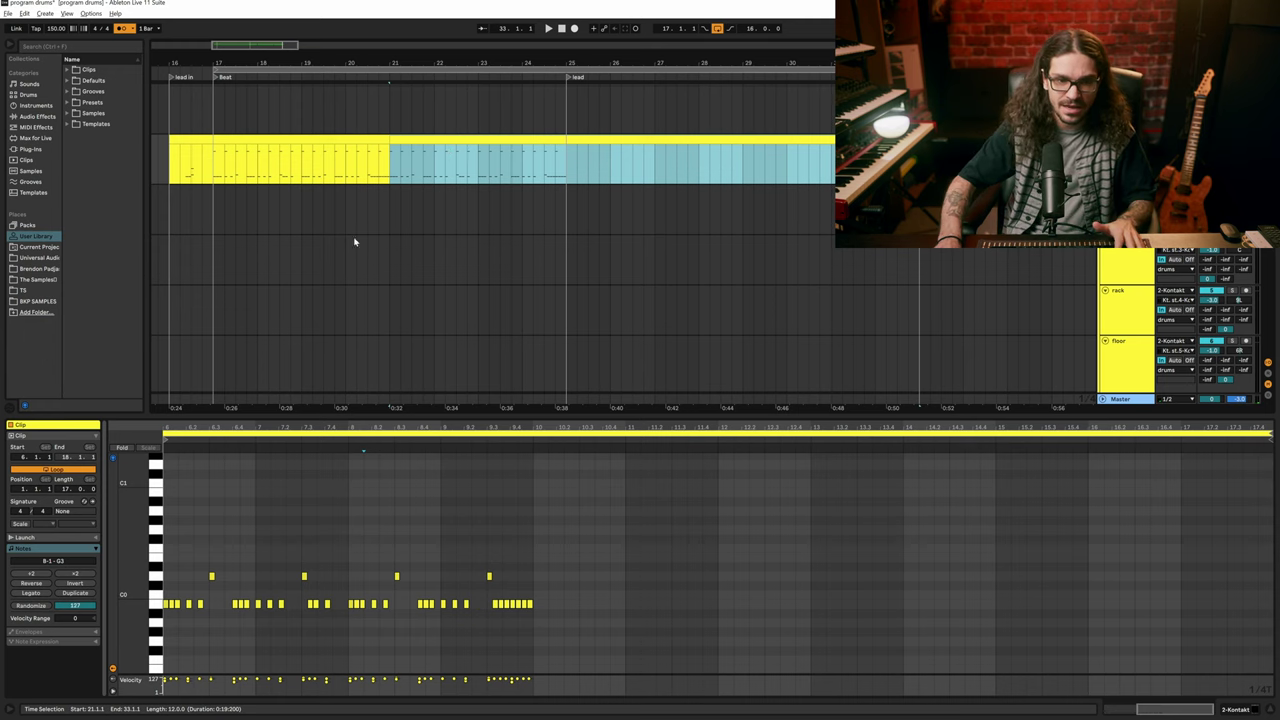
key("space")
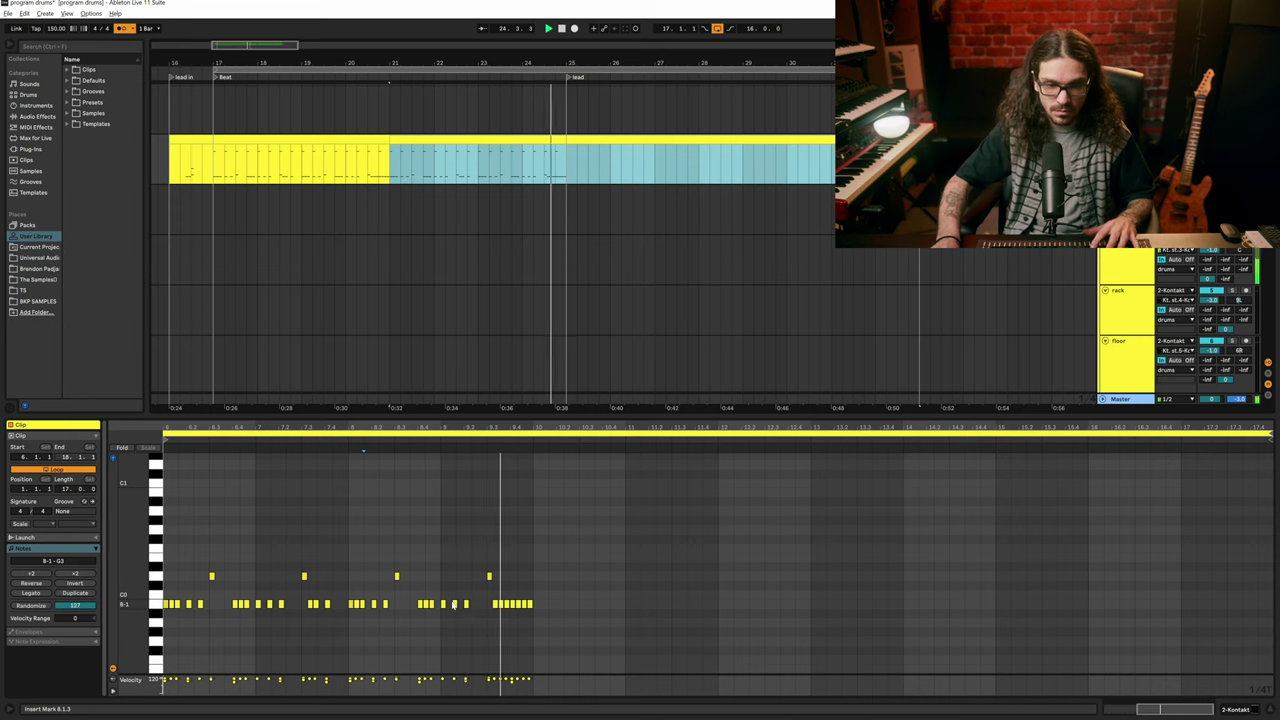
Step: Copy the bars 5–9 groove into bars 9–13
left_click(529, 532)
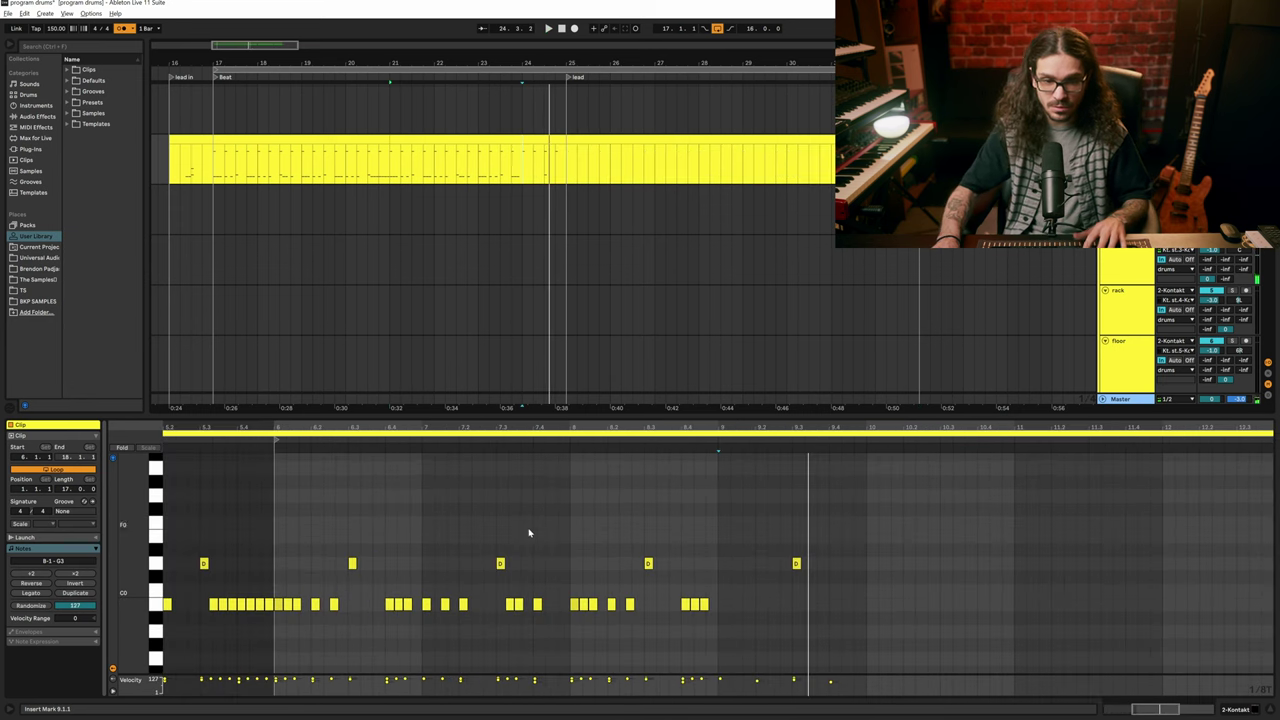
left_click(425, 491)
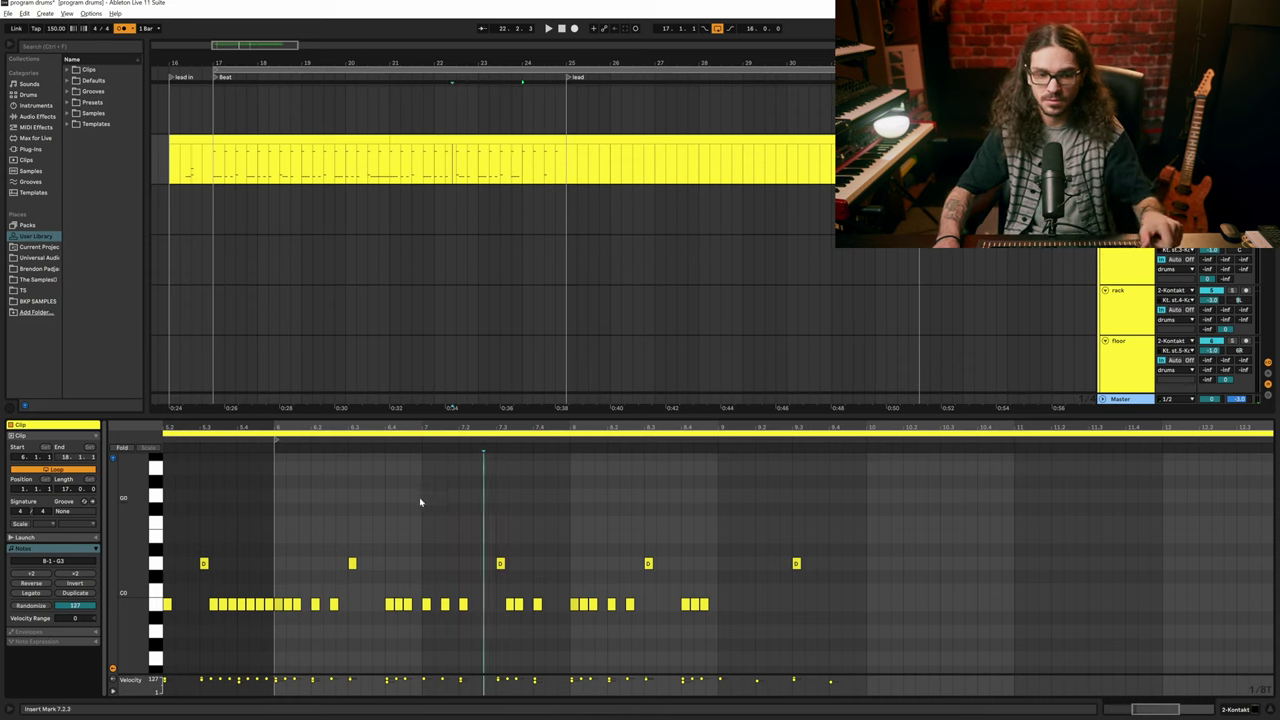
left_click(505, 139)
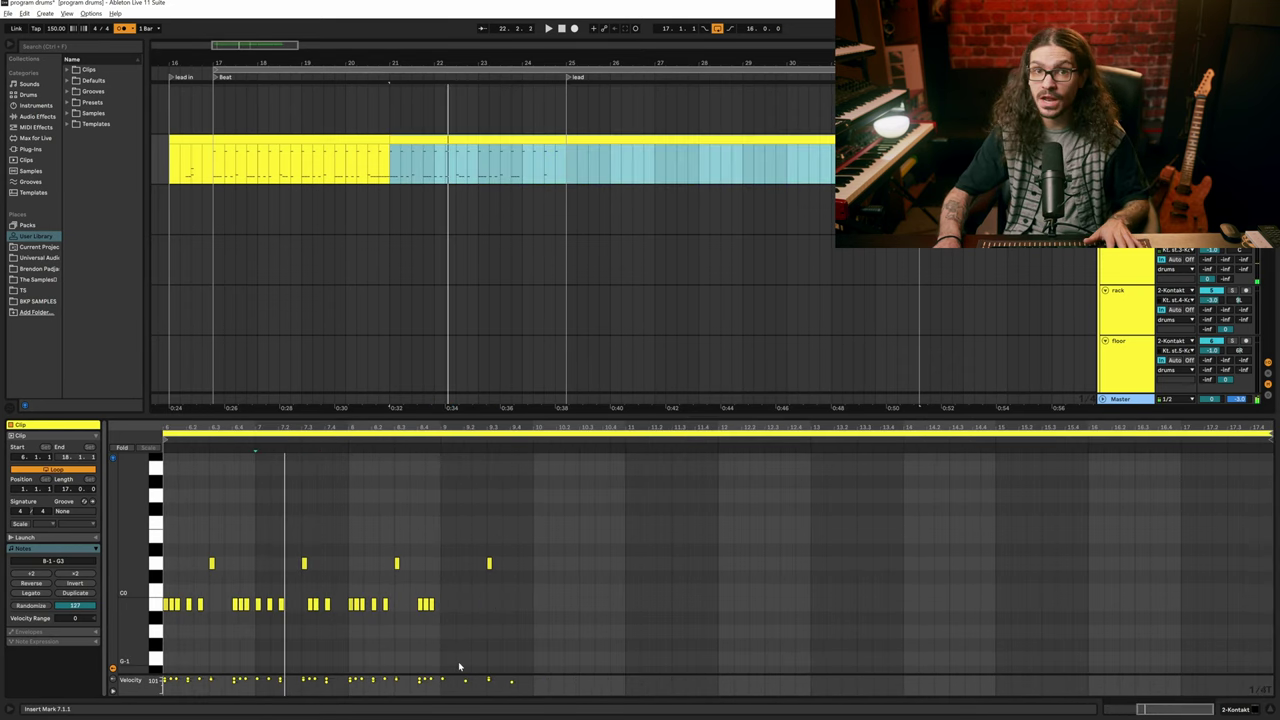
left_click(440, 532)
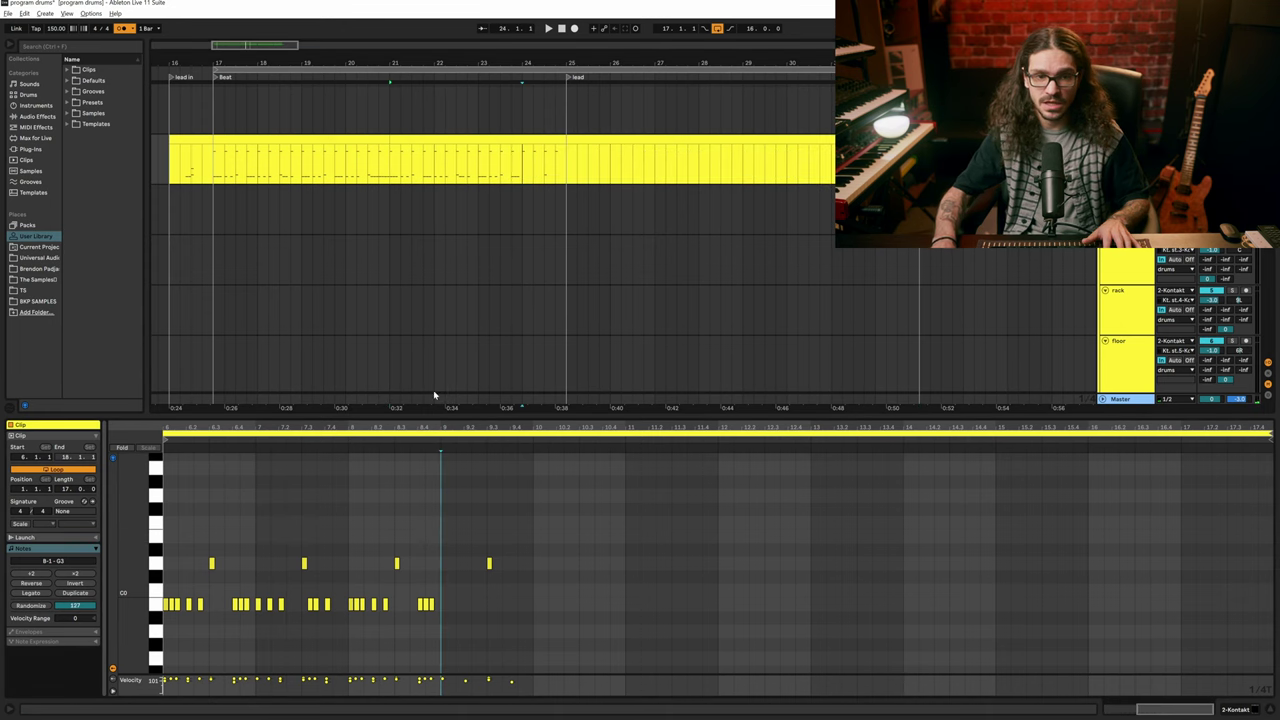
key("ctrl+d")
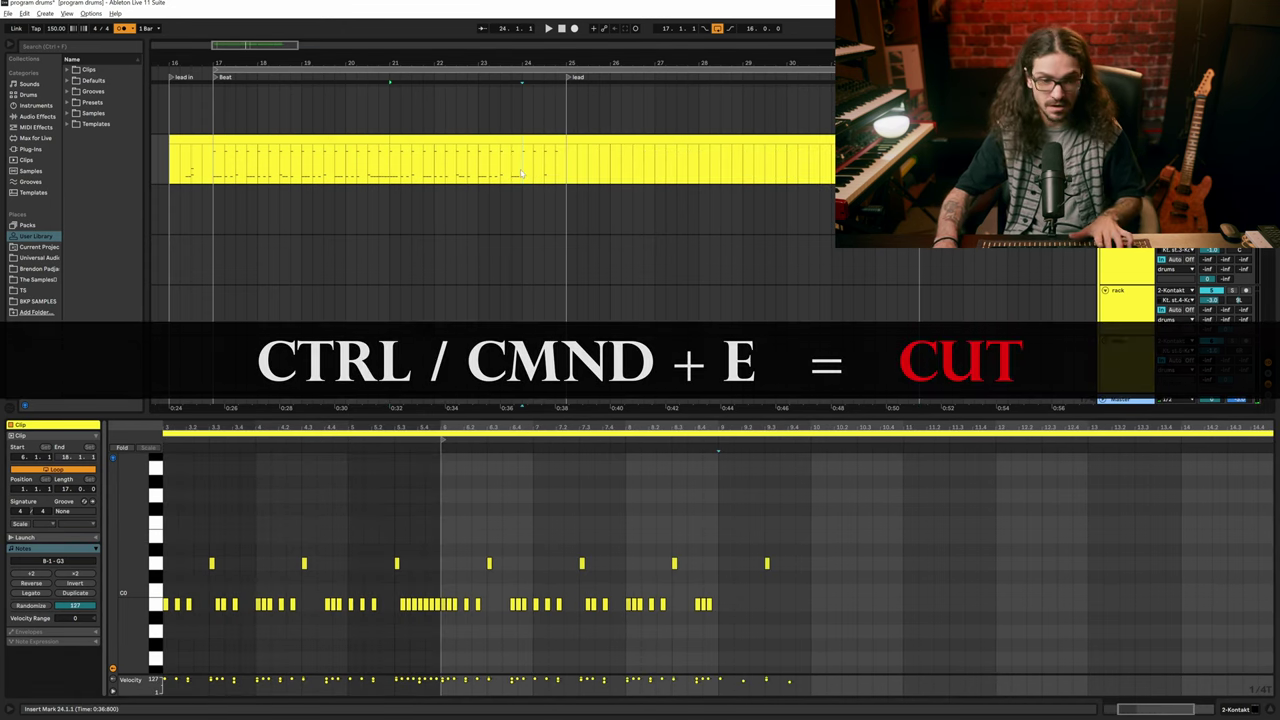
Step: Split the clip just before bar 25 and consolidate the section into one clip
key("ctrl+e")
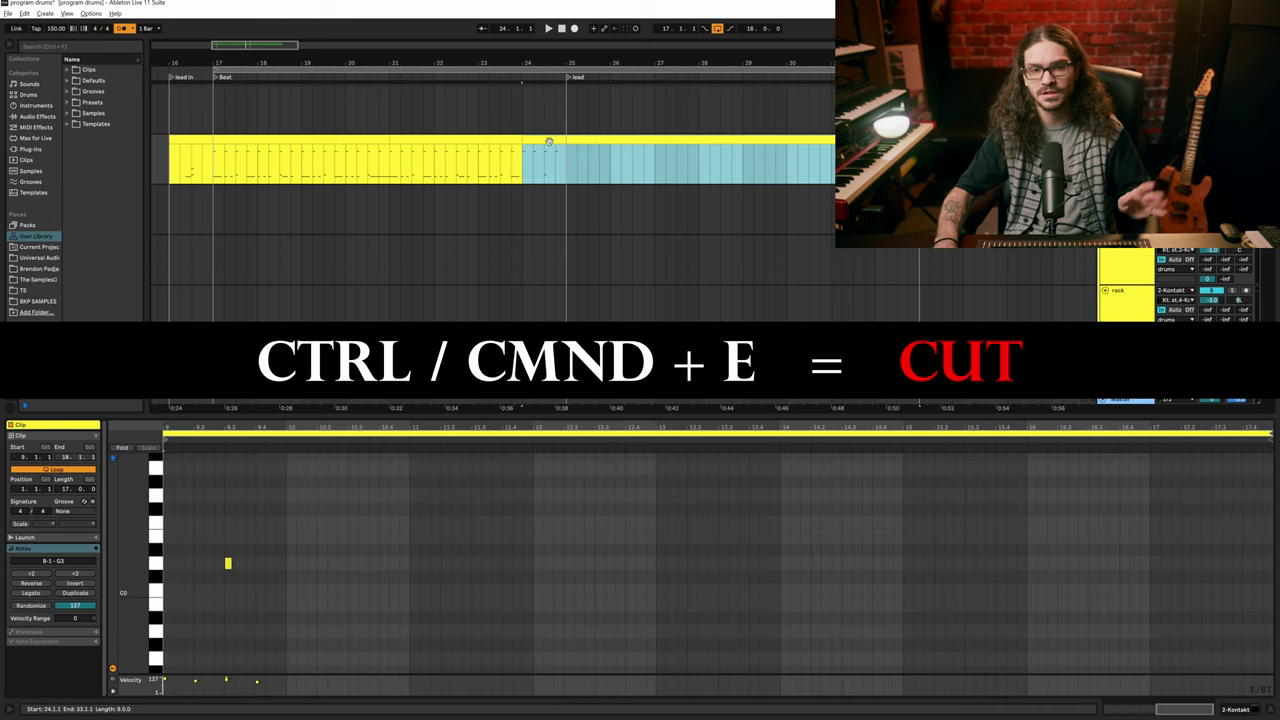
key("ctrl+j")
key("space")
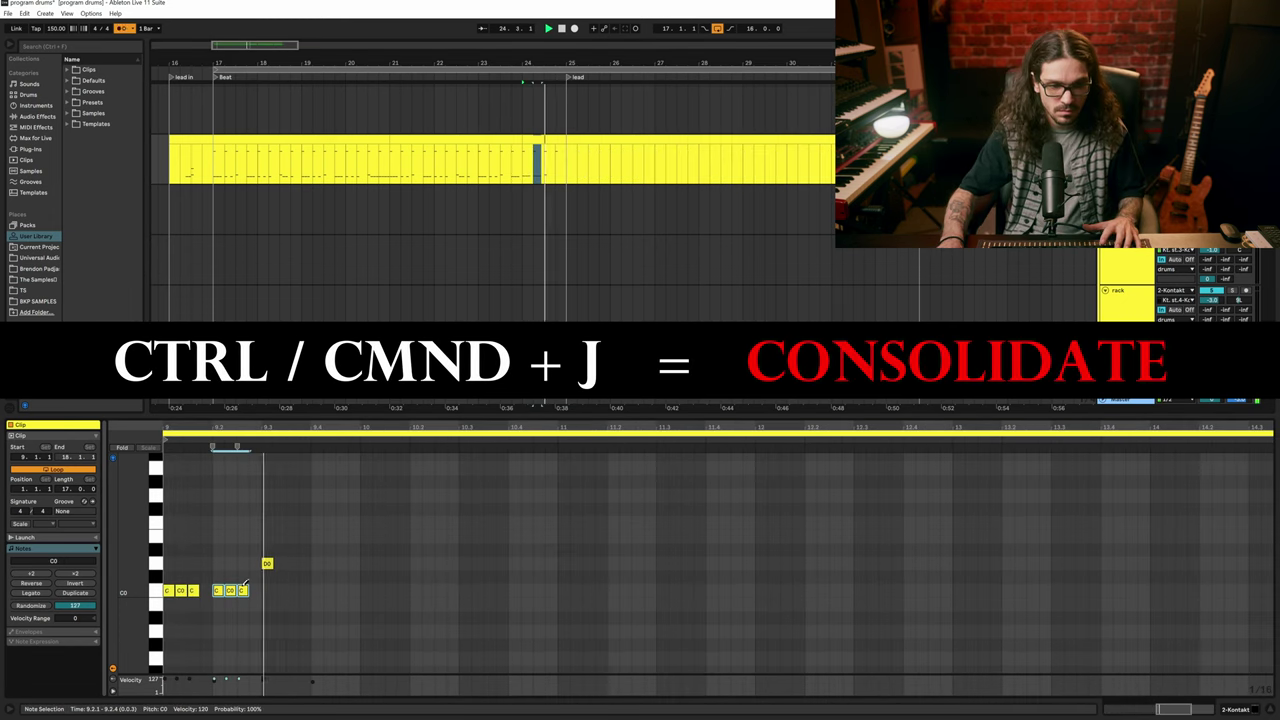
Step: Turn the C0 fill notes into repeated sixteenths and play back the new fill
left_click(279, 589)
key("space")
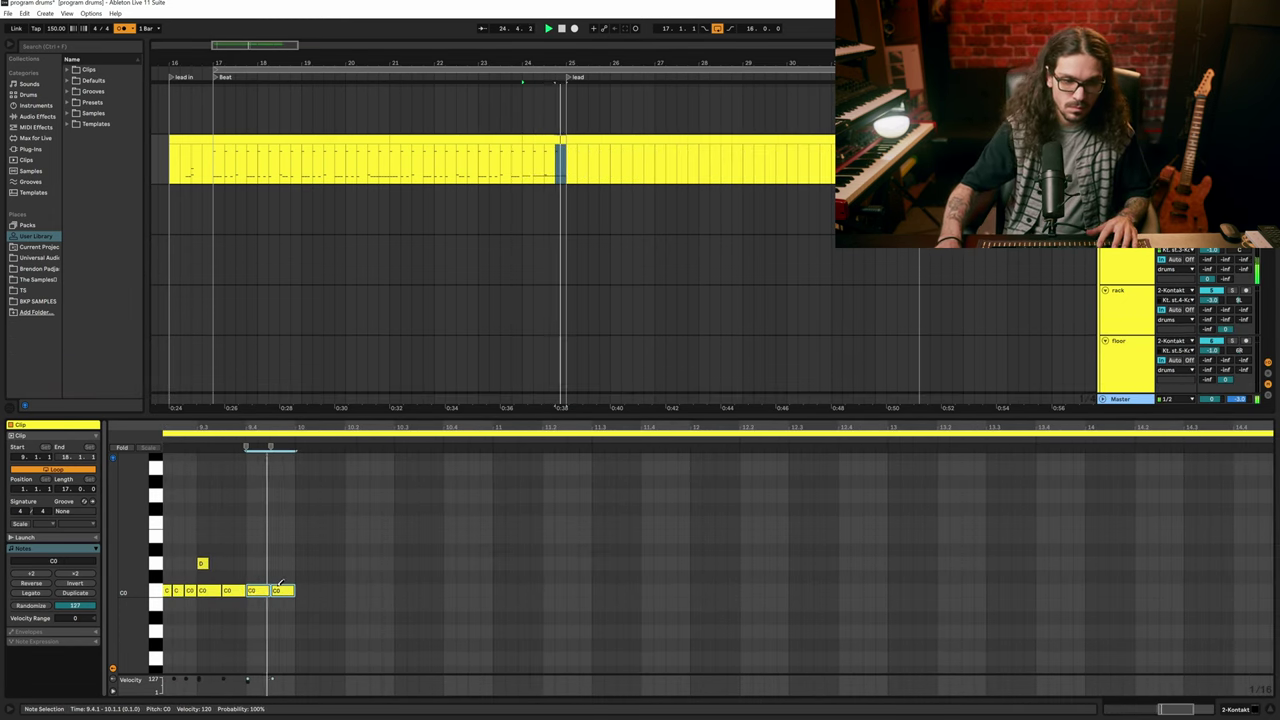
key("ctrl+e")
key("space")
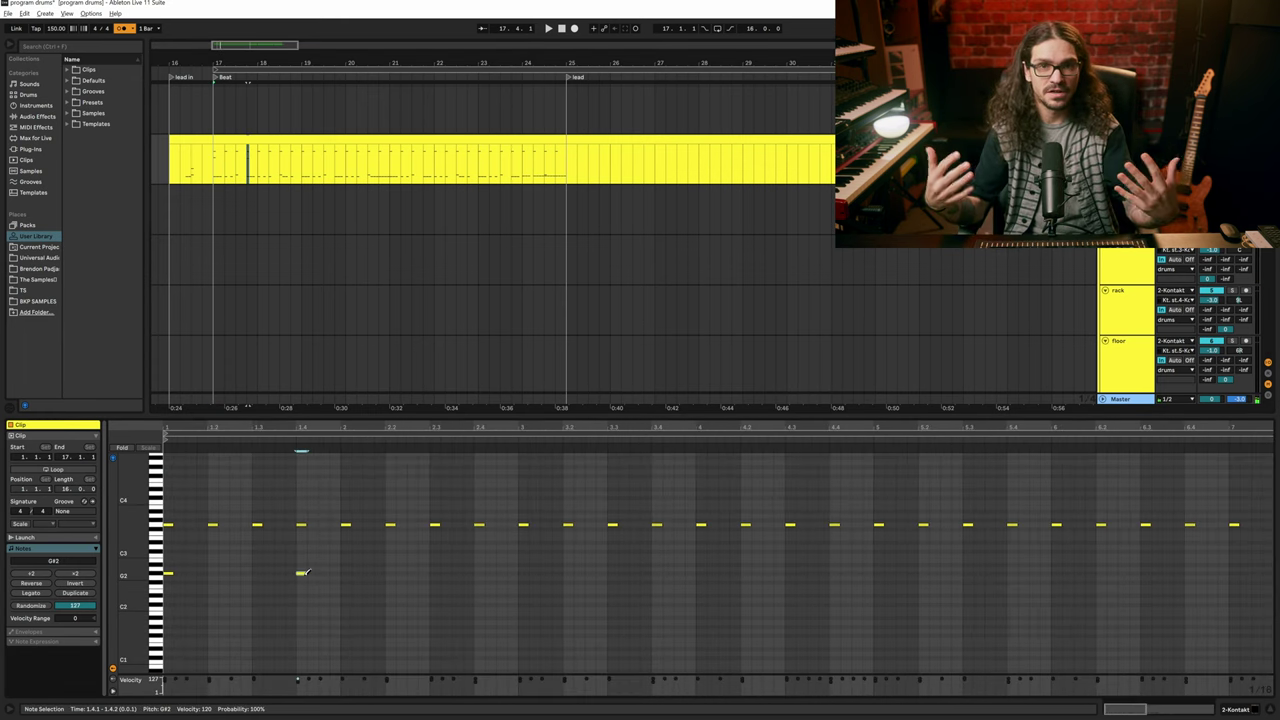
Step: Prepare the selected G#2 accents for duplication with Shift+Left
key("shift+Left")
key("shift+Left")
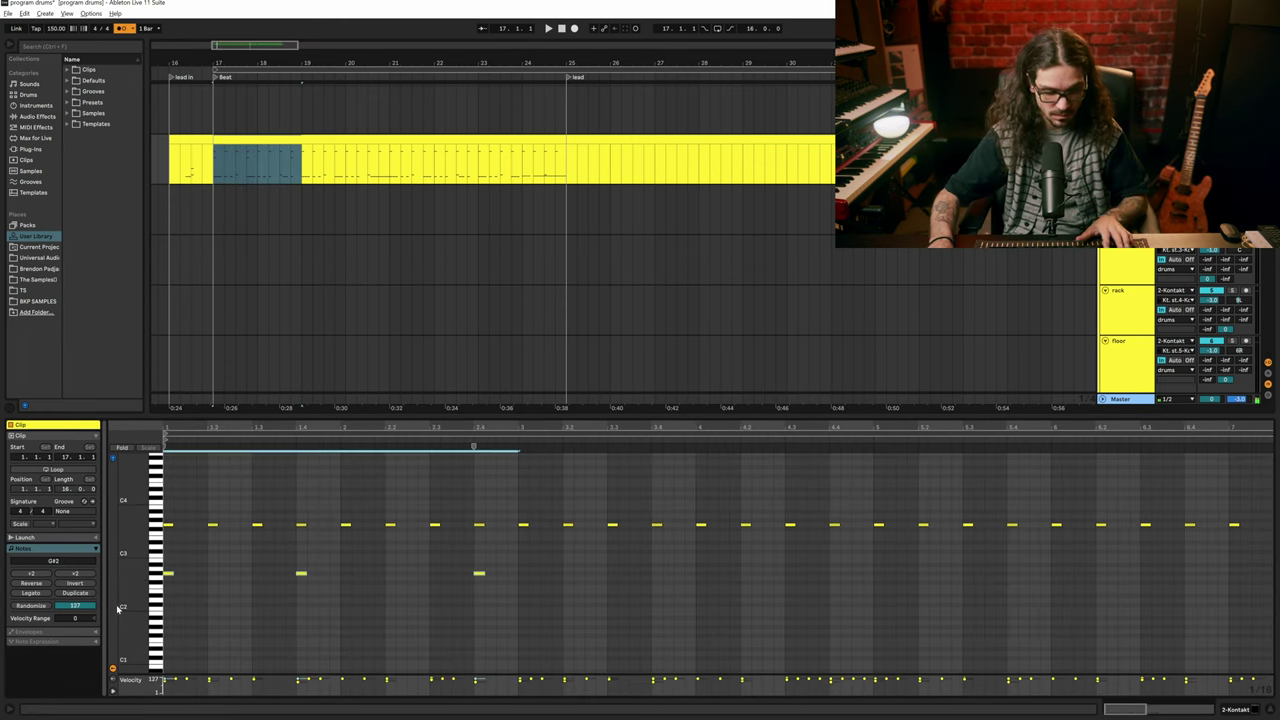
Step: Duplicate the G#2 accents into bars 3–5 and select the notes at beats 4.3–4.4
key("ctrl+d")
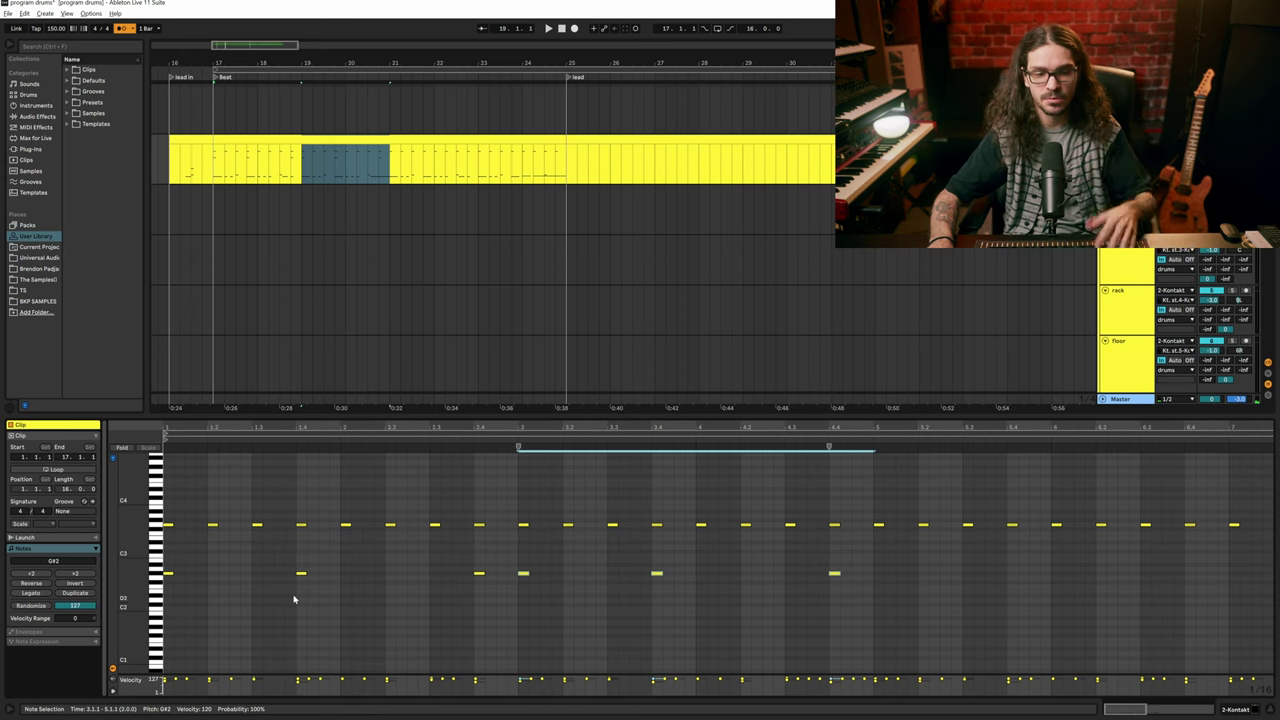
left_click(790, 524)
left_click_drag(824, 515, 843, 530)
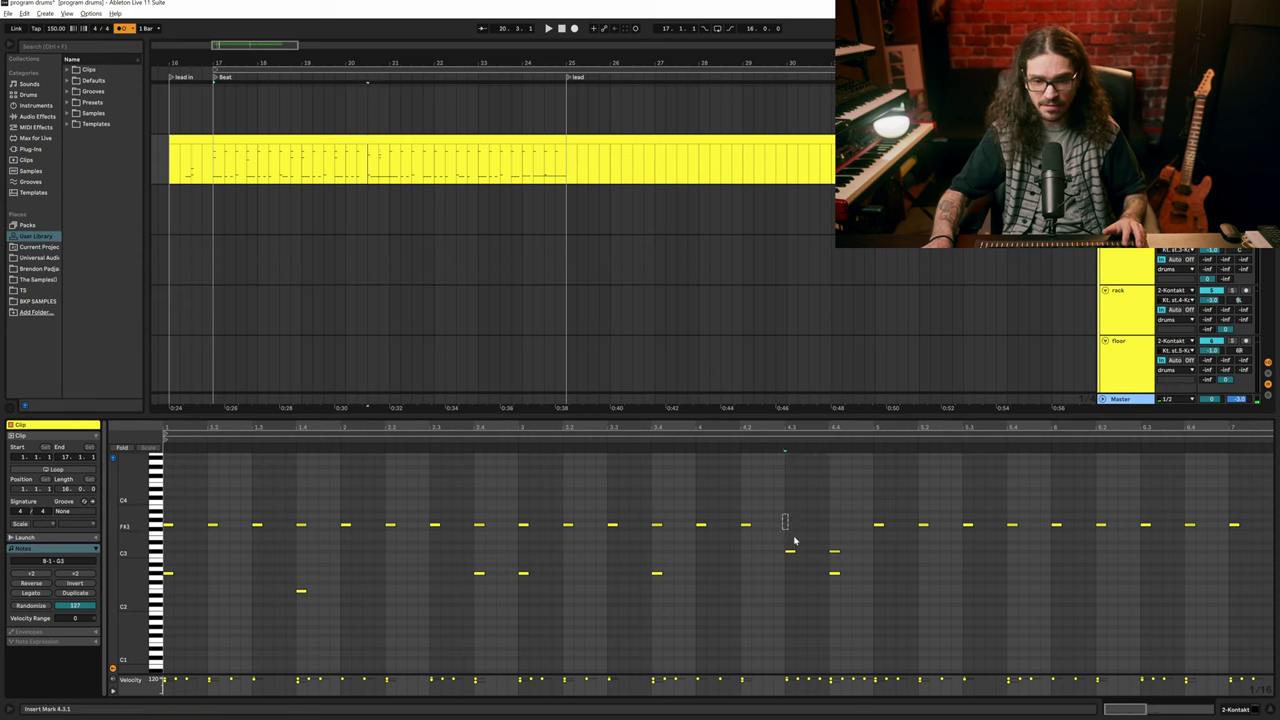
left_click_drag(783, 515, 860, 555)
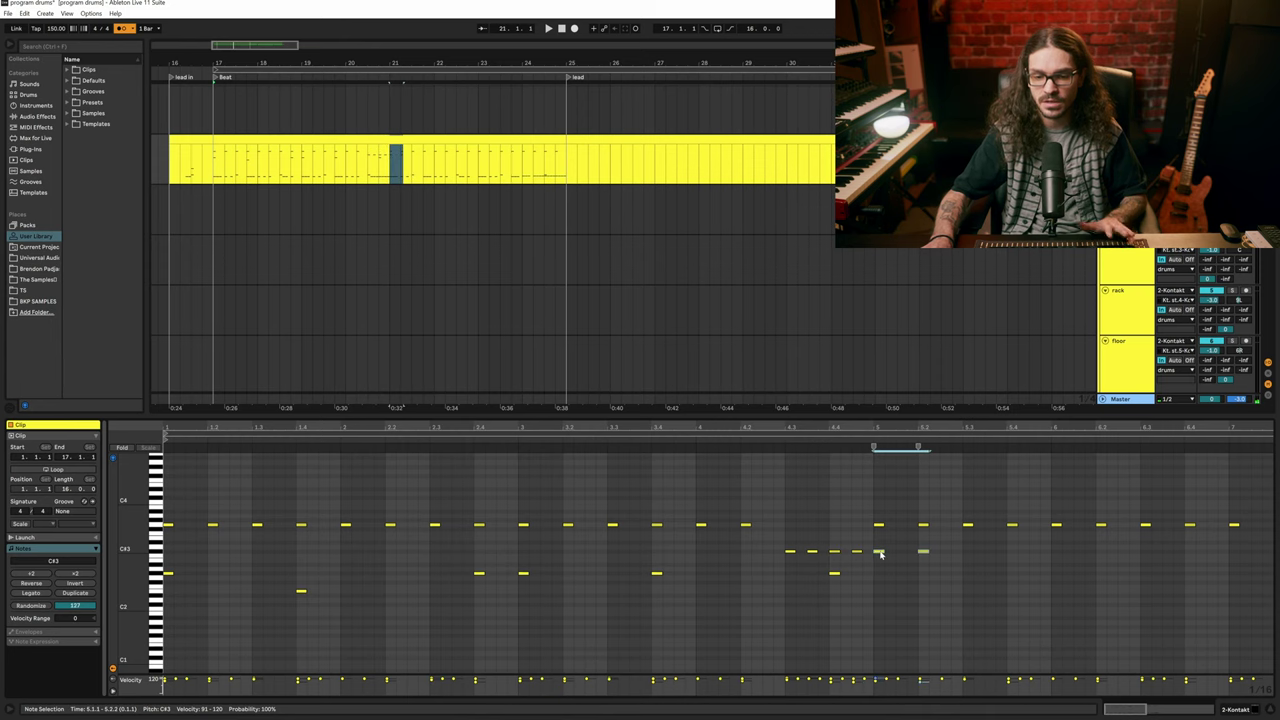
Step: Play from bar 20.3 to hear the fill, then replay from beat 4.3.3
left_click(367, 103)
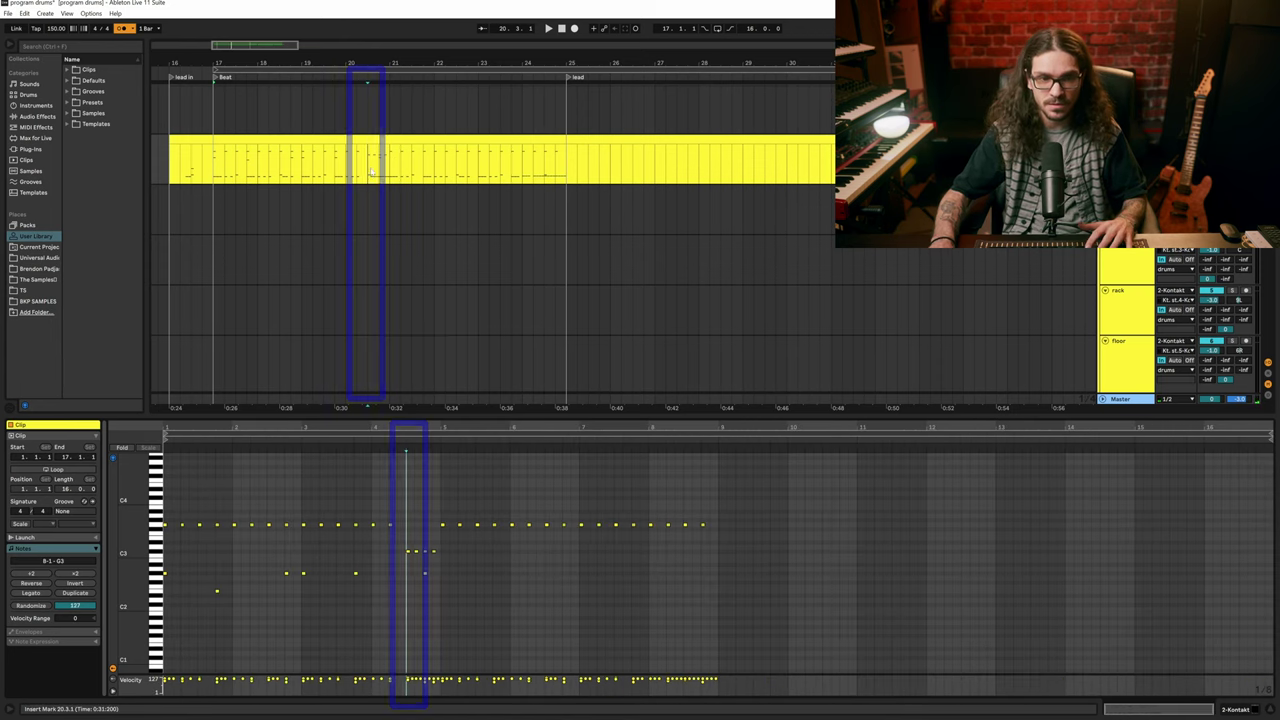
key("space")
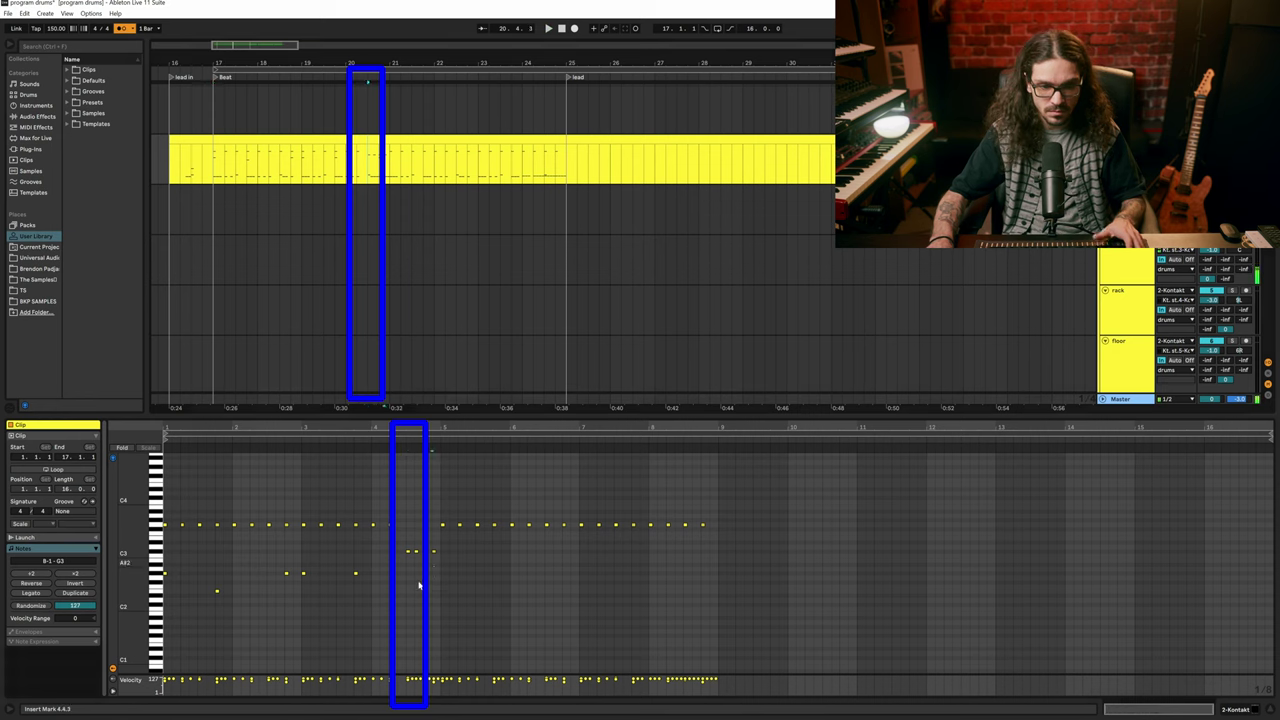
left_click(417, 497)
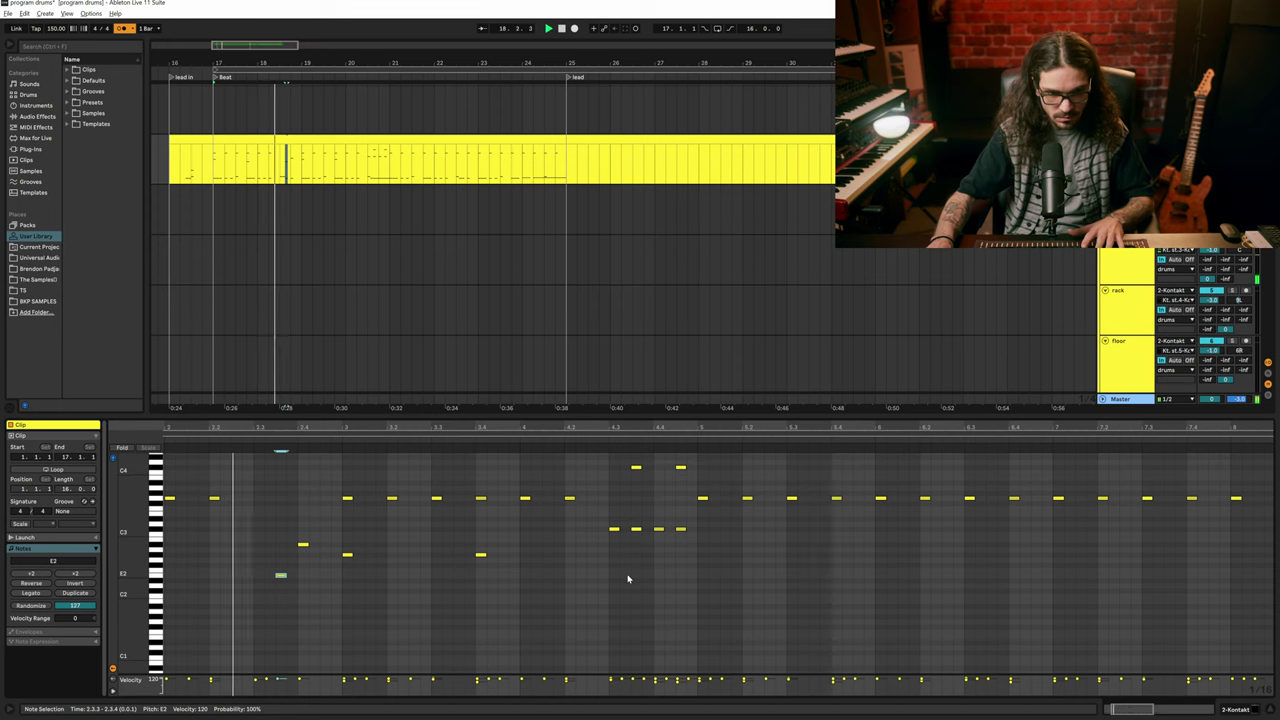
scroll(720, 510, "down", 5)
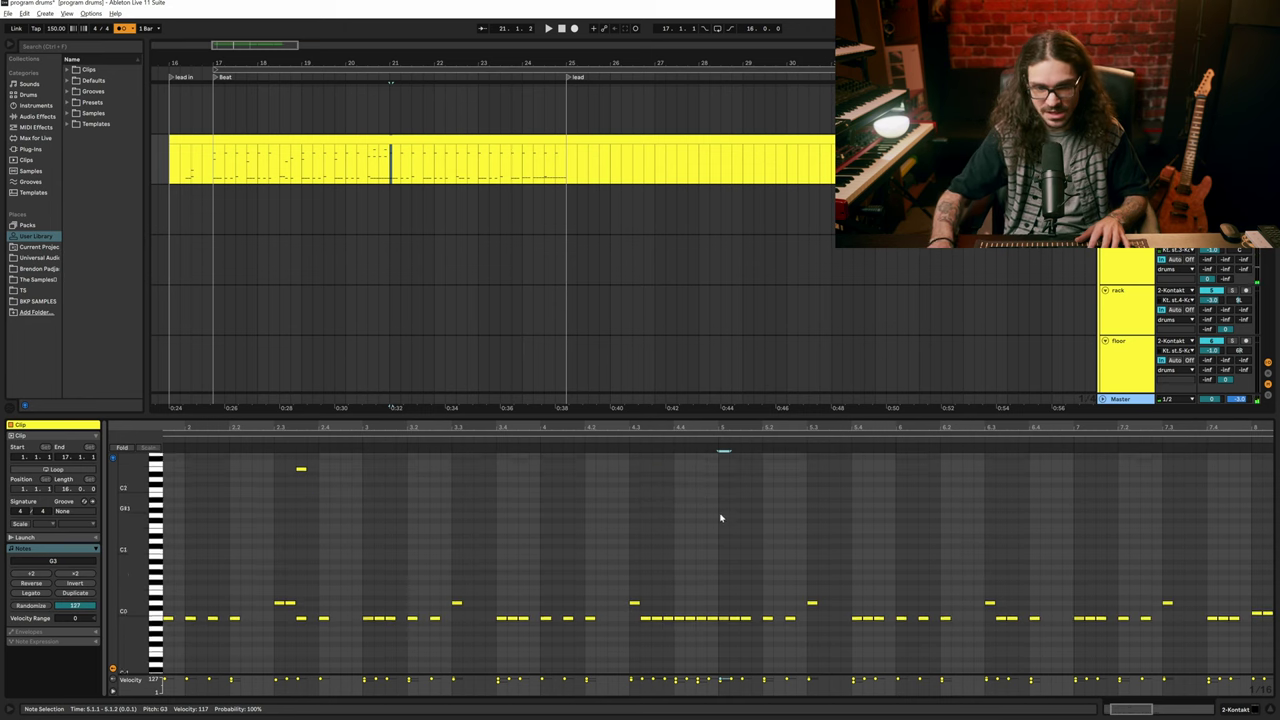
key("space")
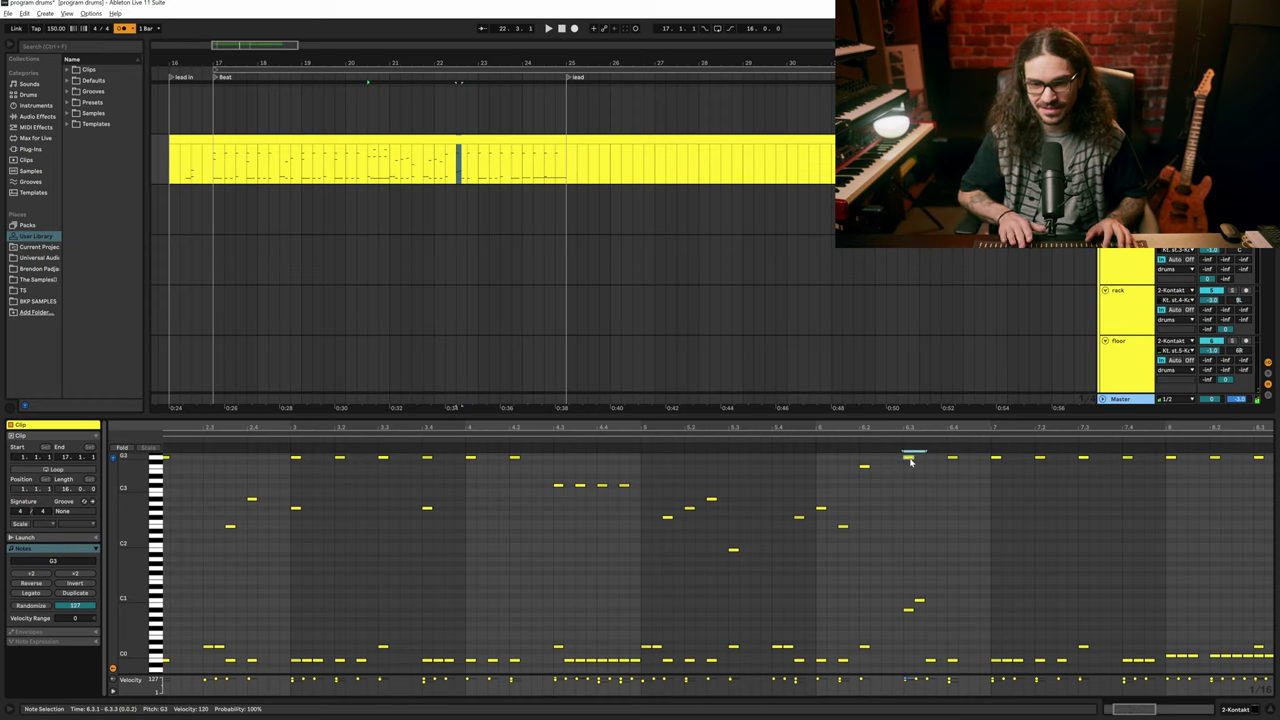
Step: Play the drums from beat 6.3.3 and select the low note near beat 6.3
left_click(950, 489)
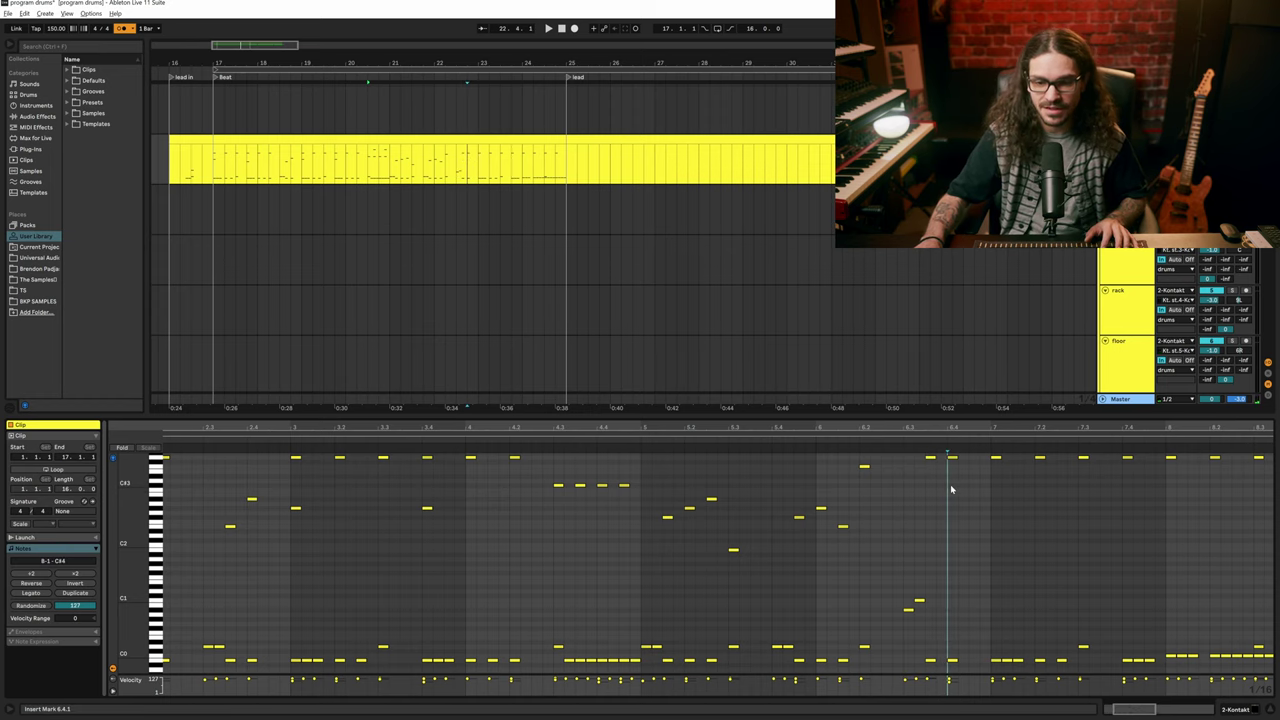
left_click(744, 603)
key("space")
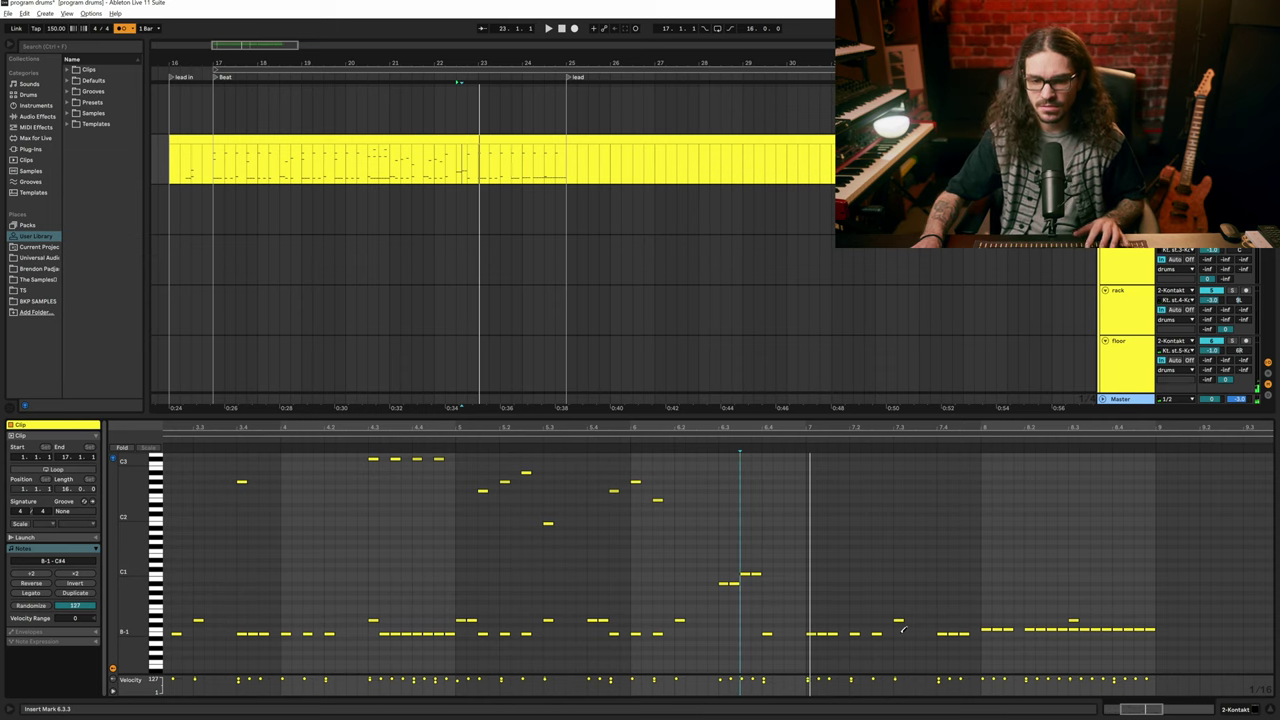
left_click(680, 620)
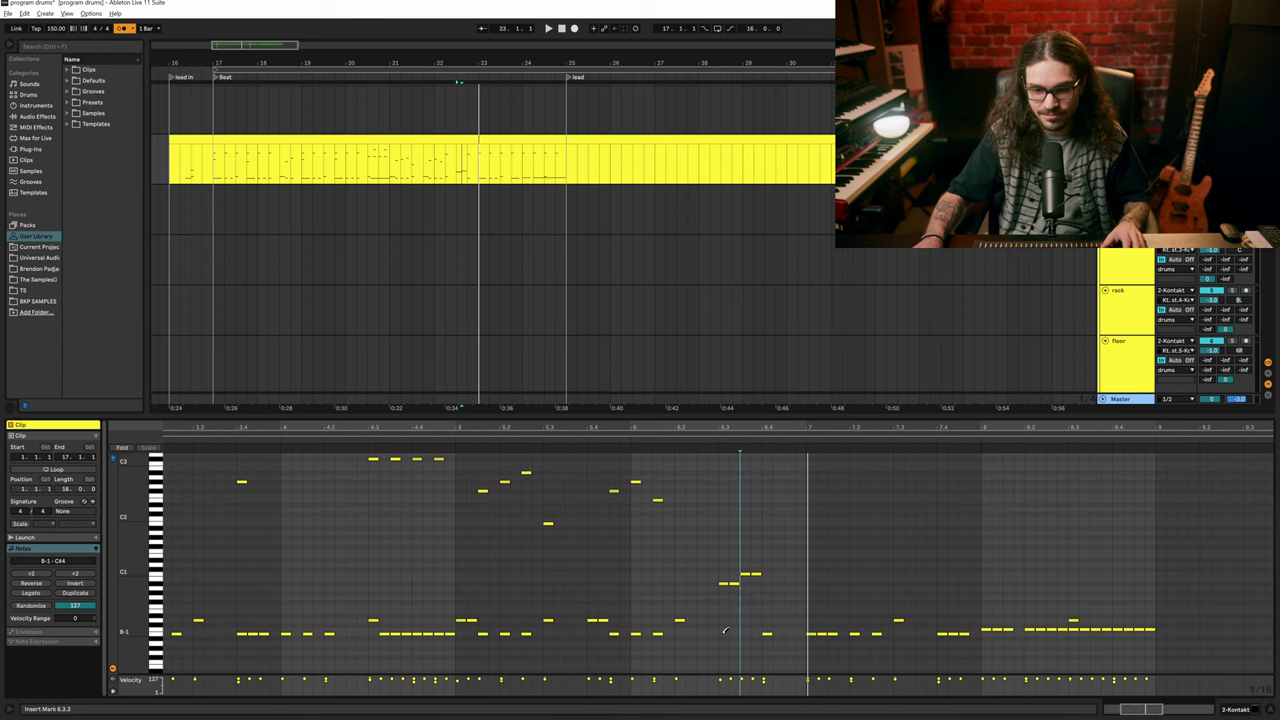
Step: Marquee-select the B-1 kick notes at the end of bar 8
left_click_drag(725, 630, 755, 628)
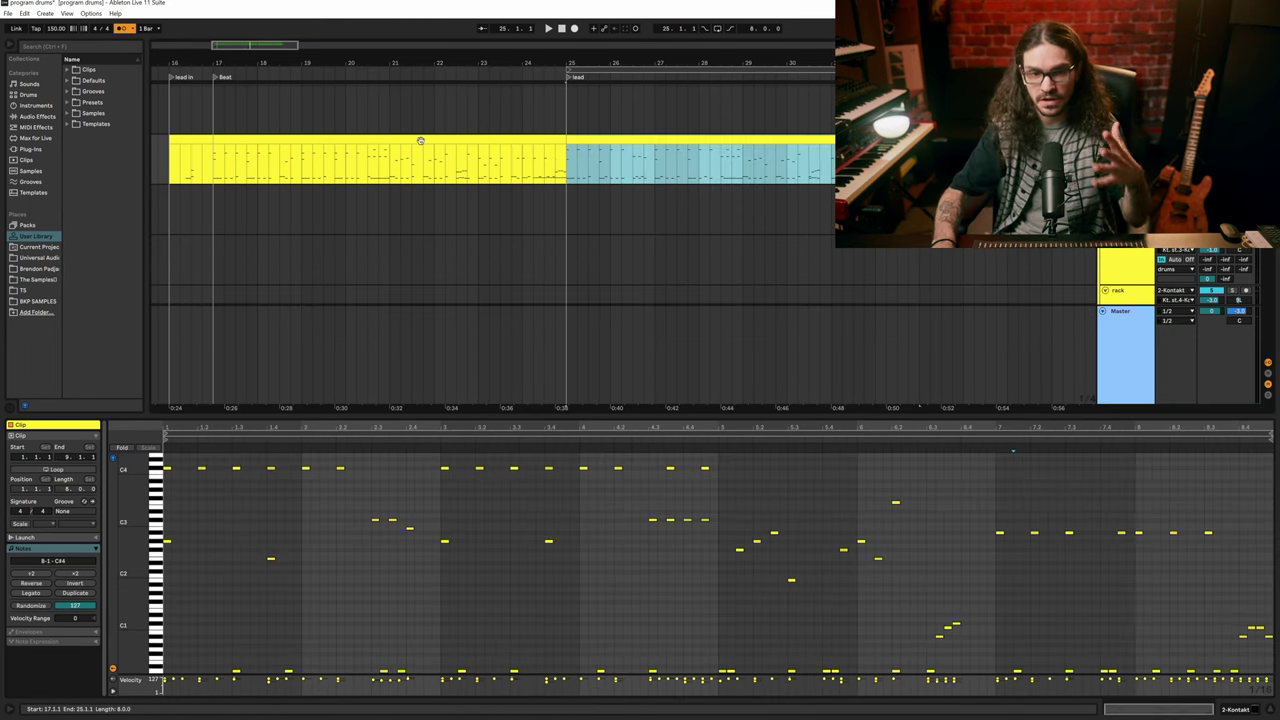
Step: Show the notes of the clip after bar 25 and select the D0 note at beat 1.3
left_click(420, 140)
left_click(587, 138)
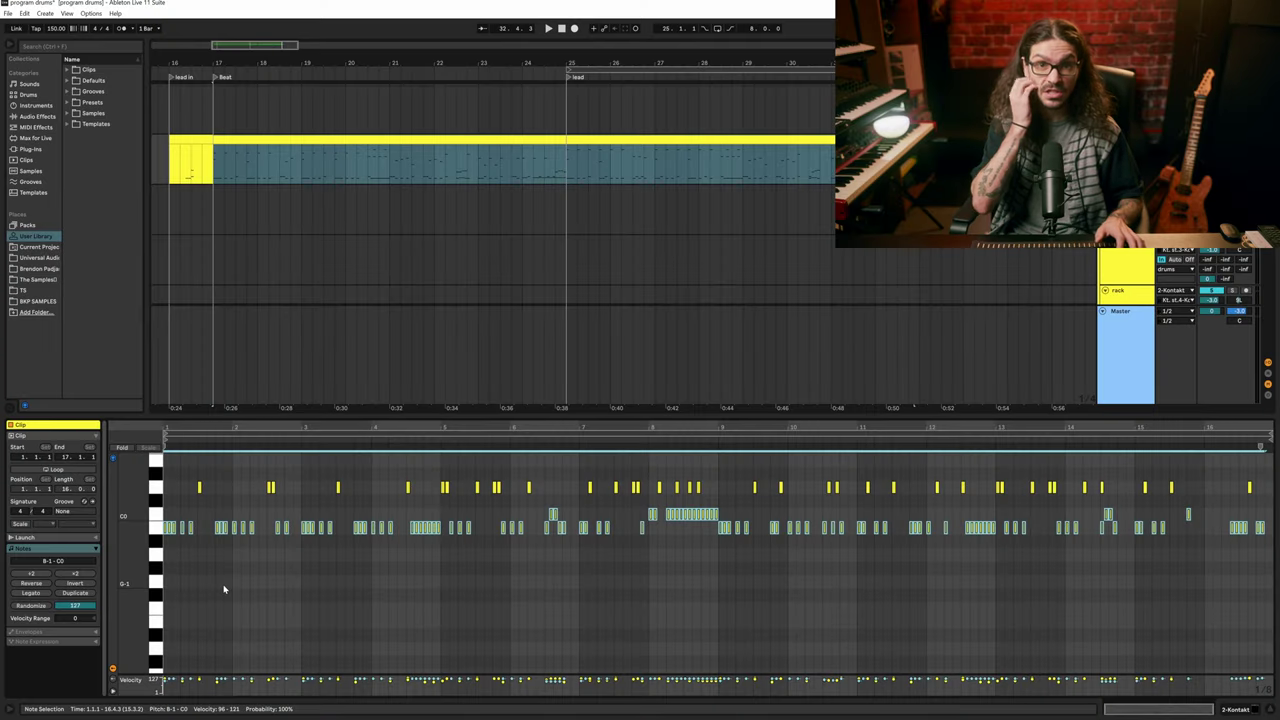
scroll(322, 531, "up", 5)
left_click(322, 531)
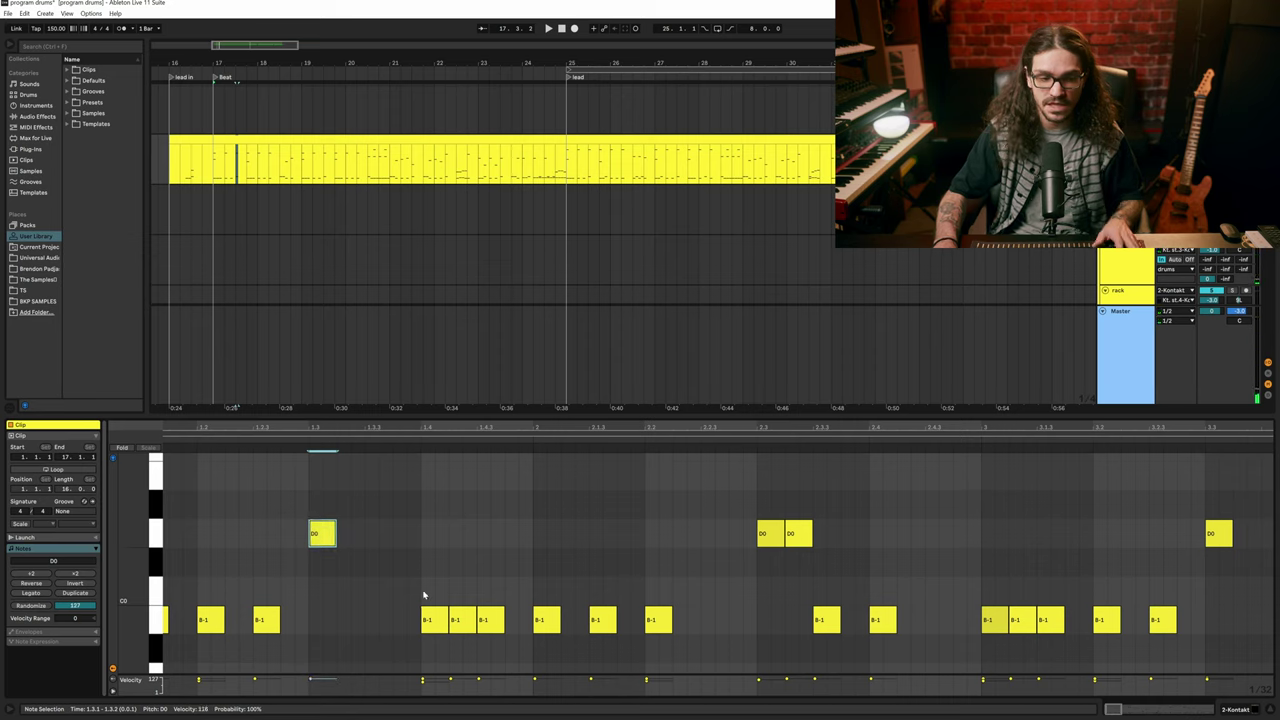
Step: Raise the three B-1 kicks after beat 1.4 to velocity 127 and play the clip
left_click_drag(423, 595, 500, 628)
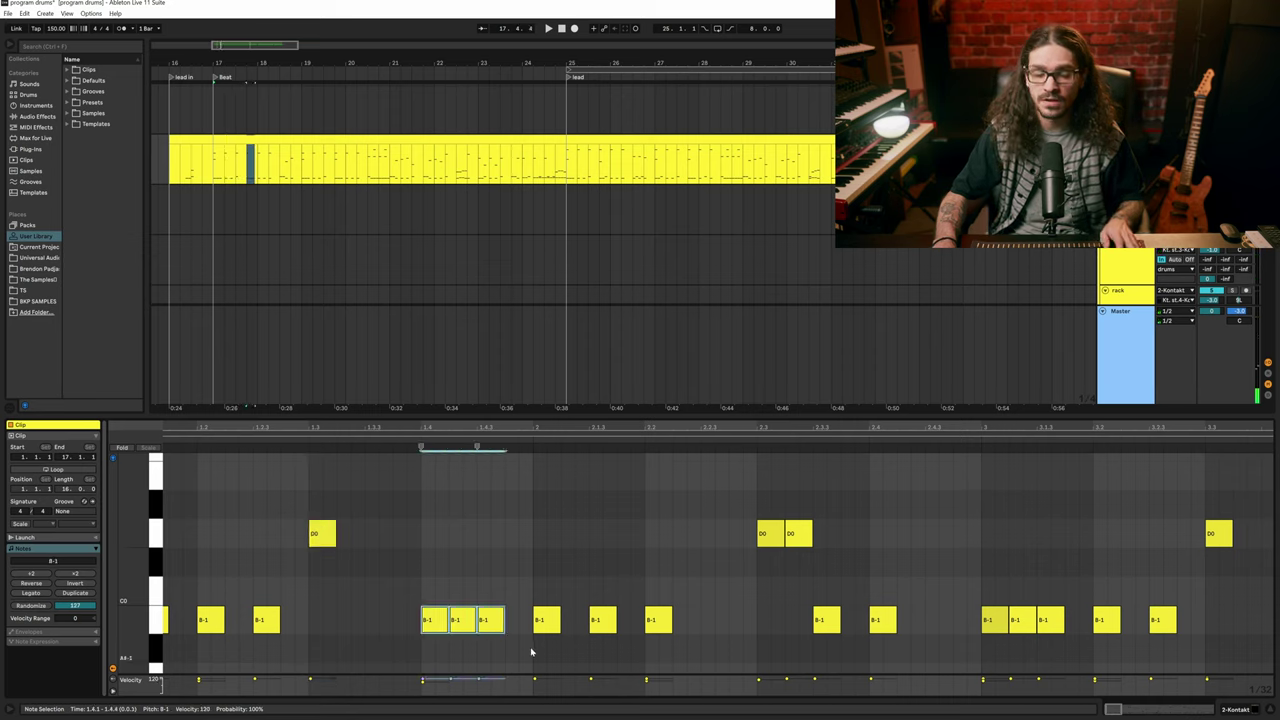
left_click_drag(445, 672, 446, 578)
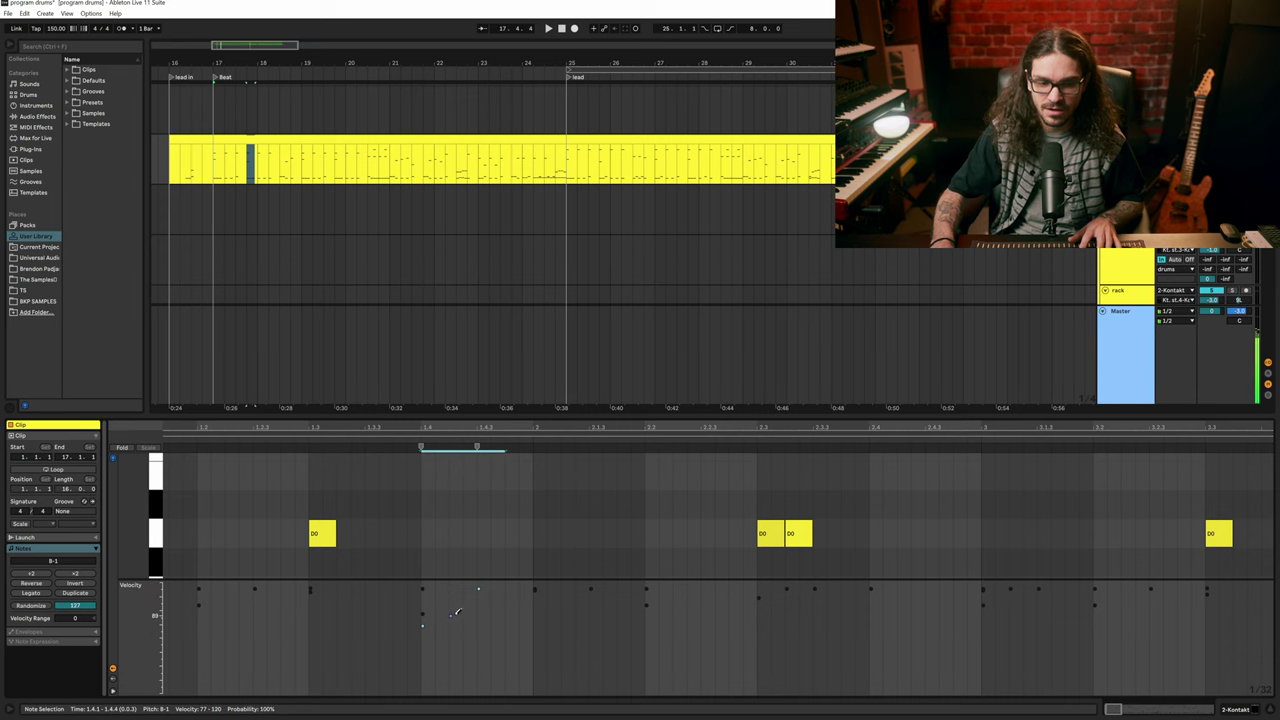
left_click_drag(484, 594, 484, 550)
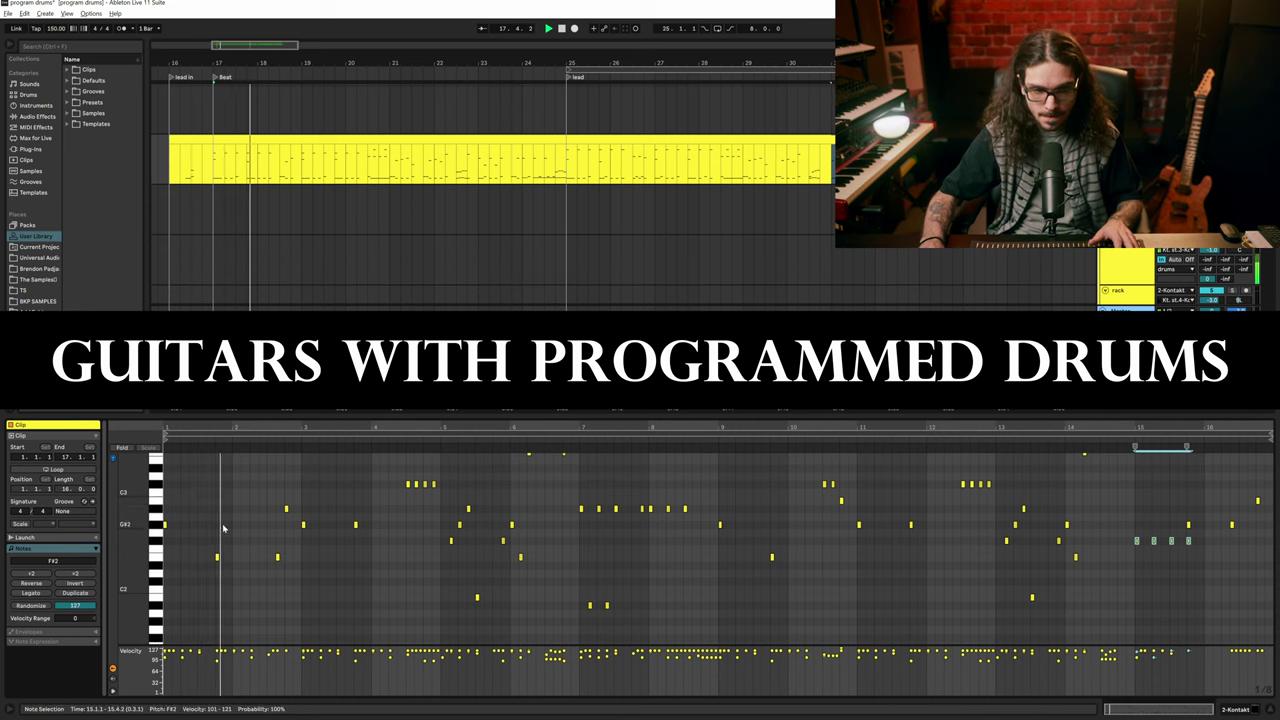
left_click(619, 143)
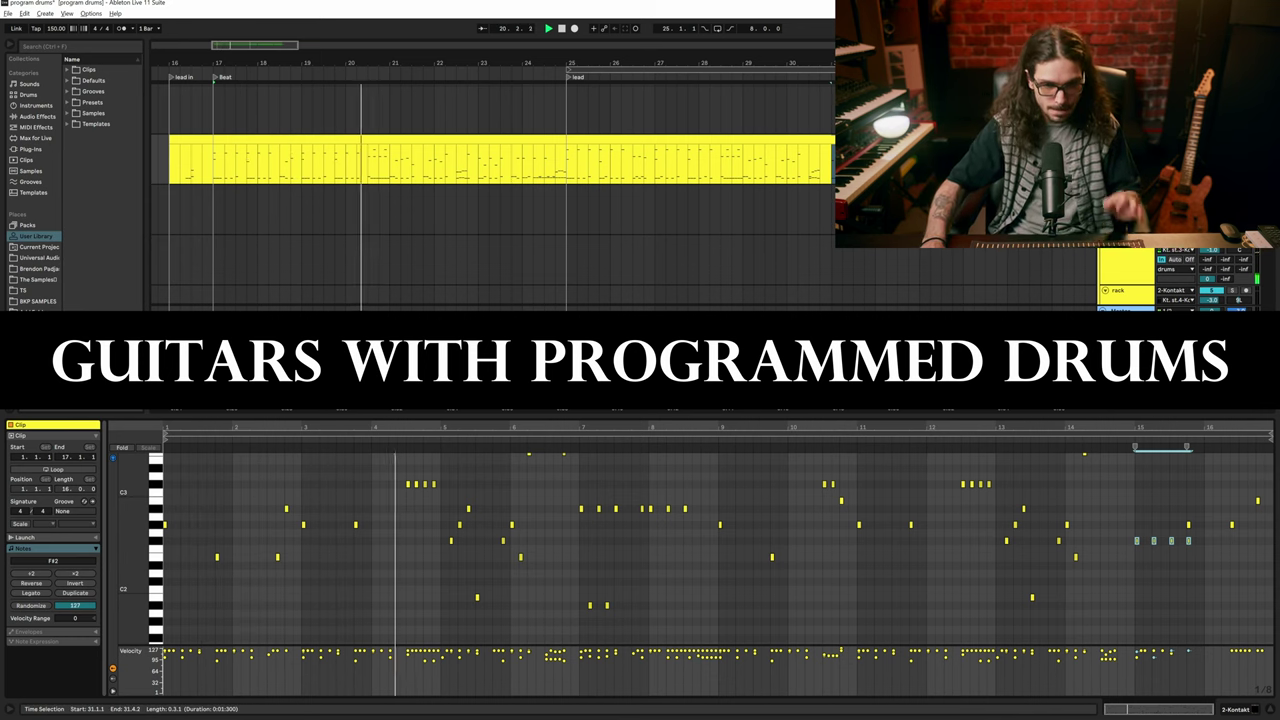